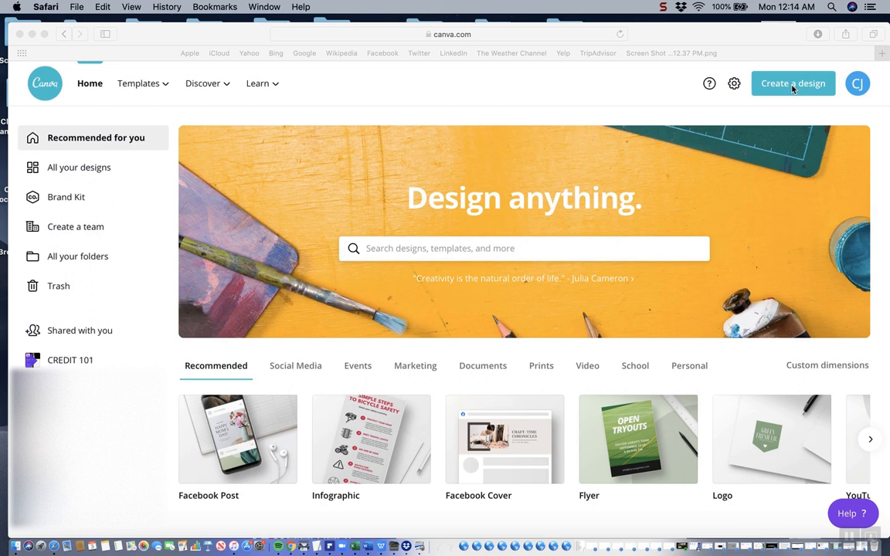
Create a blank Facebook Post design at the suggested 940 × 788 px size
click(793, 90)
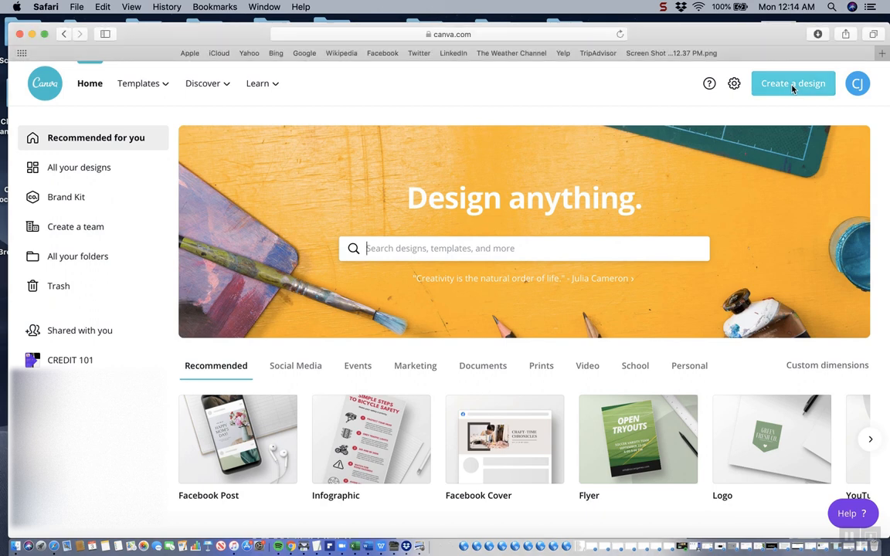
click(793, 90)
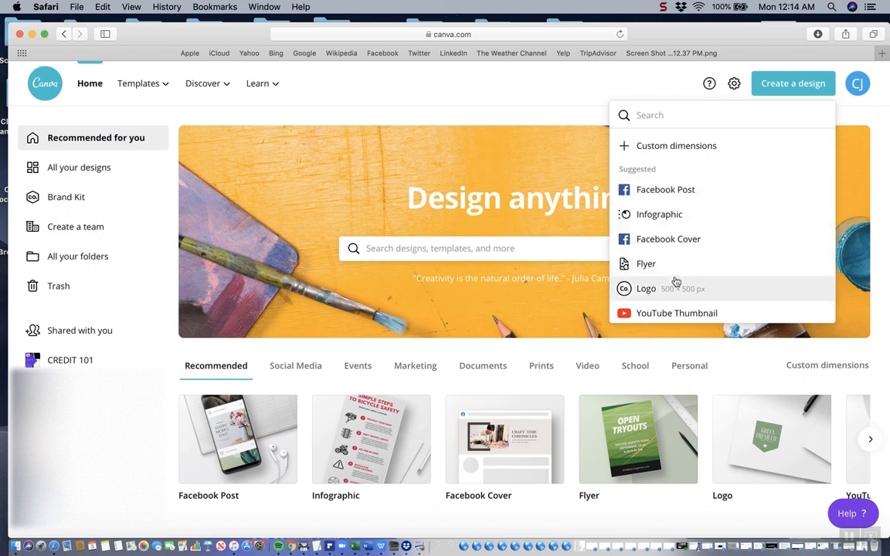
click(688, 197)
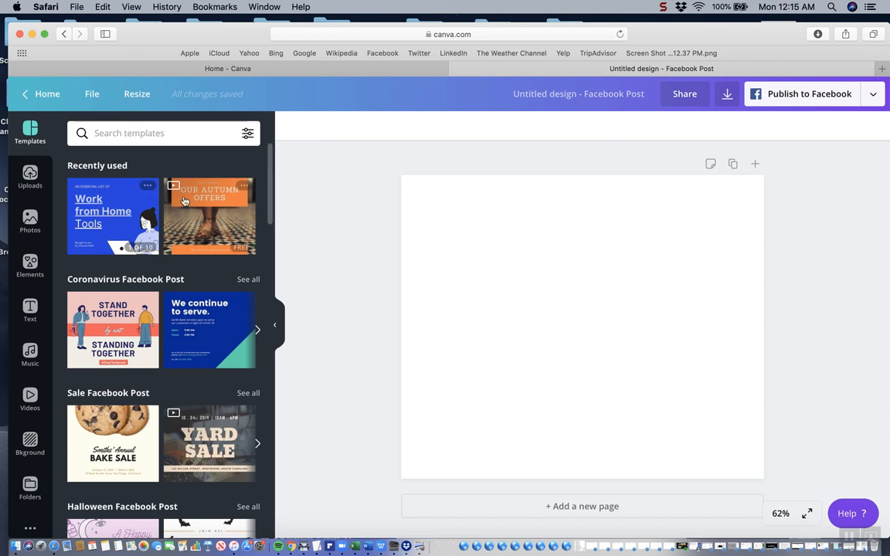
scroll(244, 189, down, 10)
drag(272, 295, 269, 153)
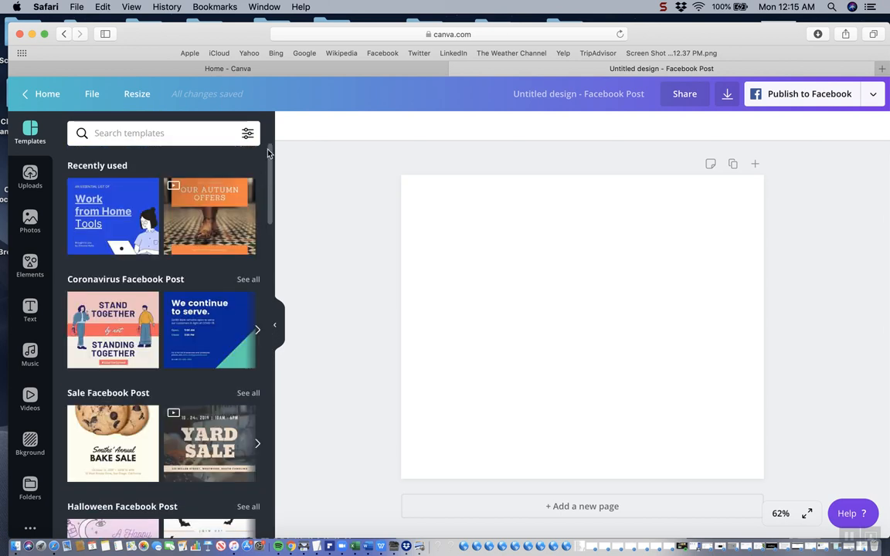
Rename the untitled design as Test
click(589, 98)
key(BackSpace)
text(Test)
key(Return)
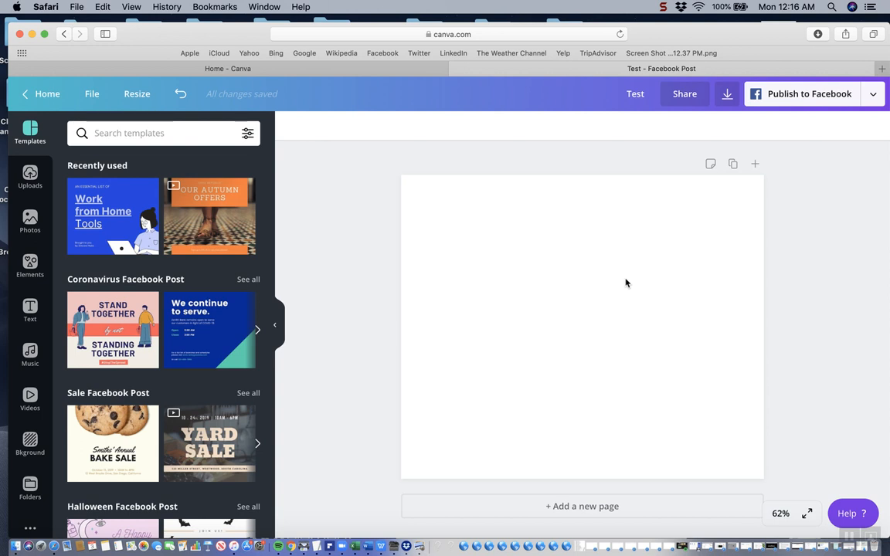
Add the grid with two side-by-side vertical cells to the blank page
click(33, 265)
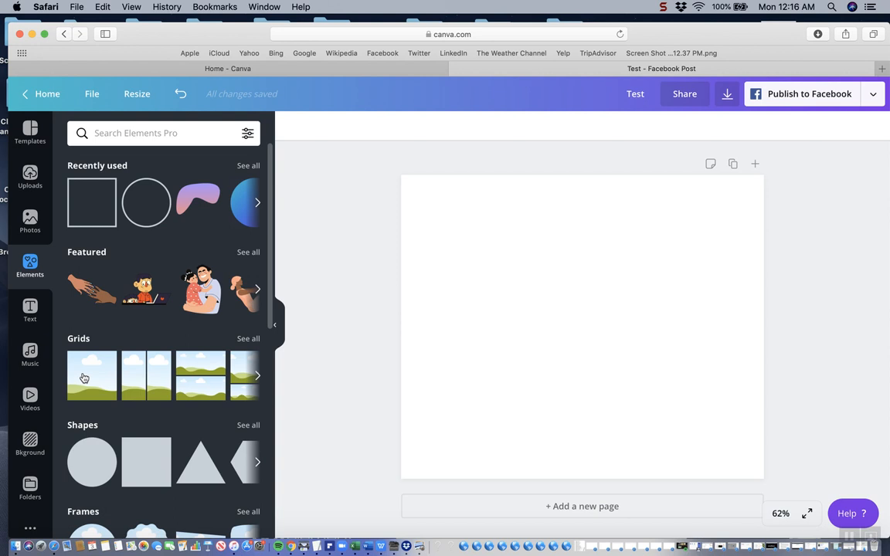
click(148, 376)
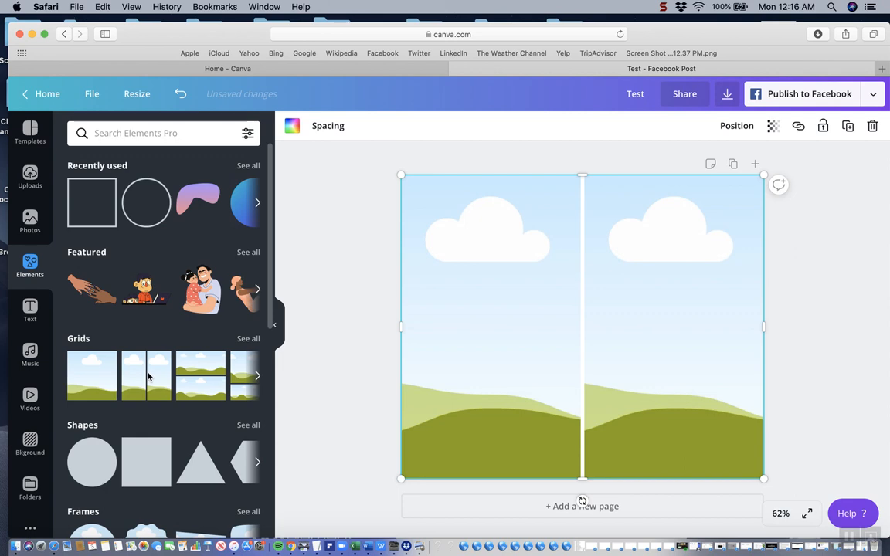
click(30, 222)
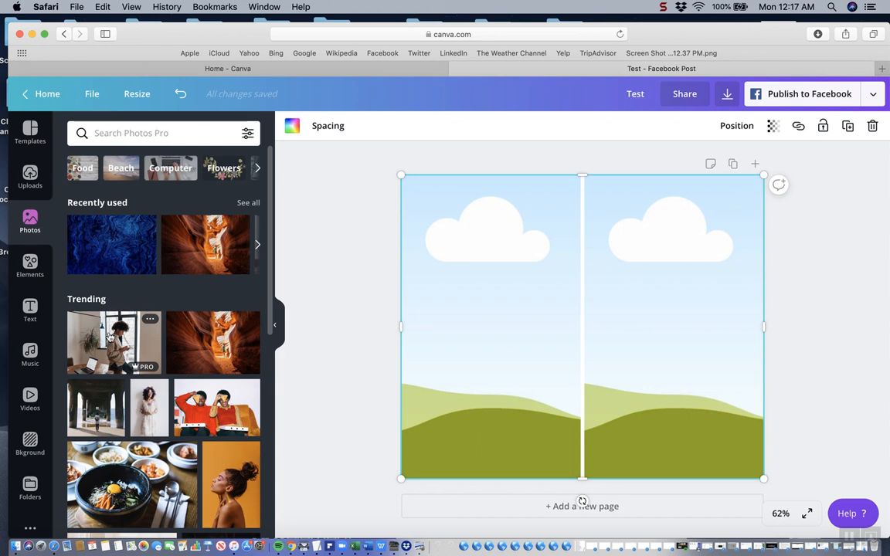
click(107, 338)
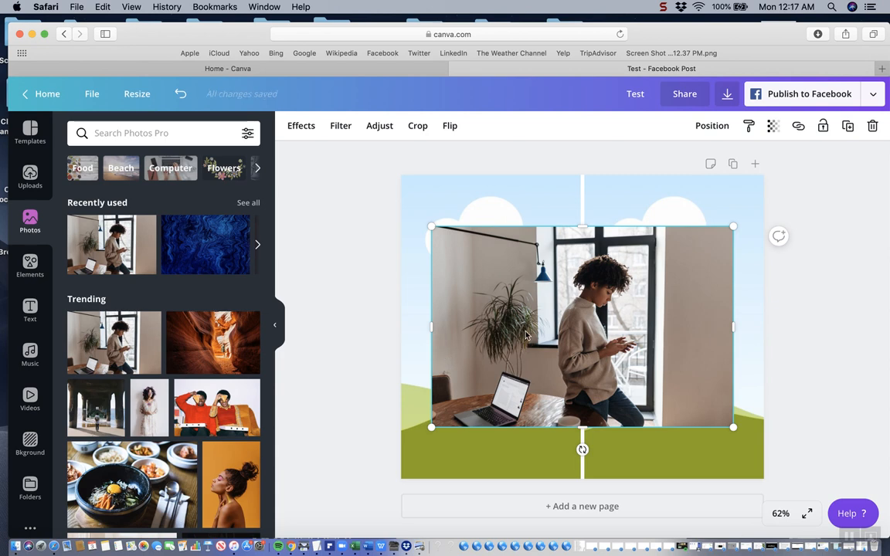
click(182, 95)
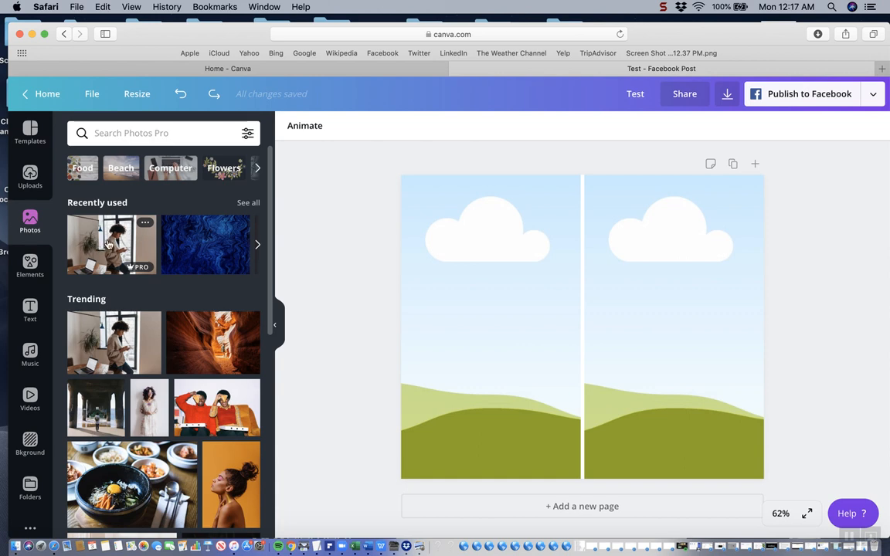
Fill the left grid cell with the photo of the woman holding a phone and the right cell with the orange canyon photo
drag(108, 244, 437, 247)
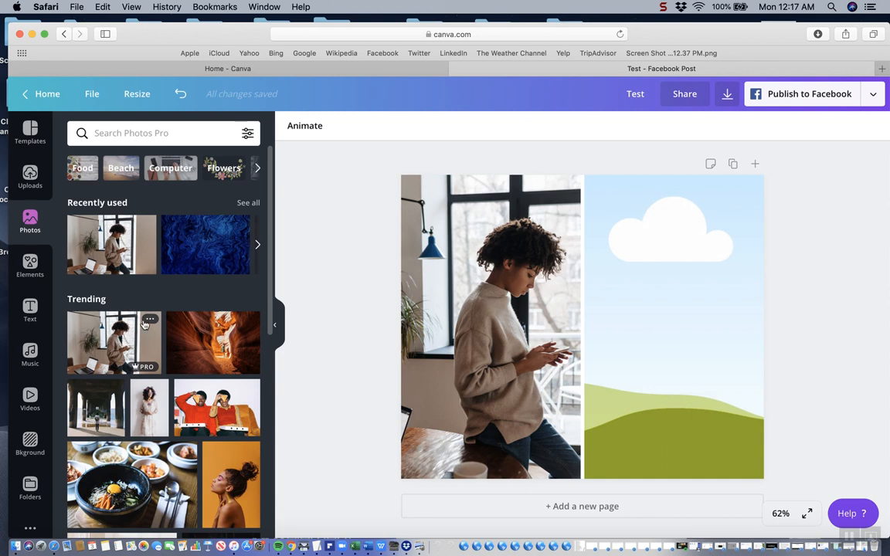
drag(232, 325, 614, 322)
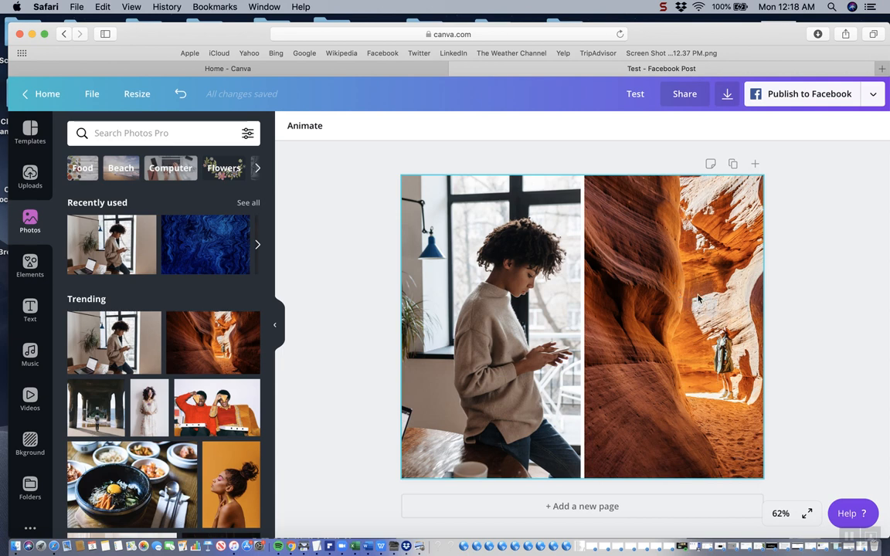
Reposition the photo inside the left grid cell to frame the plant and laptop instead of the woman
double_click(510, 304)
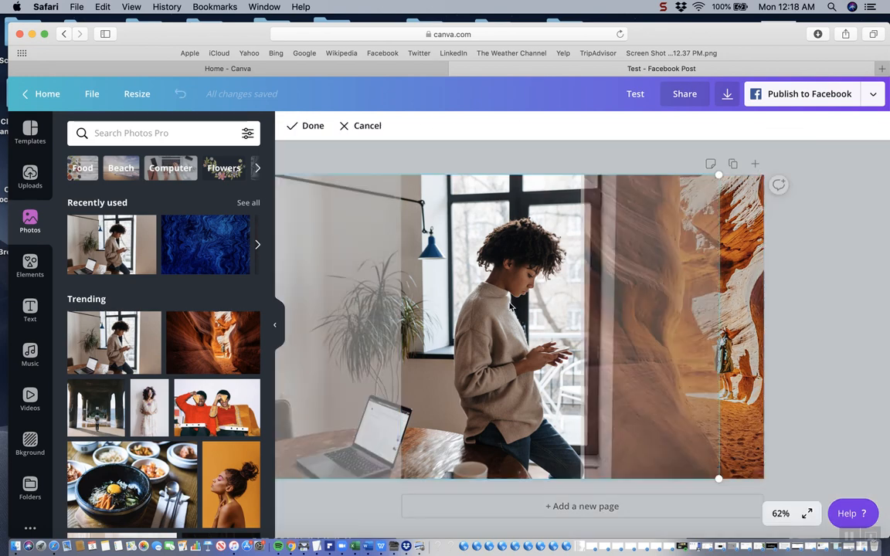
drag(510, 303, 675, 311)
click(313, 127)
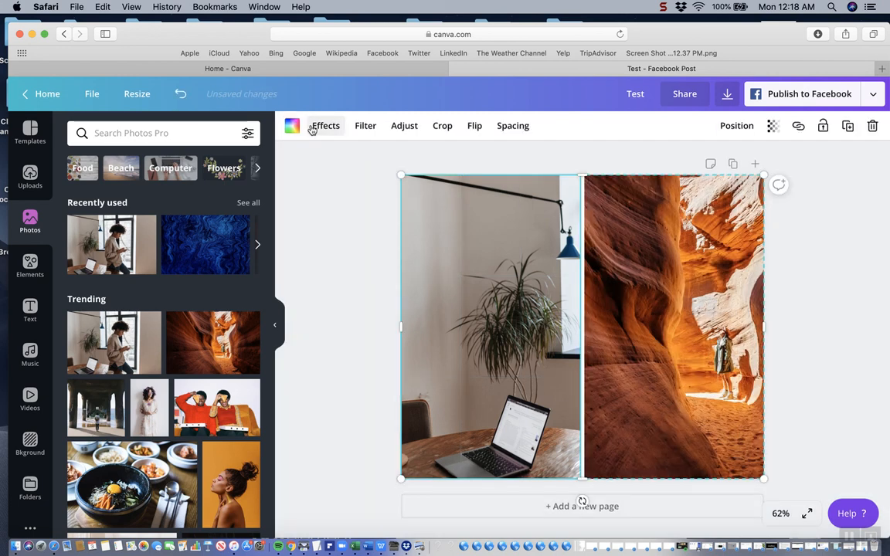
click(845, 328)
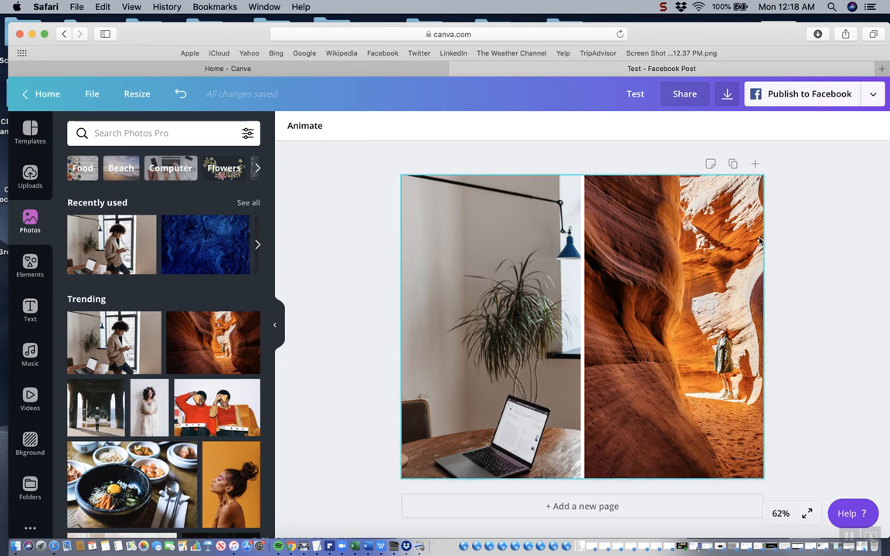
Delete the entire two-cell grid, including both photos, from the page
click(616, 283)
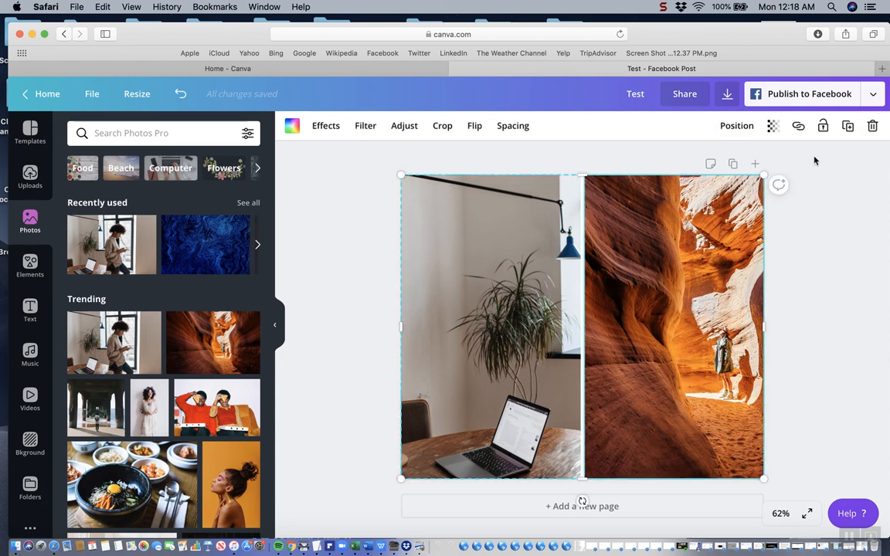
click(873, 128)
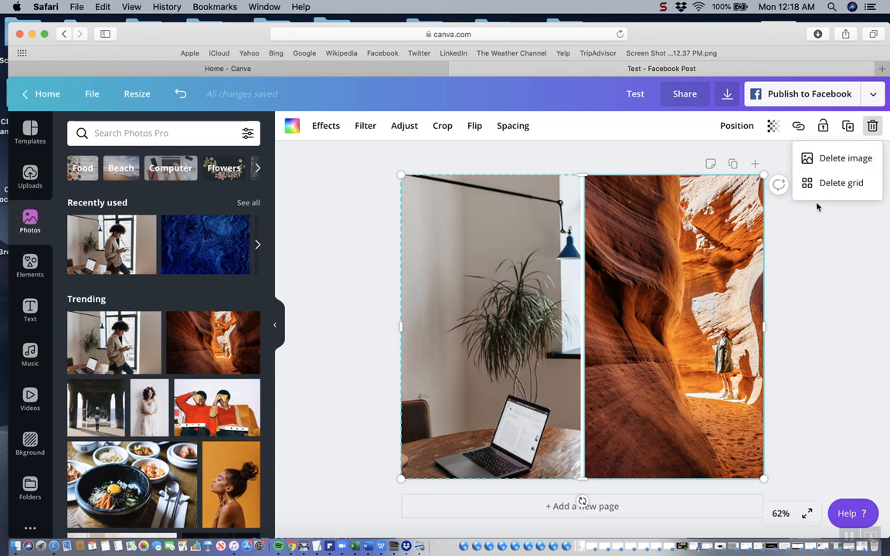
click(846, 185)
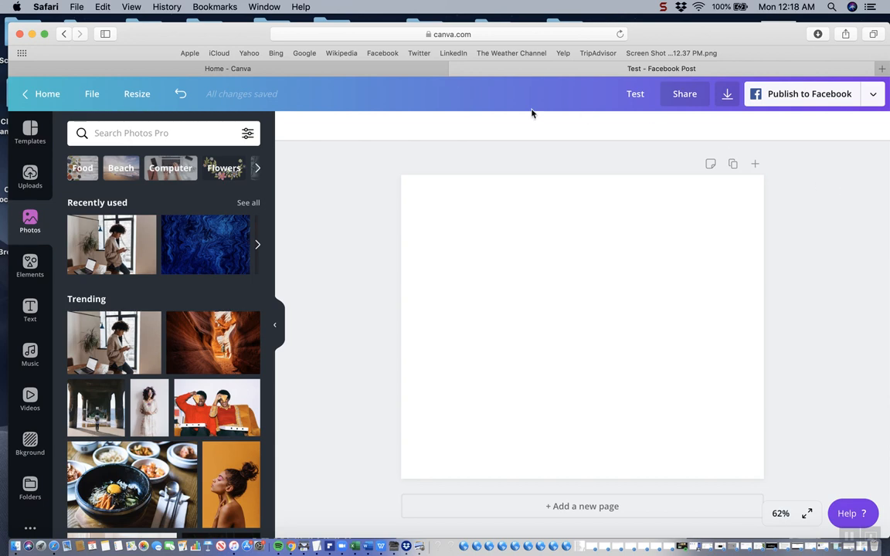
Add a single-cell grid covering the page and fill it with the recently used dark blue marbled photo
click(28, 258)
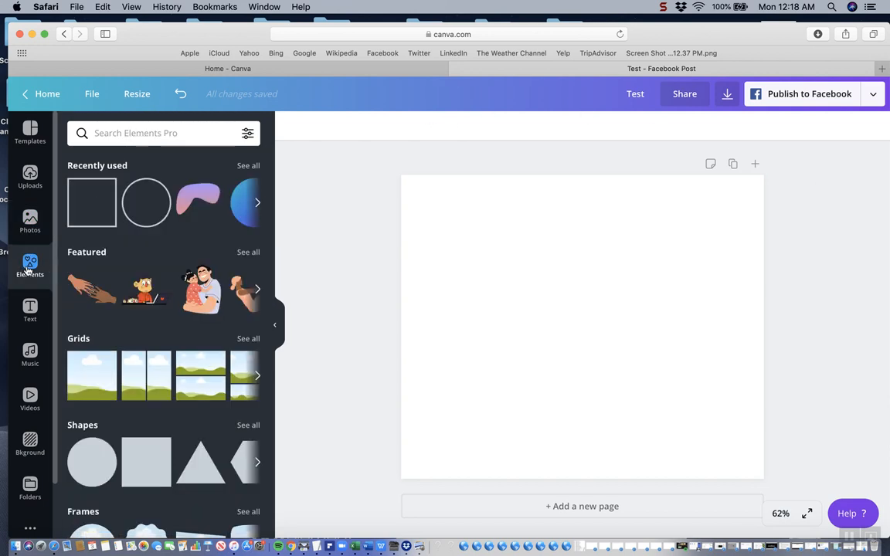
click(95, 372)
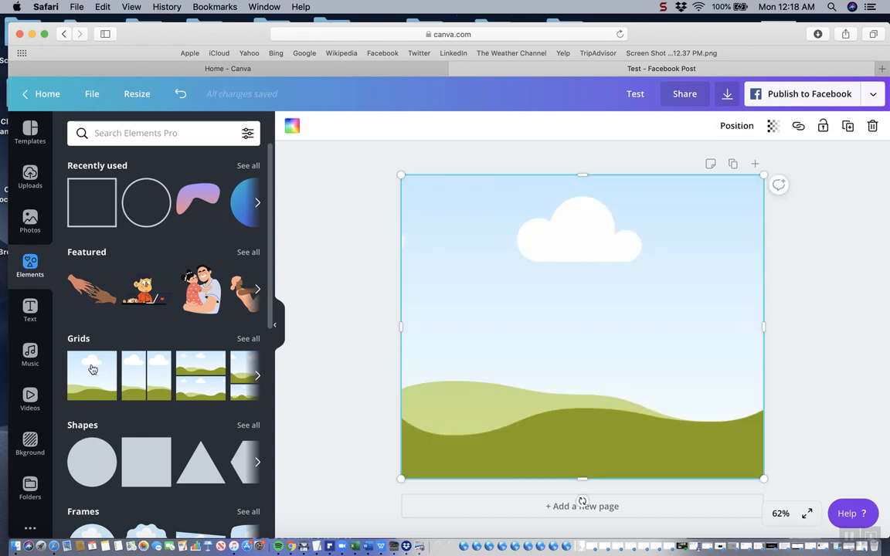
click(30, 222)
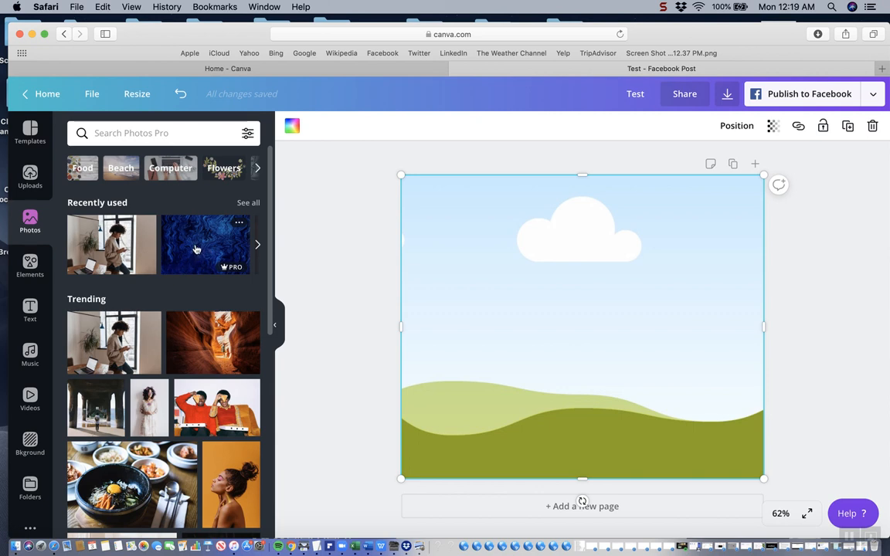
drag(195, 247, 450, 246)
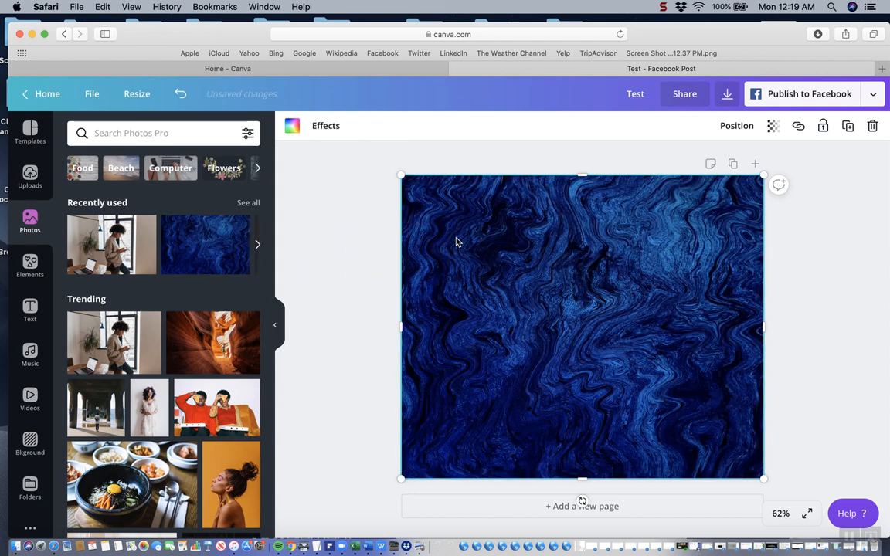
Add a second single-cell grid on top of the blue marbled background
click(31, 266)
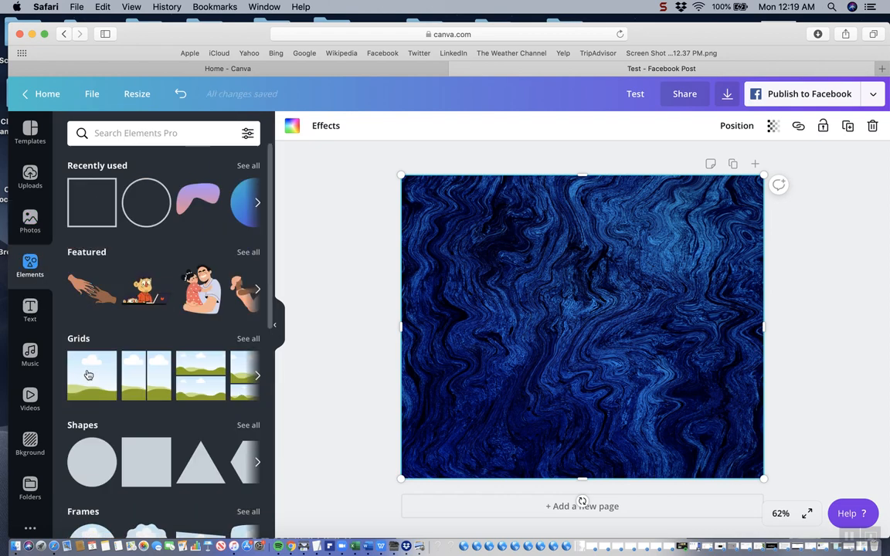
click(91, 378)
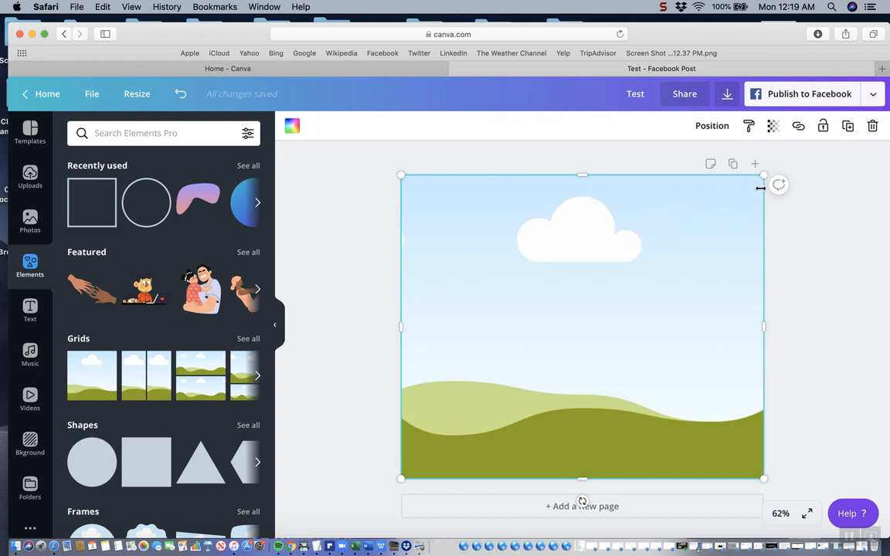
drag(764, 176, 676, 272)
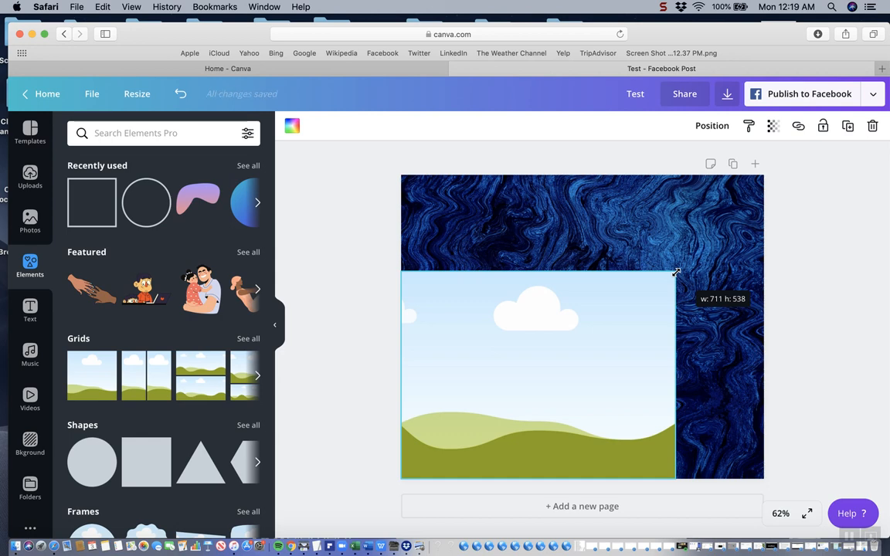
drag(676, 272, 722, 237)
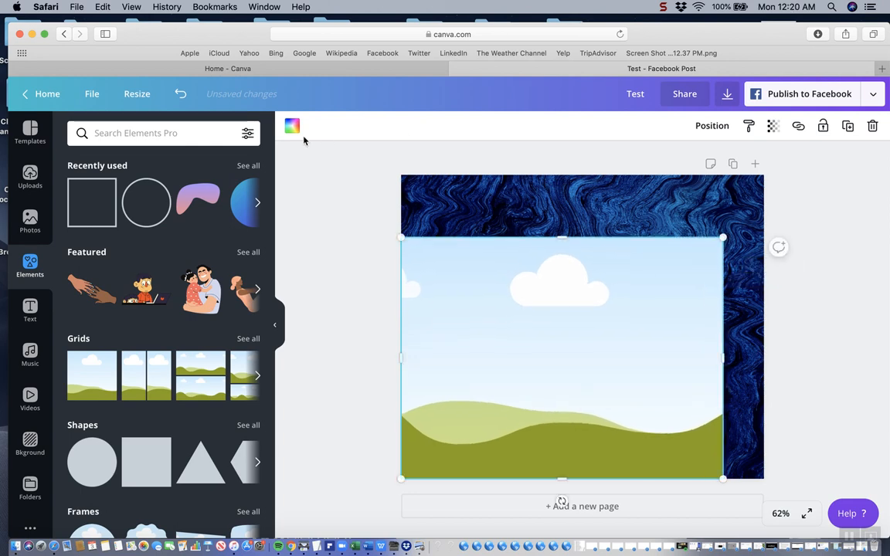
click(180, 93)
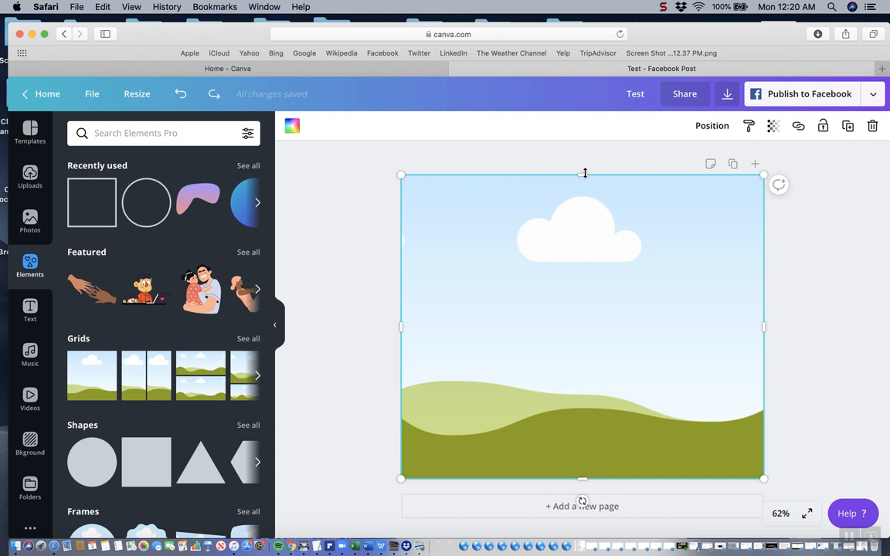
Shrink the upper grid slightly on all four sides so the marbled background forms a thin, even border around it
drag(585, 173, 584, 183)
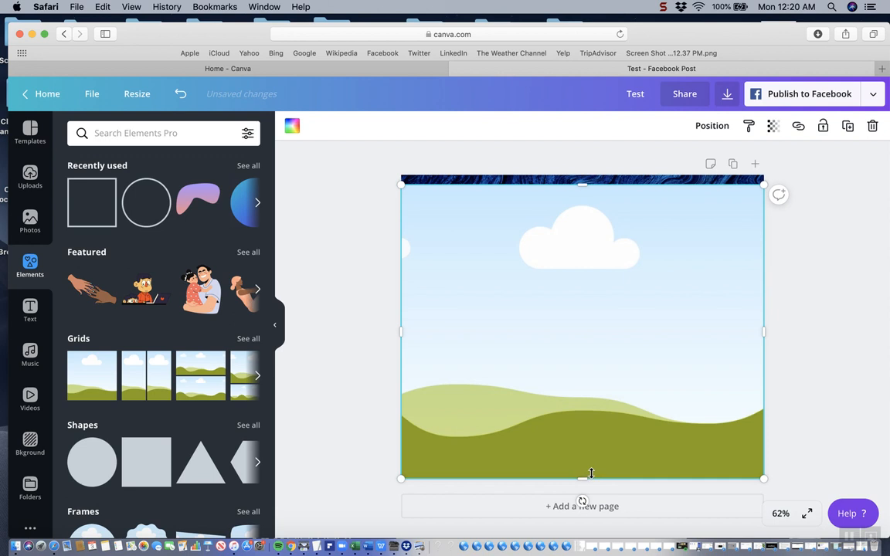
drag(584, 477, 581, 467)
drag(410, 329, 412, 329)
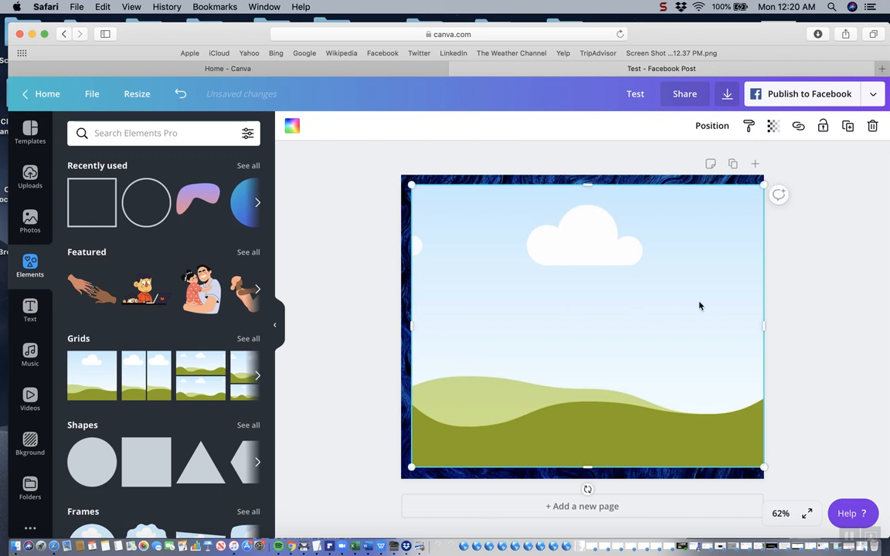
drag(763, 325, 753, 326)
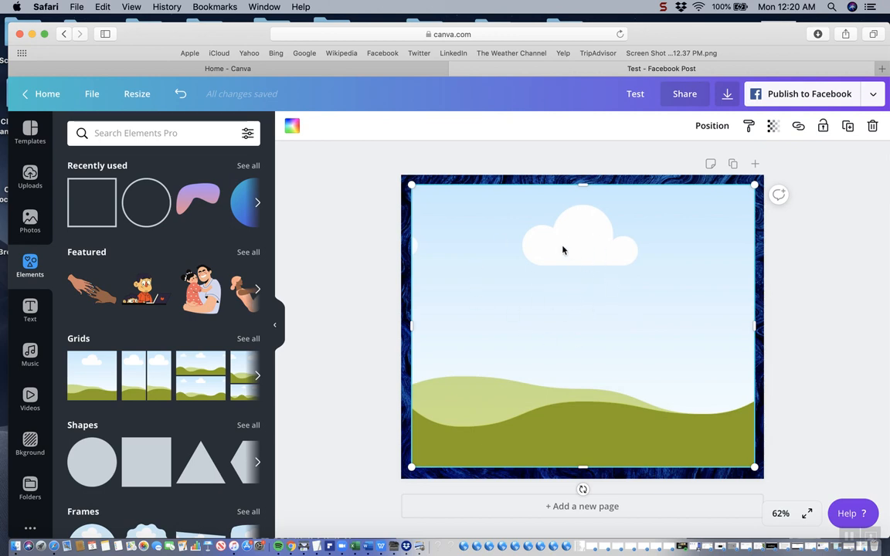
Search the photos for "blue" and fill the inner grid with the light blue bokeh photo with sparkling dots
click(29, 221)
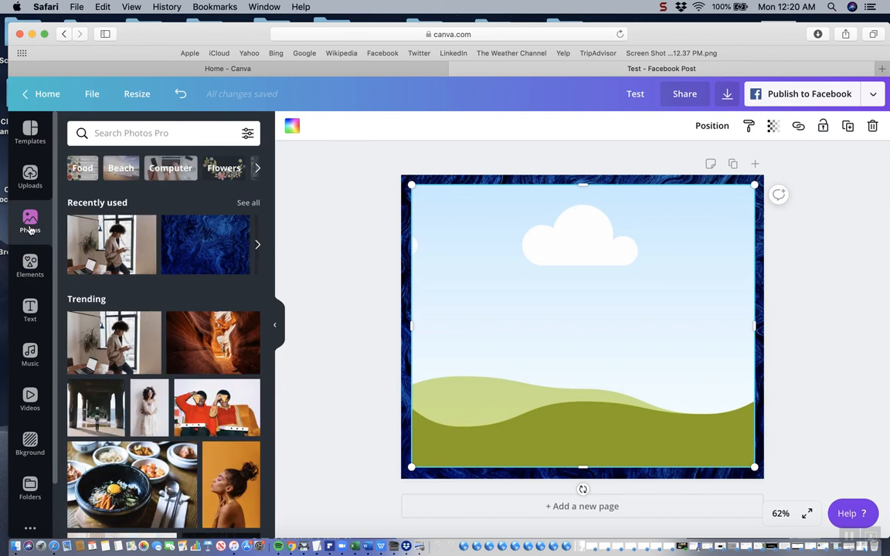
click(187, 137)
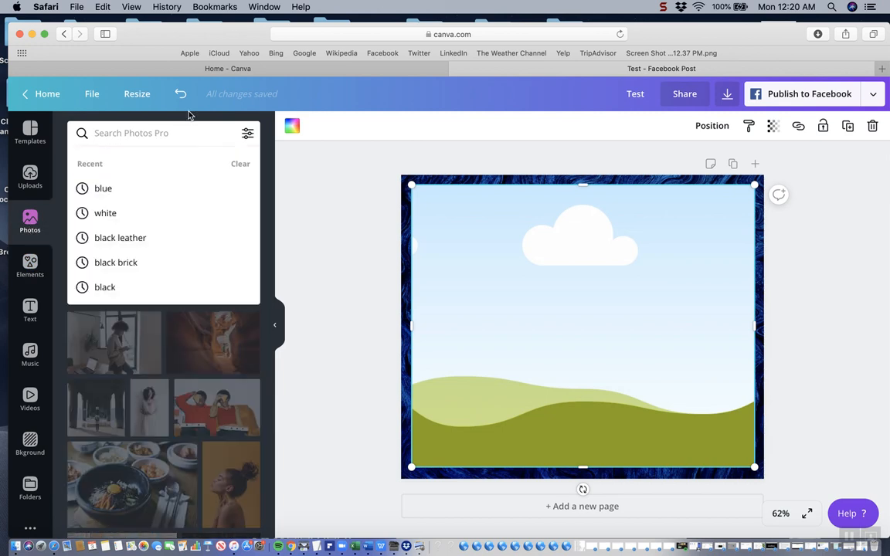
text(blue)
key(Return)
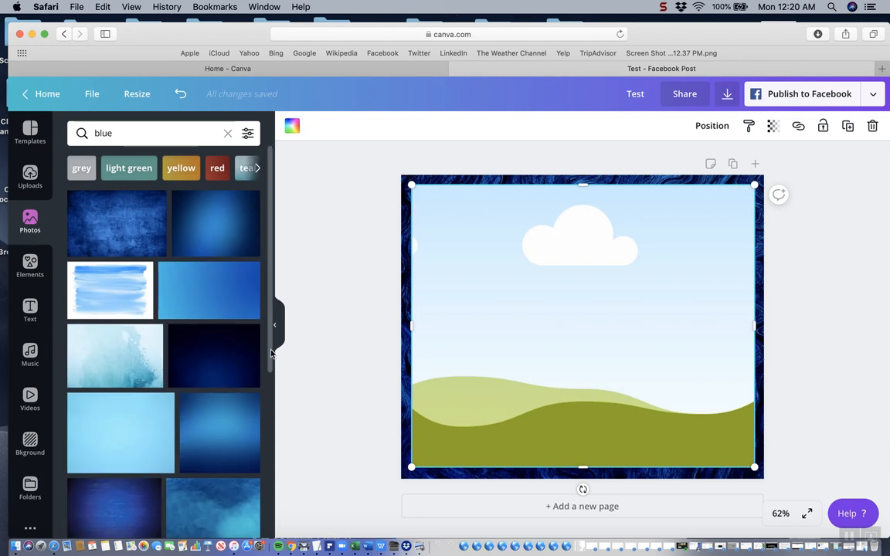
drag(271, 354, 288, 510)
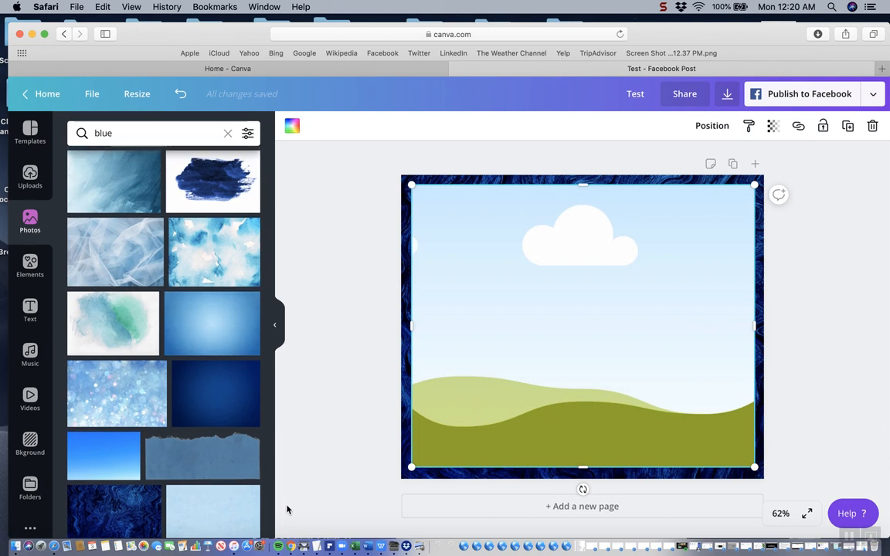
drag(114, 398, 487, 378)
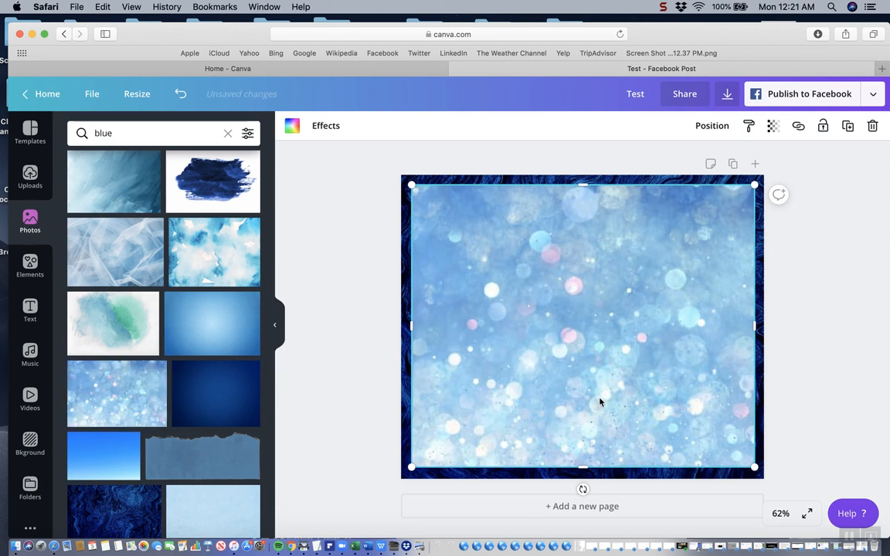
Add a third single-cell grid and shrink it on all four sides so the bokeh photo forms a thin, even border around it
click(860, 415)
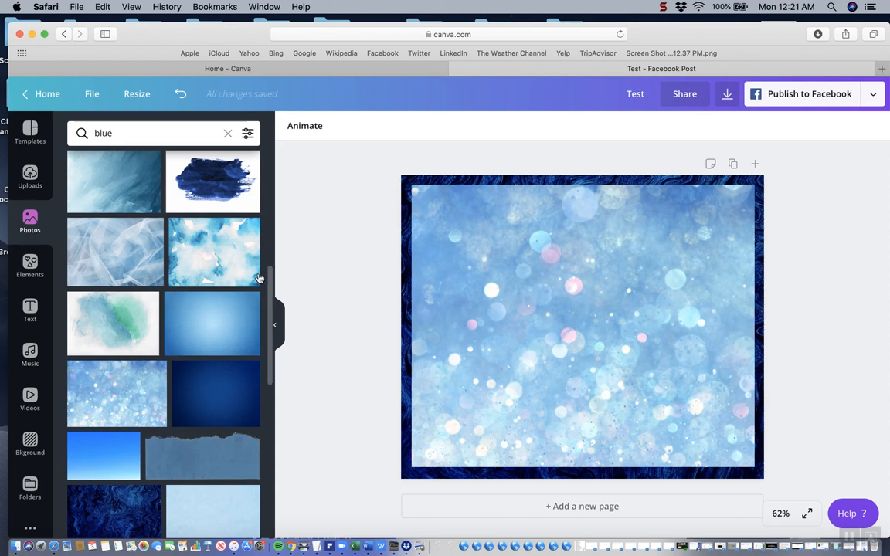
click(30, 274)
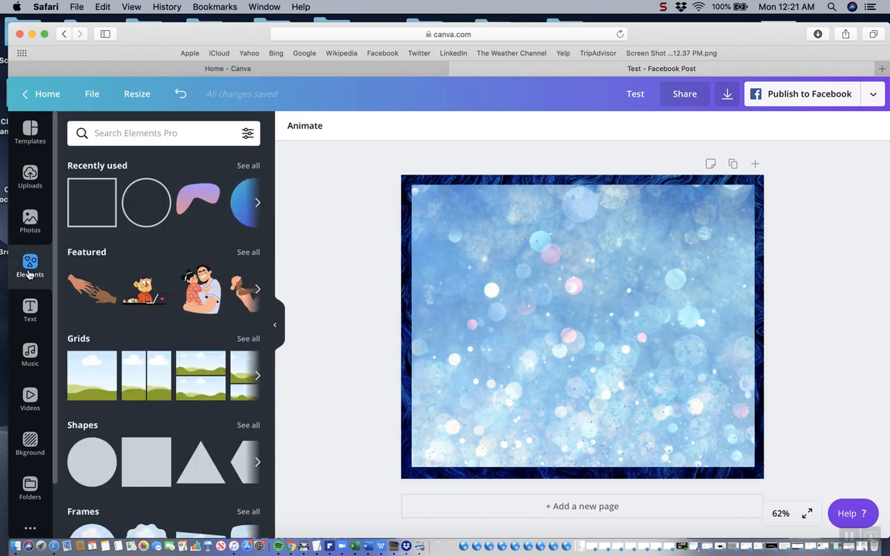
click(101, 387)
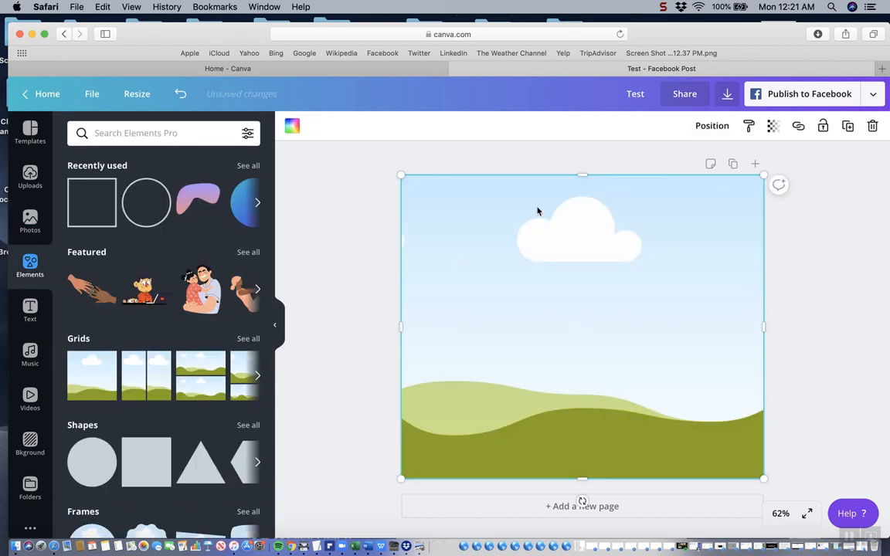
drag(581, 176, 583, 196)
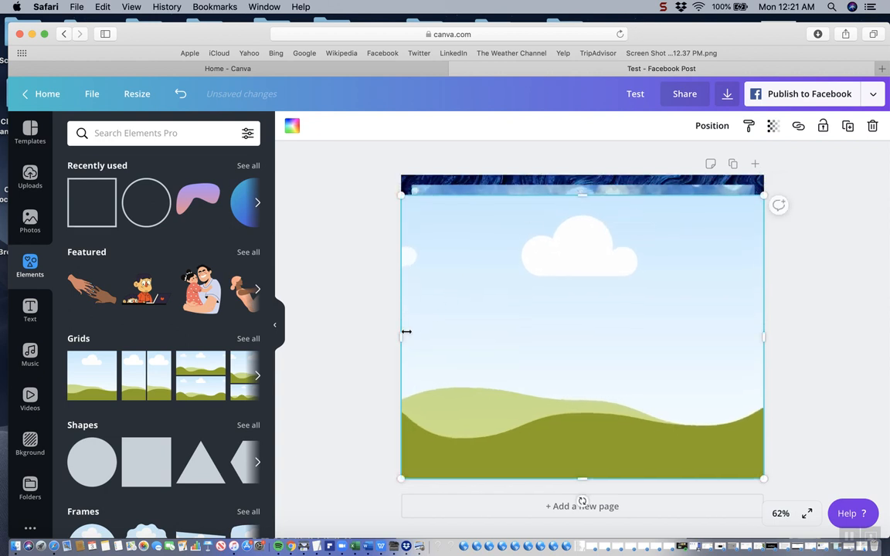
drag(401, 335, 422, 338)
drag(591, 471, 590, 455)
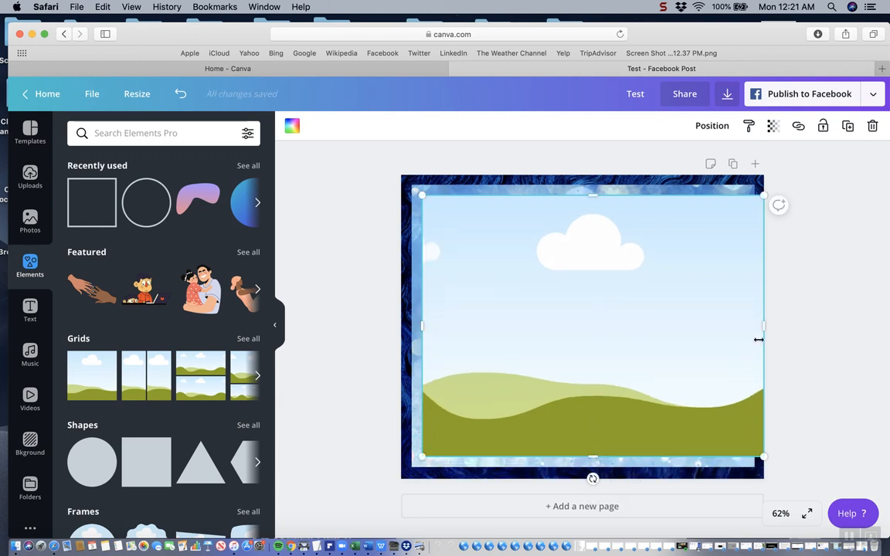
drag(762, 328, 741, 334)
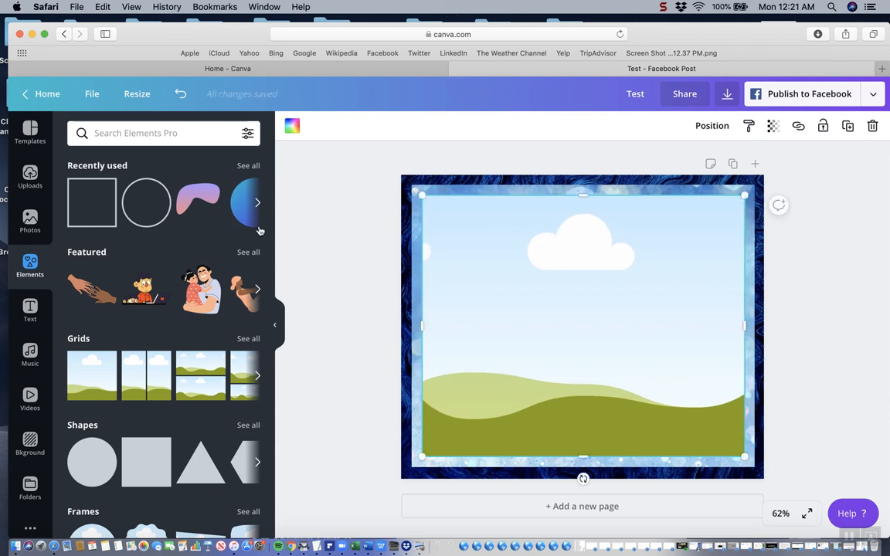
click(122, 123)
text(white)
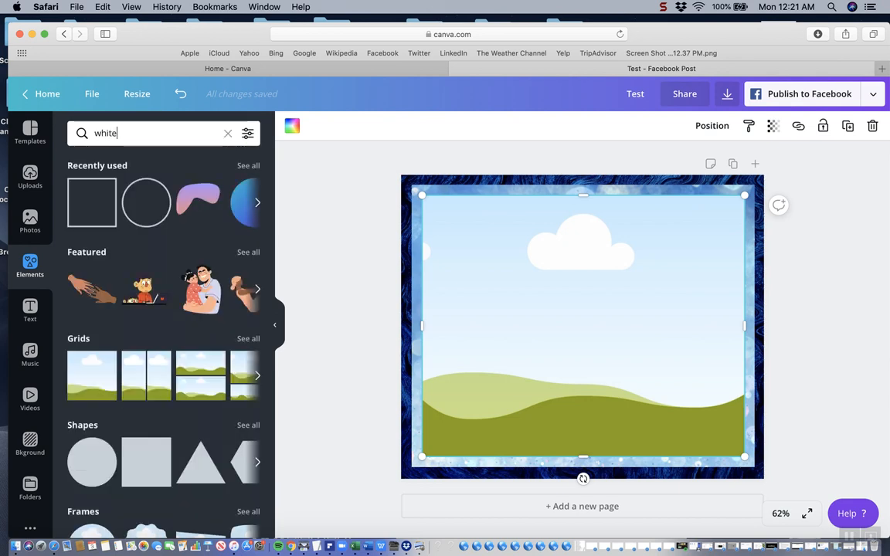
key(Return)
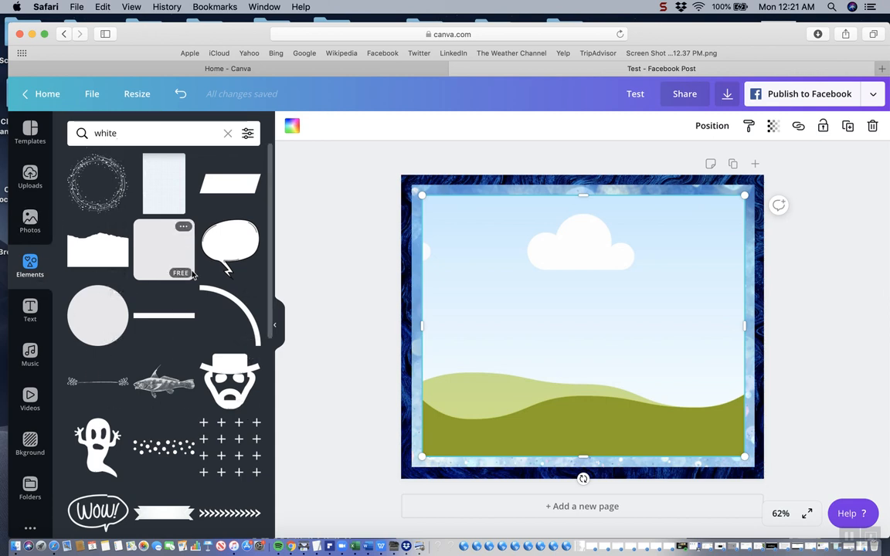
Search the photos for "white" and fill the innermost grid with the plain white wood-textured photo
click(29, 220)
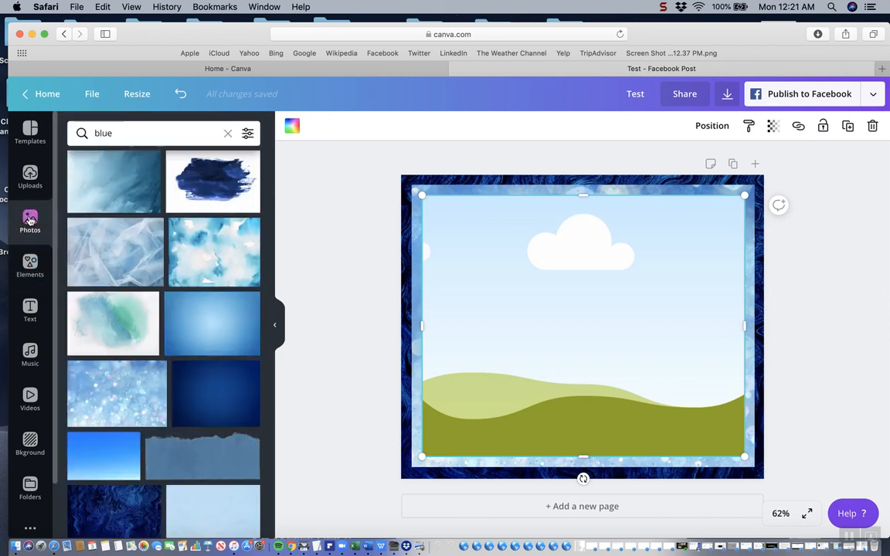
double_click(123, 132)
text(white)
key(Return)
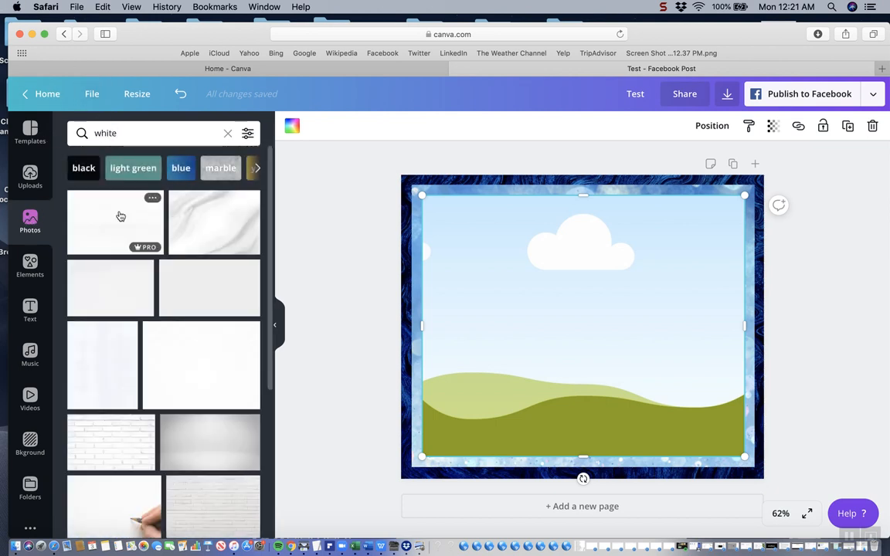
drag(112, 217, 474, 257)
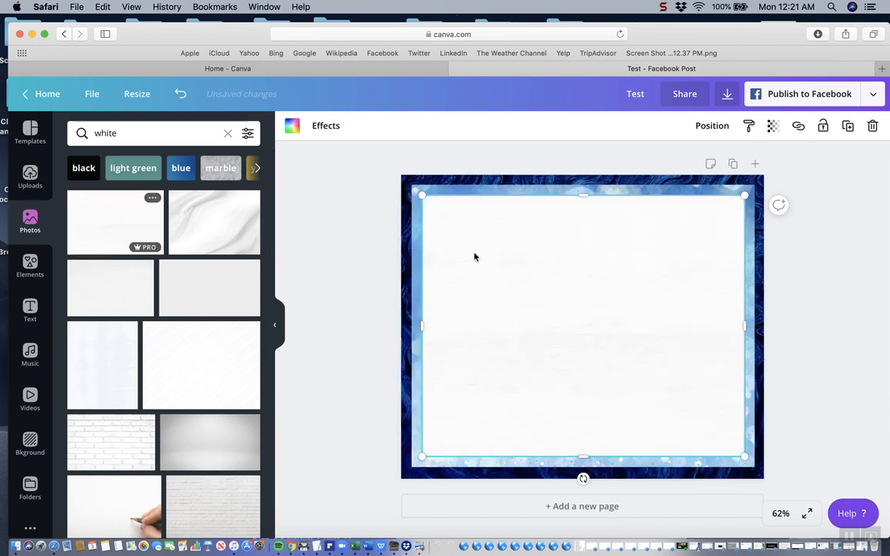
click(843, 348)
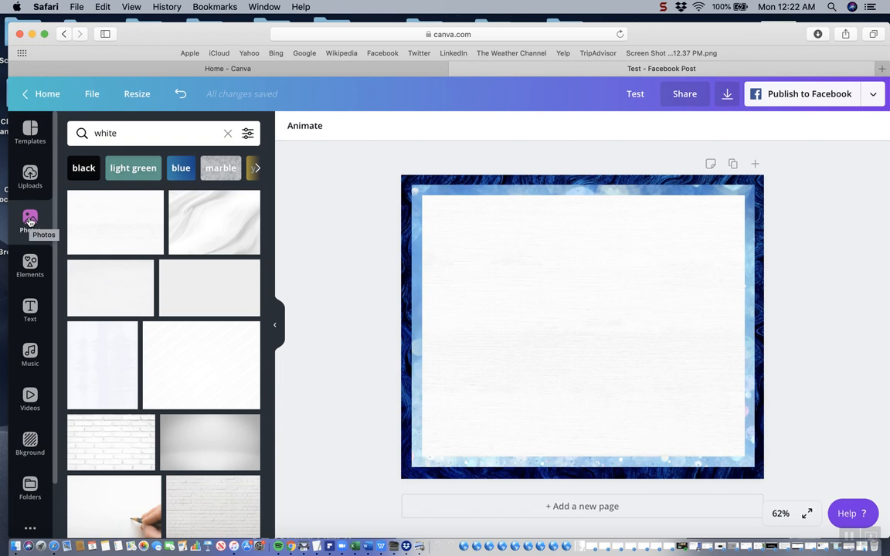
Add the uploaded Clear Choice Financial Solutions logo, shrink it, and drop it into the innermost grid in place of the white photo
click(30, 177)
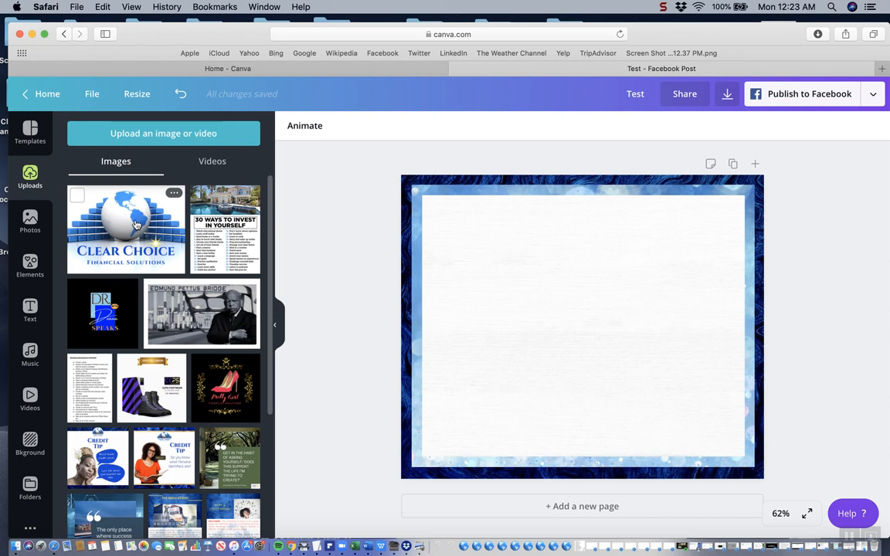
click(135, 224)
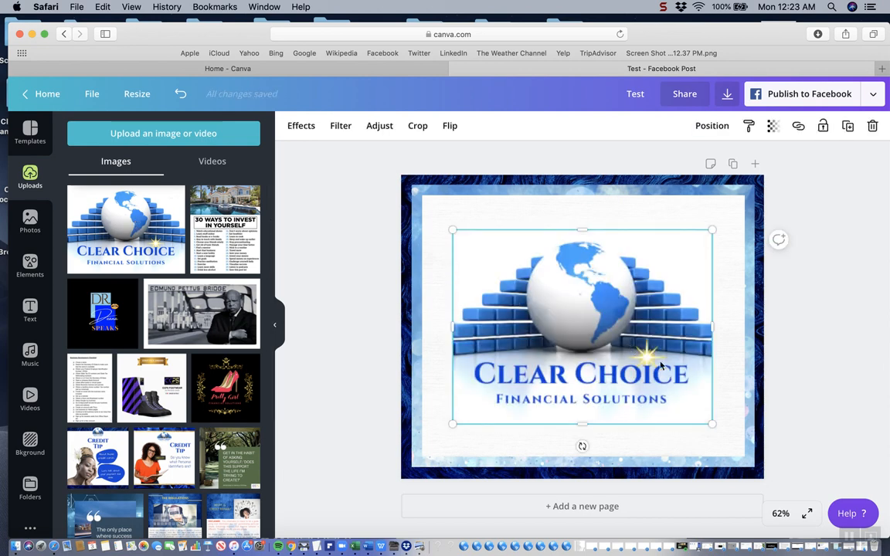
drag(710, 422, 536, 323)
drag(512, 293, 540, 289)
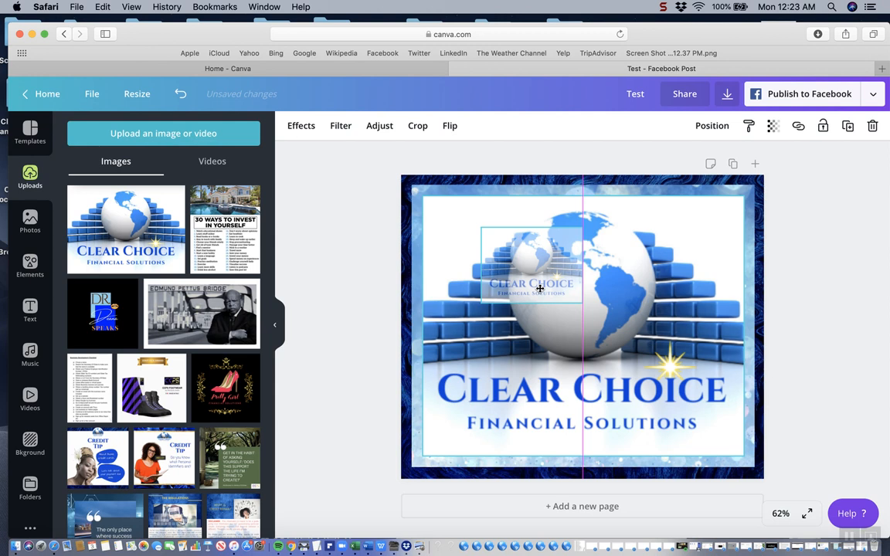
drag(540, 288, 541, 292)
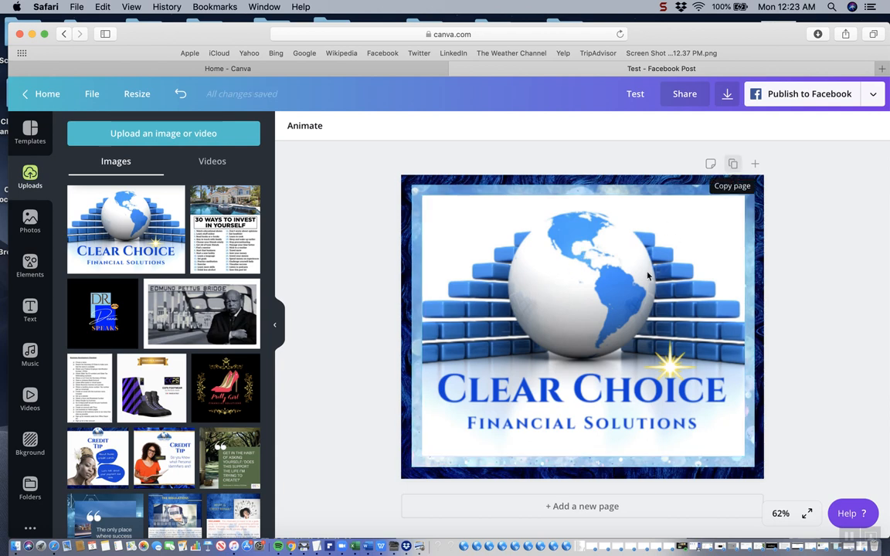
Duplicate the page and delete the logo image from the innermost grid on the copy
click(732, 165)
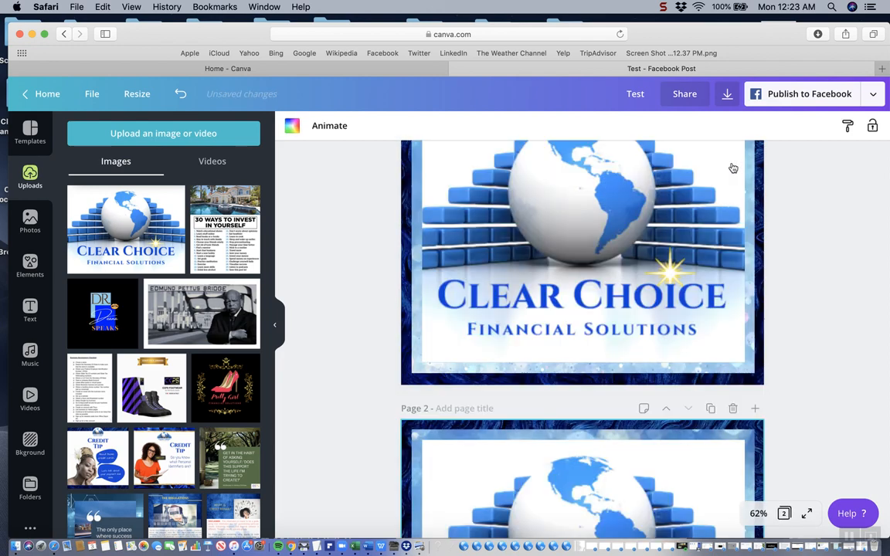
click(640, 301)
key(Delete)
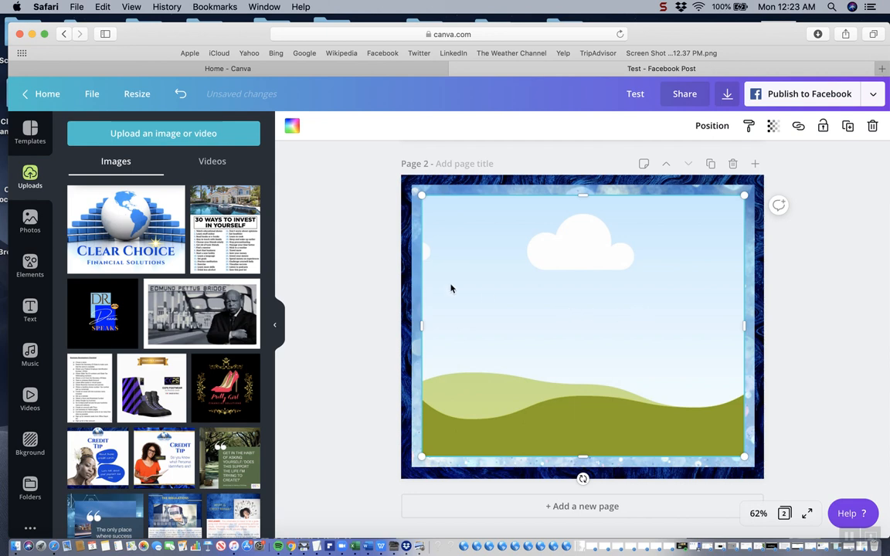
Duplicate the empty innermost grid on page 2, shrink the copy to a small frame, and center it at the inner area's upper edge
scroll(640, 245, up, 1)
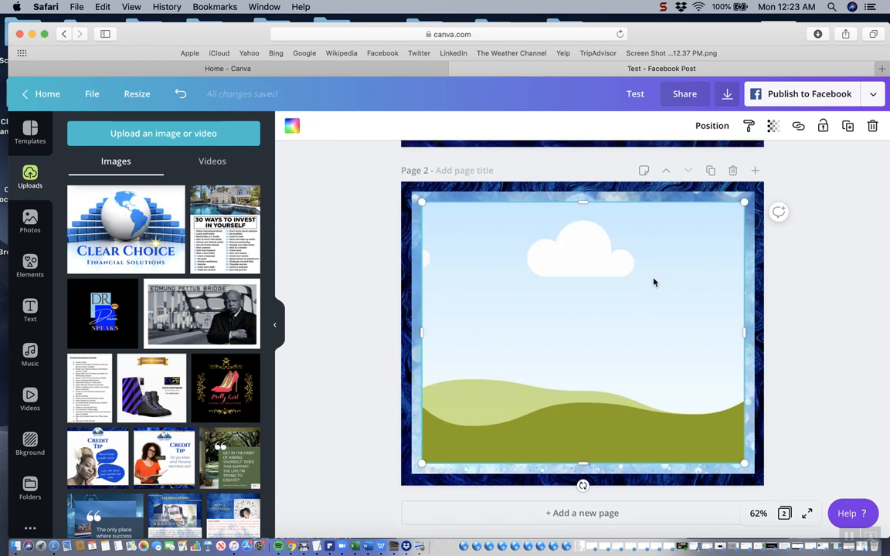
click(847, 126)
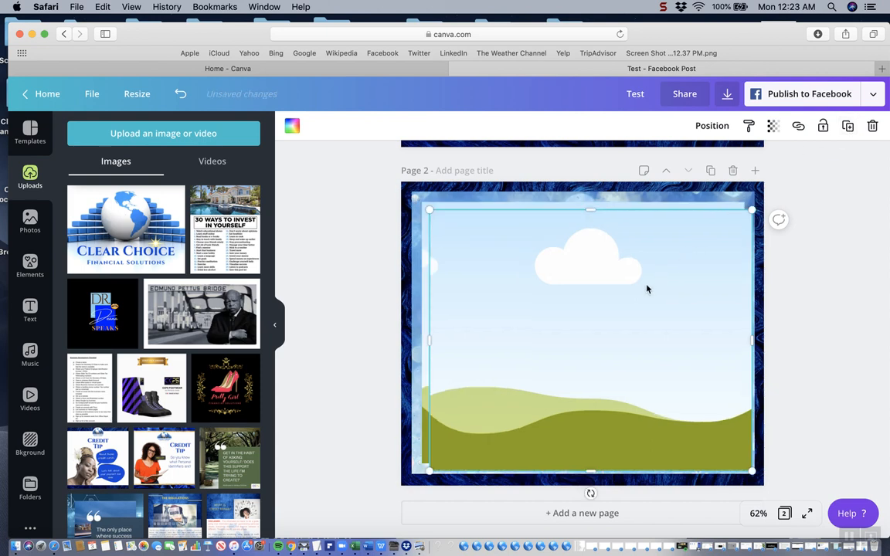
drag(752, 209, 666, 269)
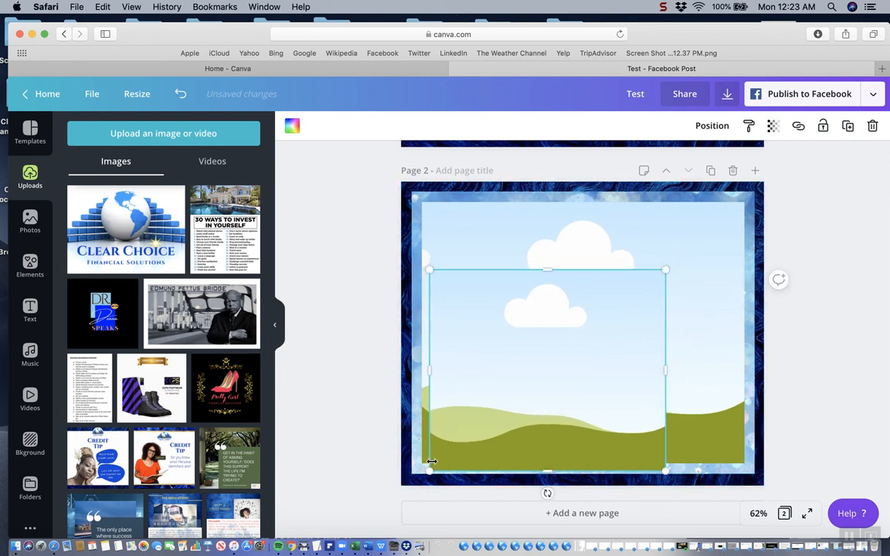
drag(430, 468, 533, 400)
drag(598, 402, 598, 369)
drag(665, 319, 632, 321)
drag(582, 370, 583, 347)
drag(533, 308, 580, 242)
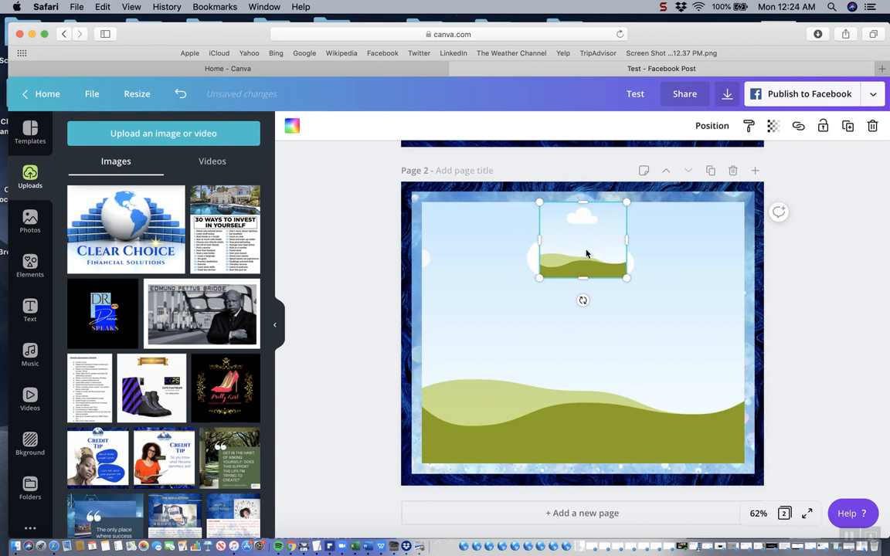
Fill the small grid with the Clear Choice Financial Solutions logo and adjust the frame's proportions so the whole logo fits
click(625, 306)
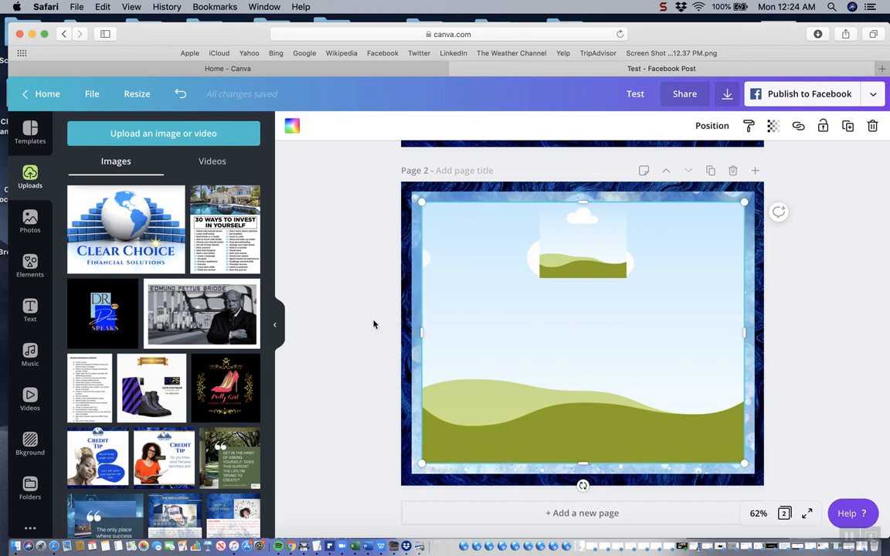
drag(118, 244, 510, 224)
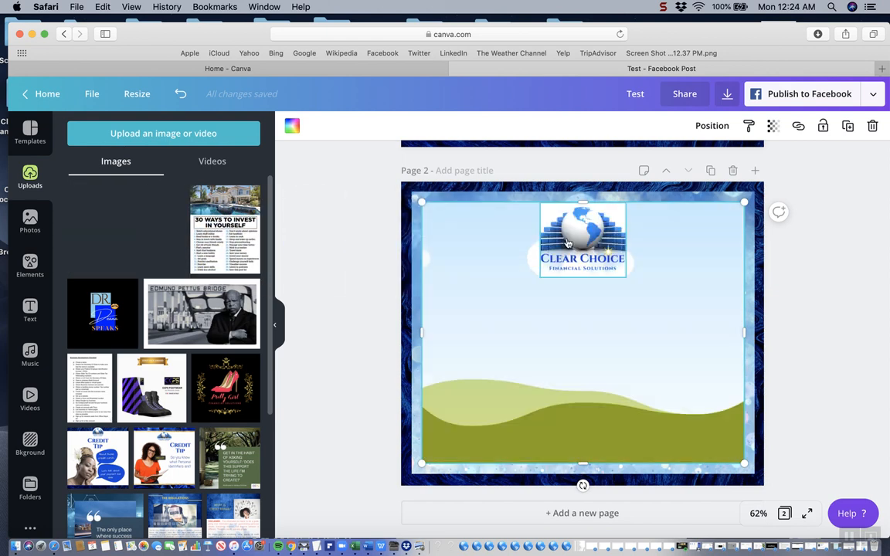
click(613, 244)
drag(627, 240, 649, 240)
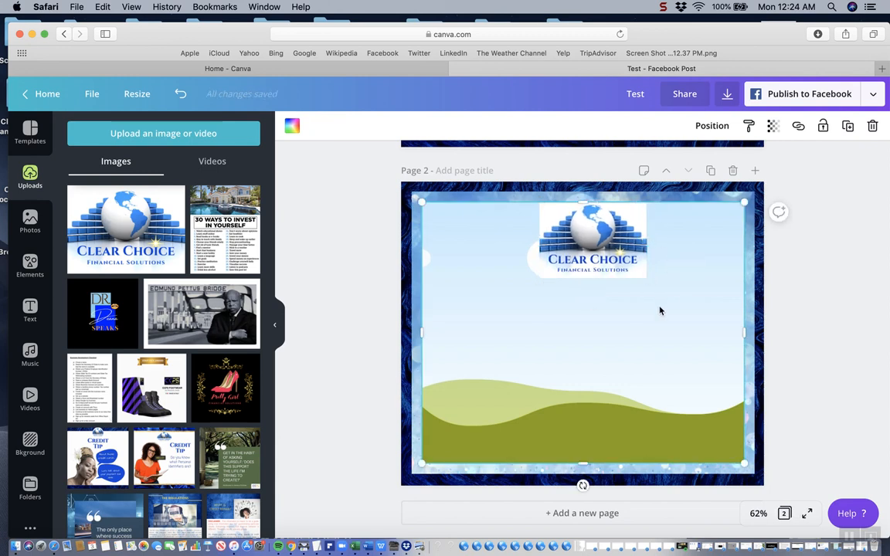
mouse_move(639, 272)
mouse_down()
mouse_move(620, 267)
mouse_move(626, 269)
mouse_up()
click(637, 331)
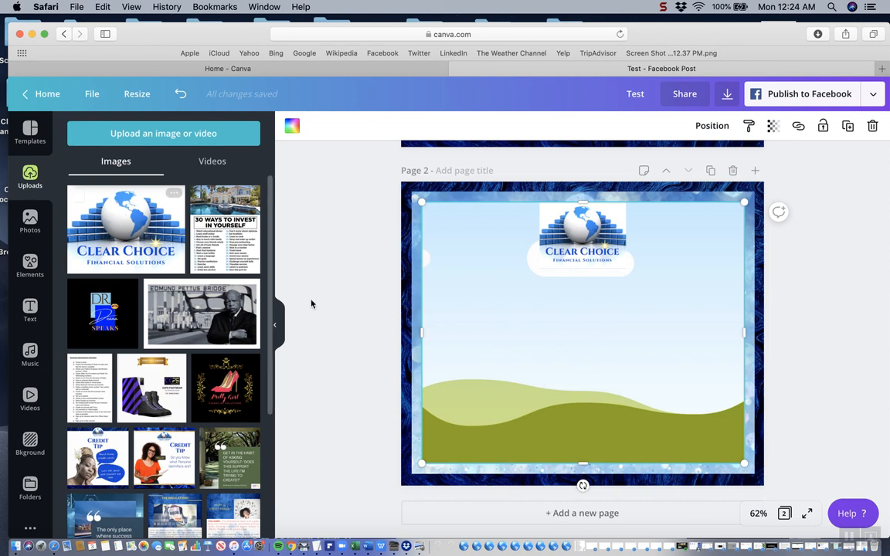
Fill the large innermost grid on page 2 with the plain white wood-textured photo
click(45, 221)
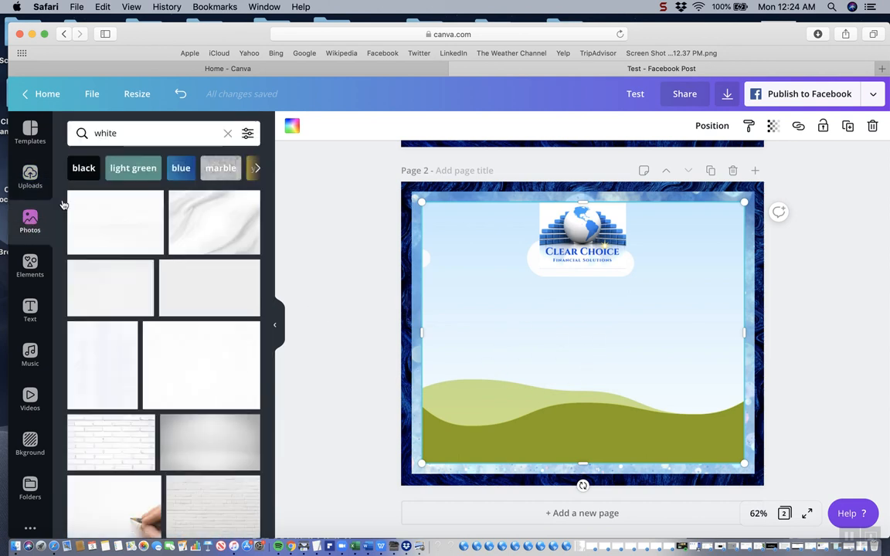
drag(98, 221, 451, 292)
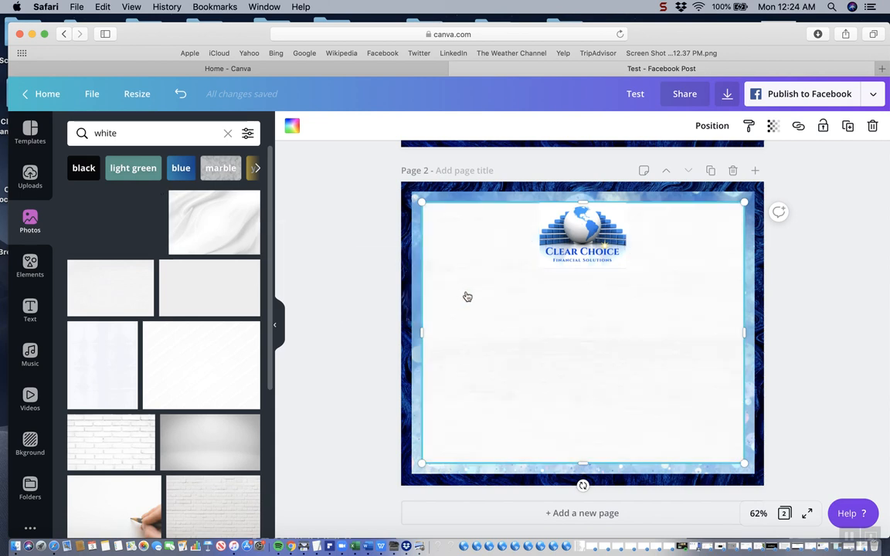
click(795, 286)
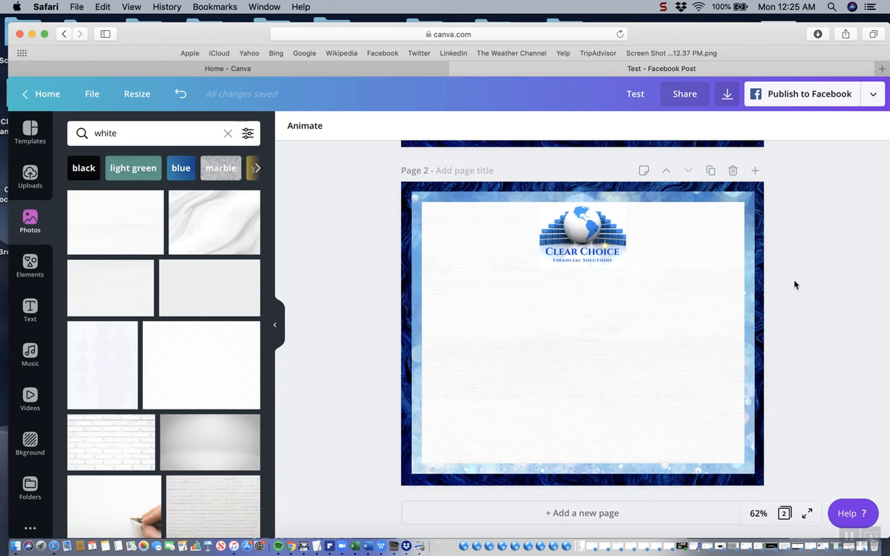
Add a subheading text box to page 2 and place it centered below the logo
click(27, 308)
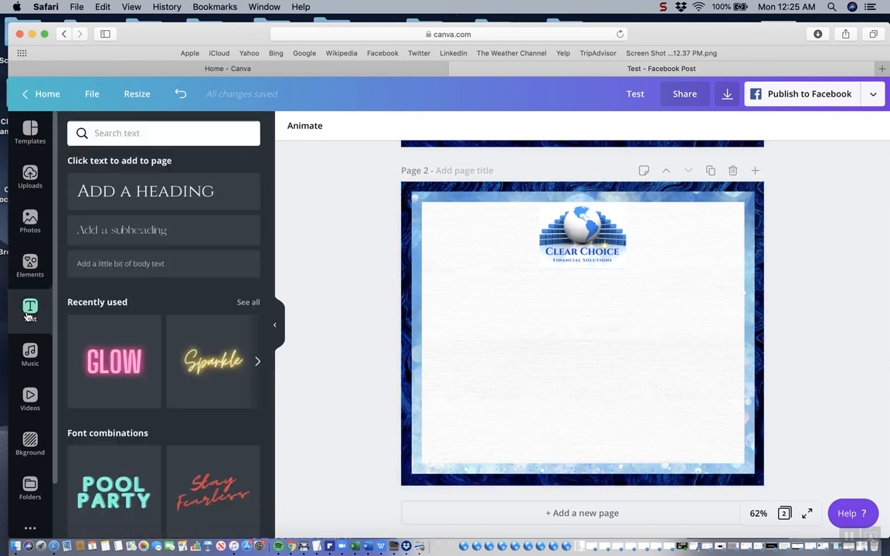
click(112, 230)
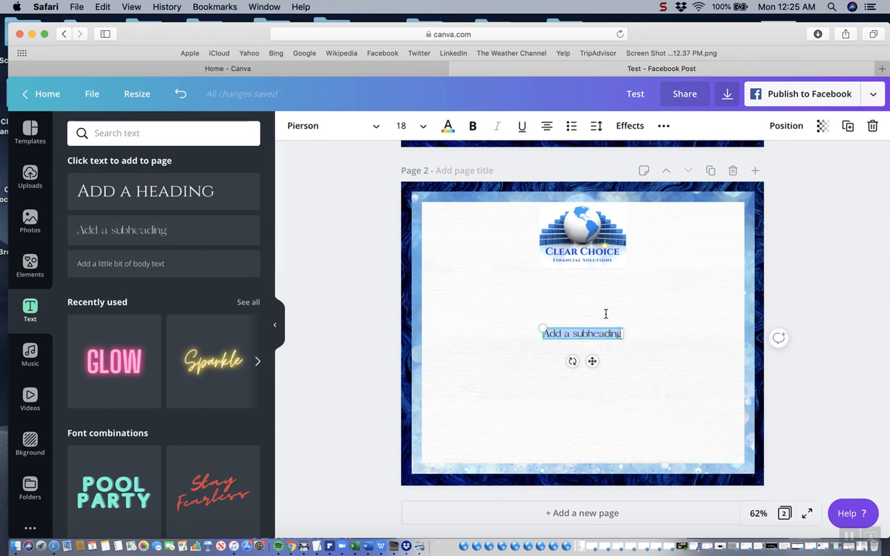
click(604, 312)
drag(597, 330, 596, 274)
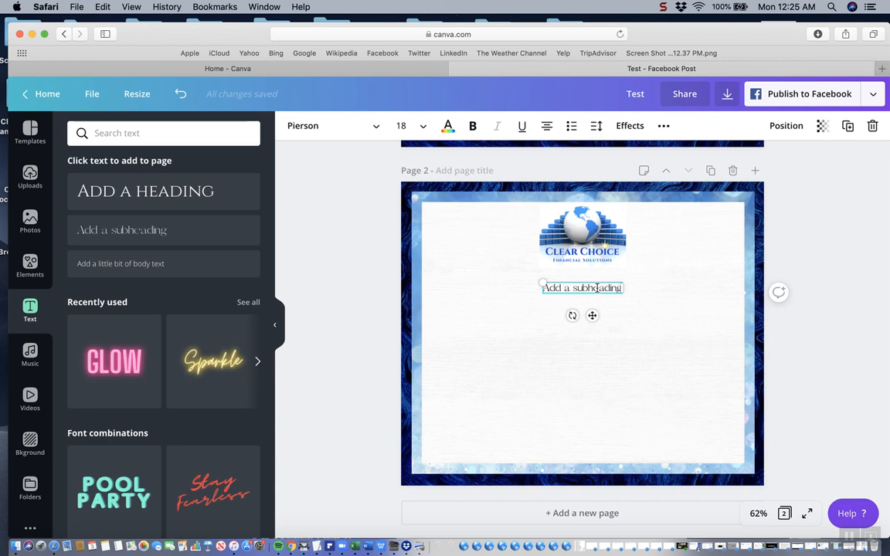
Change the subheading's font to Courgette and move the text up directly beneath the logo
click(377, 127)
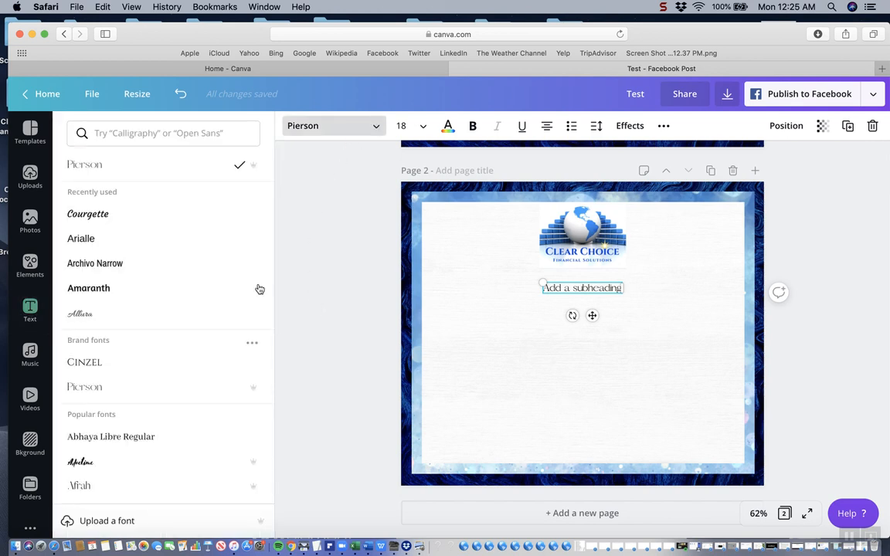
click(113, 217)
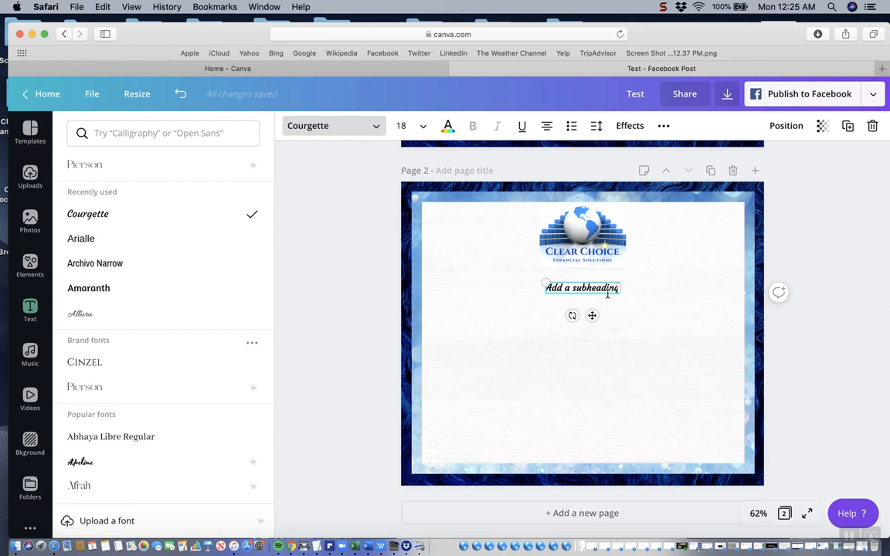
click(625, 338)
click(595, 289)
drag(595, 288, 597, 274)
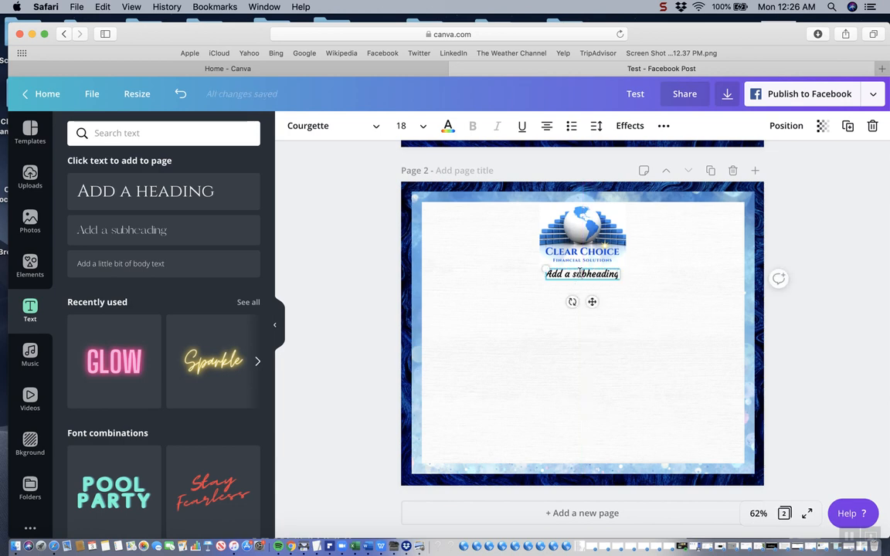
Try the palette's bright blue as the subheading's text color, and undo the color change
click(448, 128)
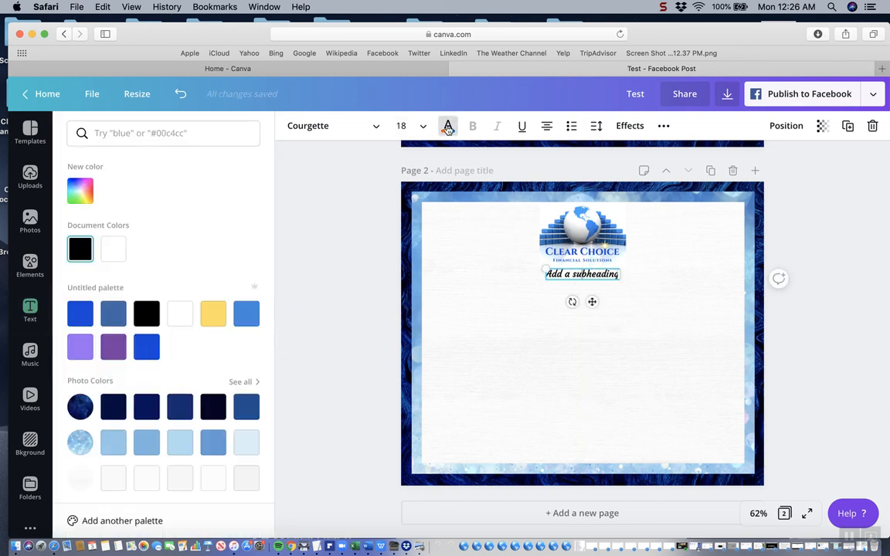
scroll(137, 264, down, 1)
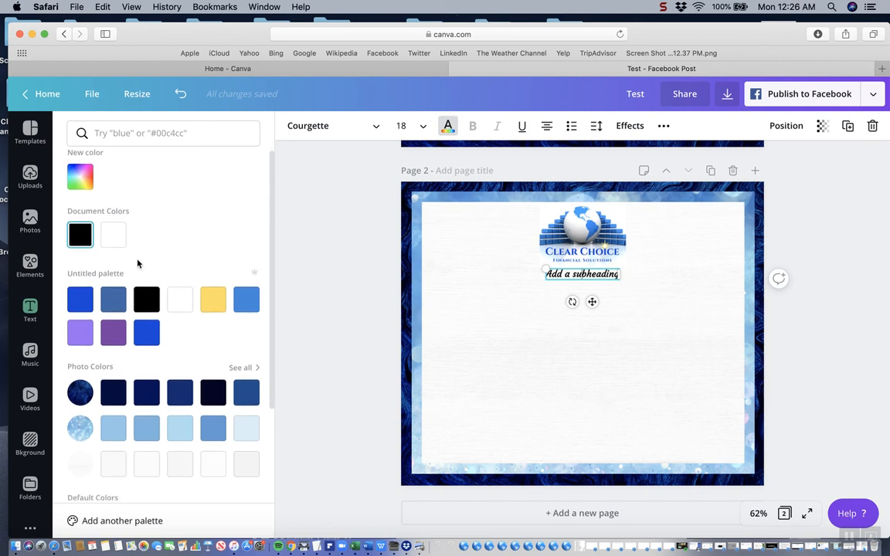
click(89, 302)
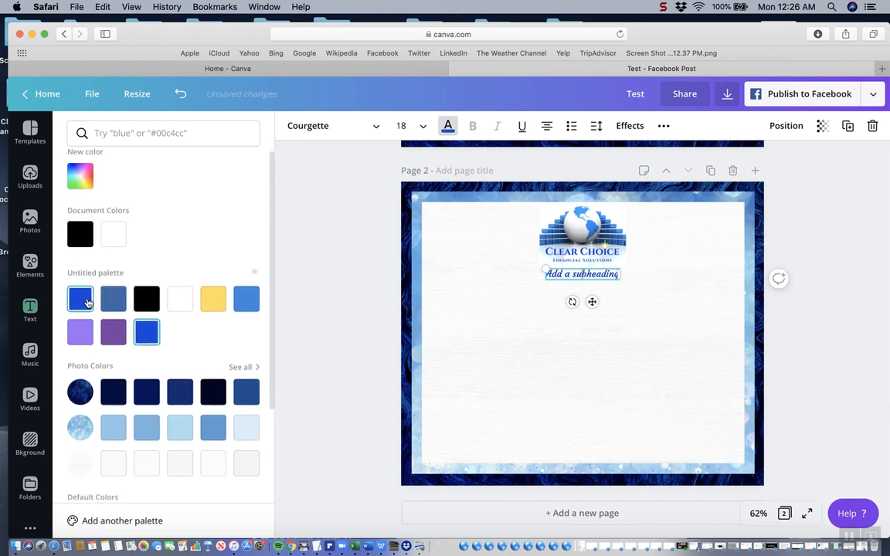
scroll(89, 303, down, 1)
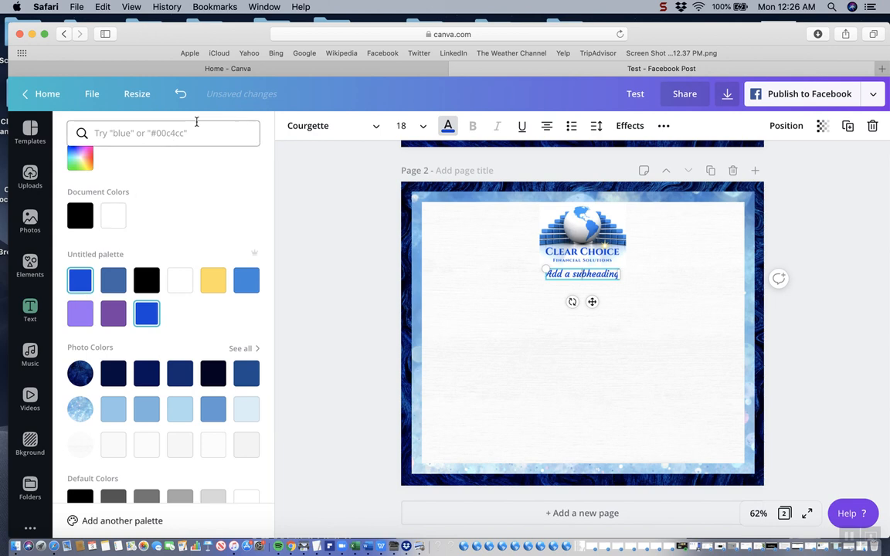
click(181, 95)
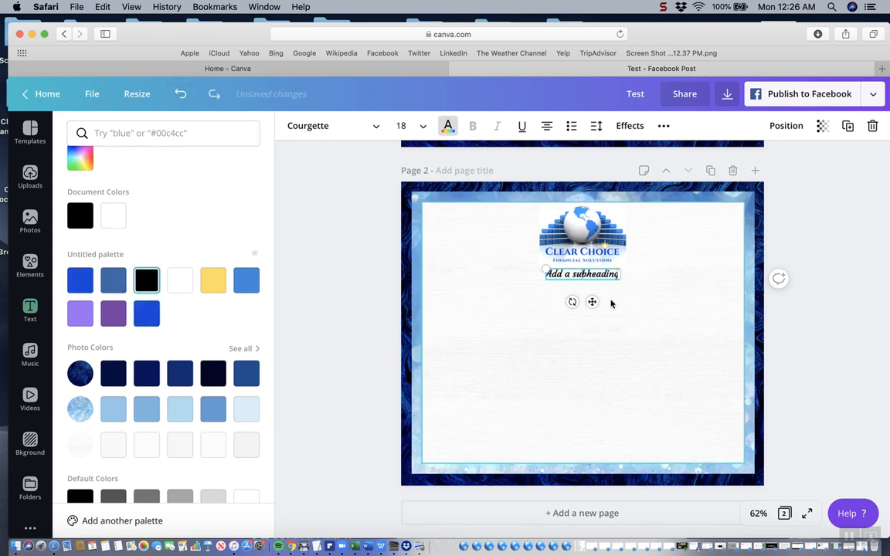
Replace the subheading with "To make sure that you are ready for our credit analysis consultation, please make sure that you have completed the following tasks:"
drag(617, 274, 554, 276)
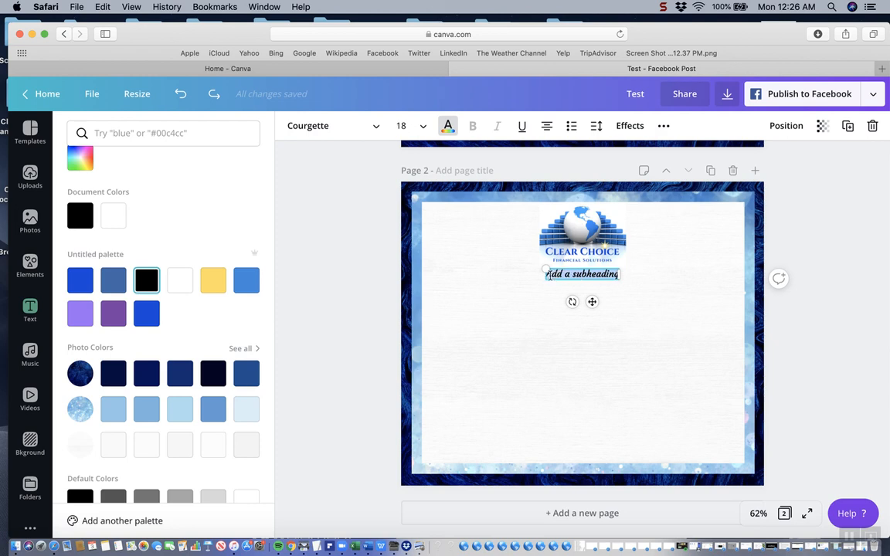
text(To mak)
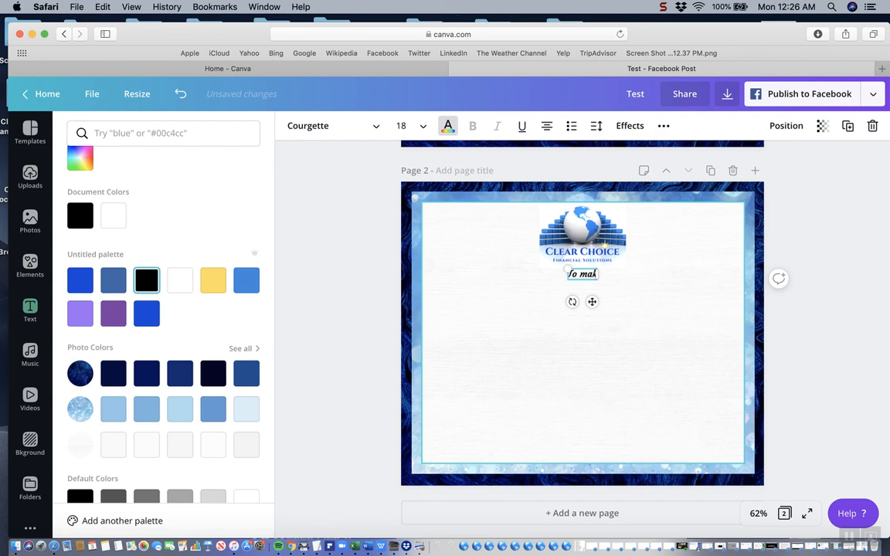
text(e sure that you are ready for our credit analysis consultation,)
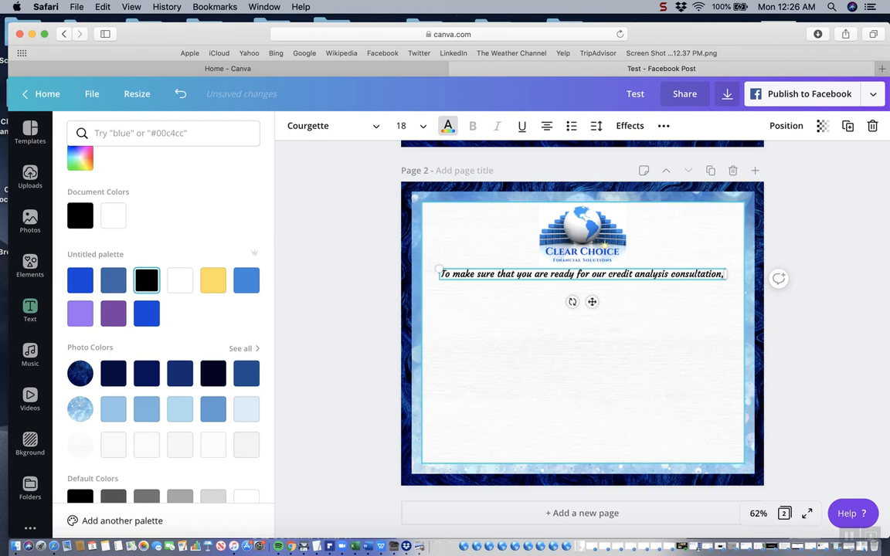
text( please m)
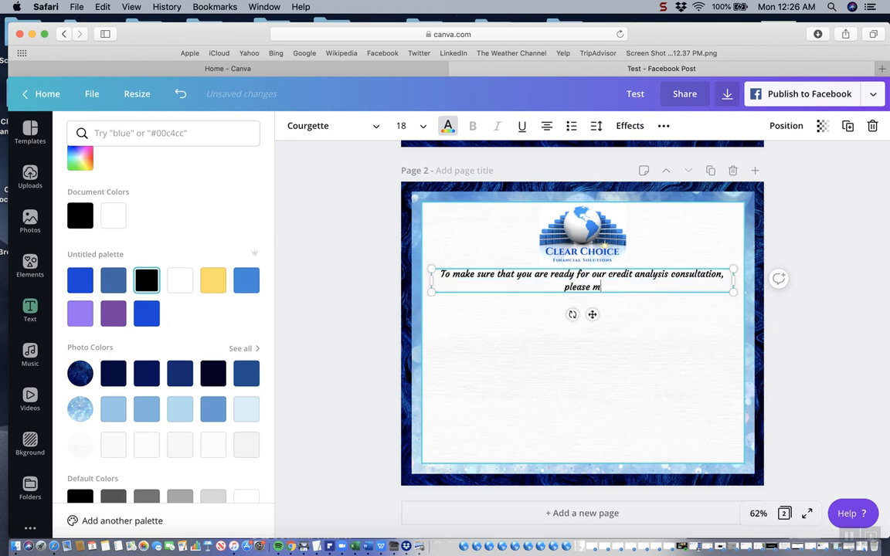
text(ake sure that y)
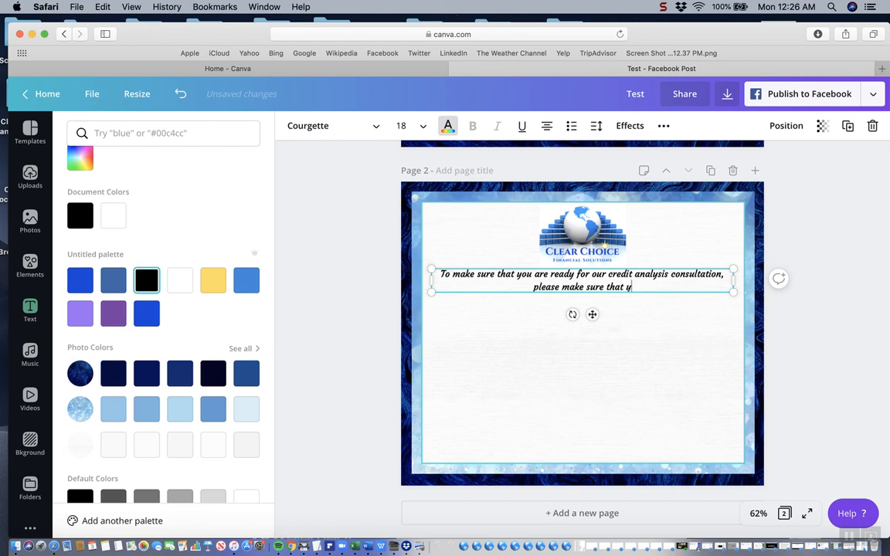
text(ou have comple)
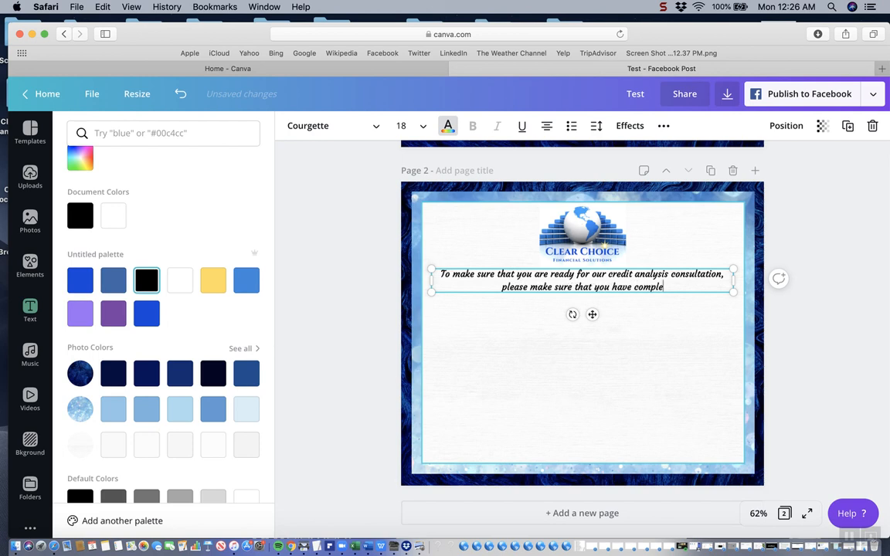
text(ted the fo)
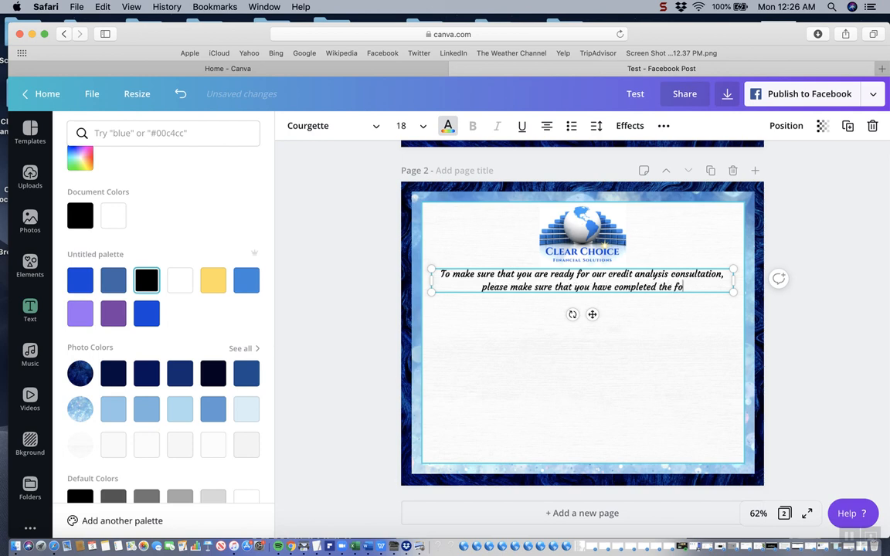
text(llowin)
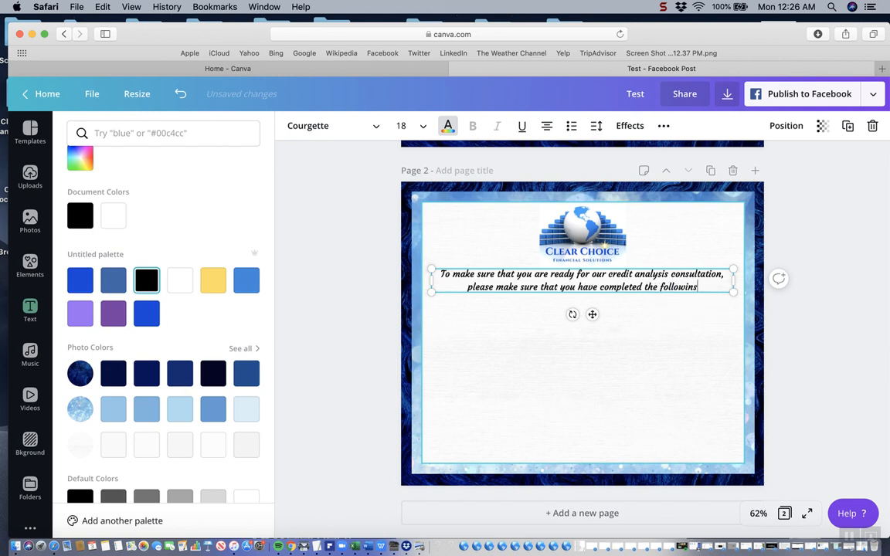
text(g tasks)
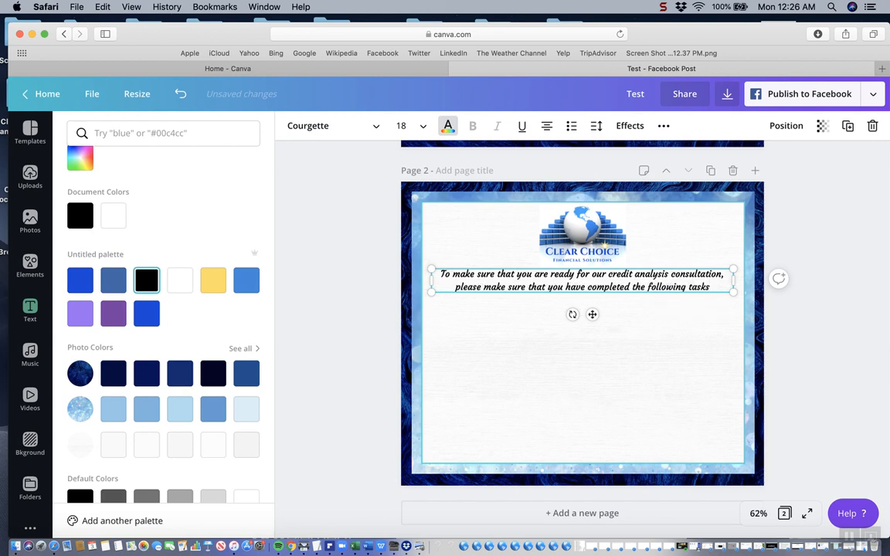
text(:)
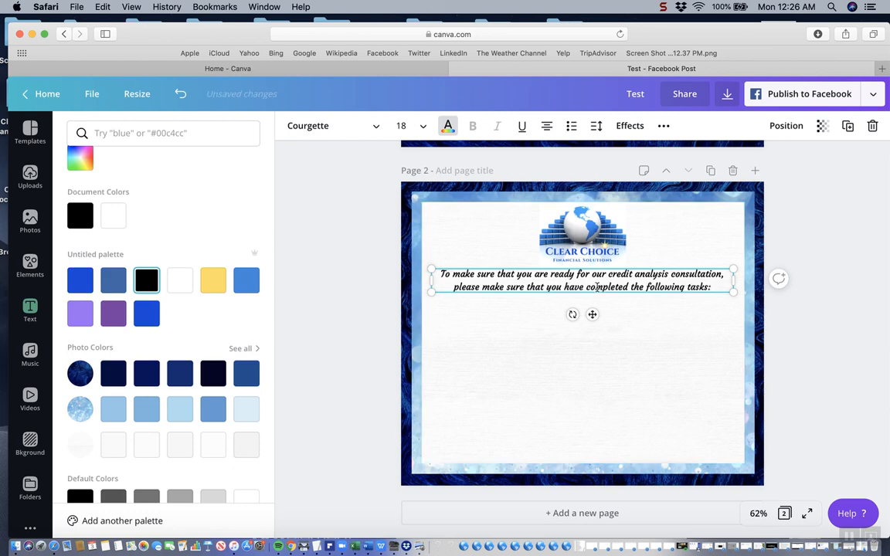
click(634, 354)
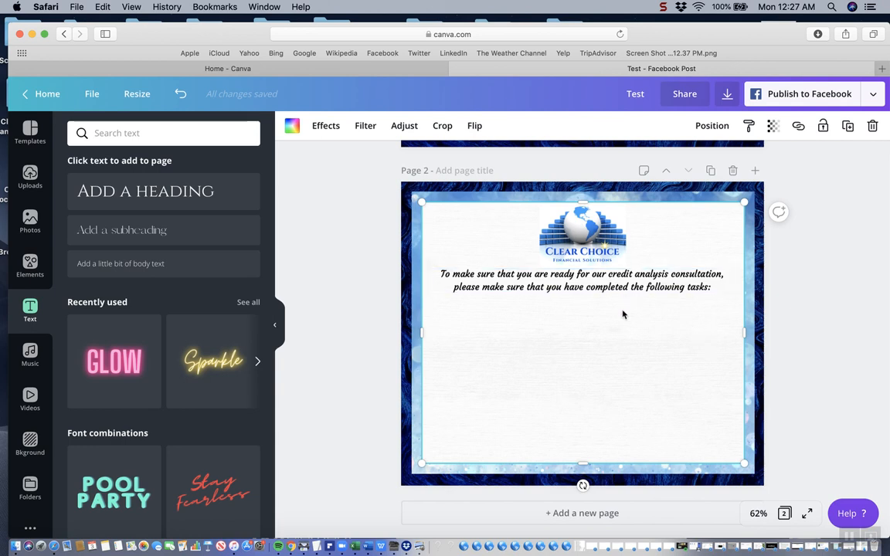
Add the sharp-cornered square outline from the Shapes collection to page 2 and color it black
click(30, 267)
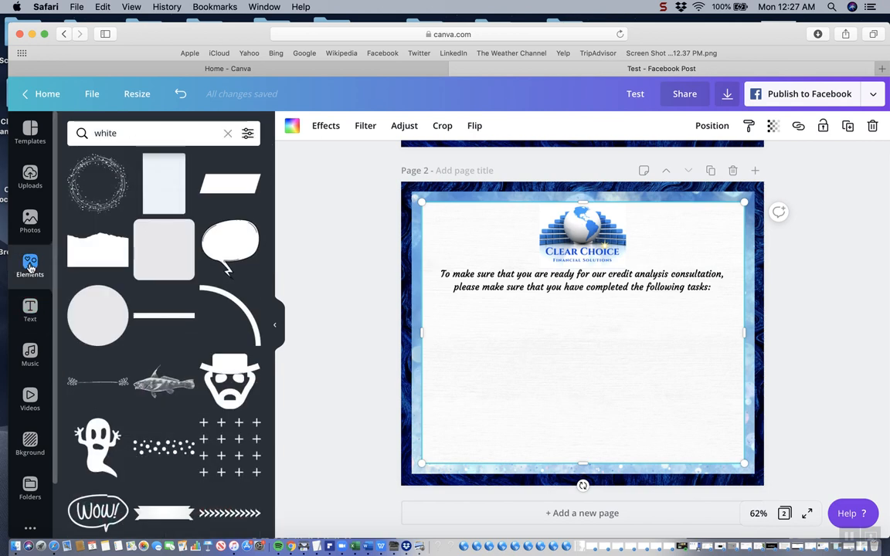
click(227, 135)
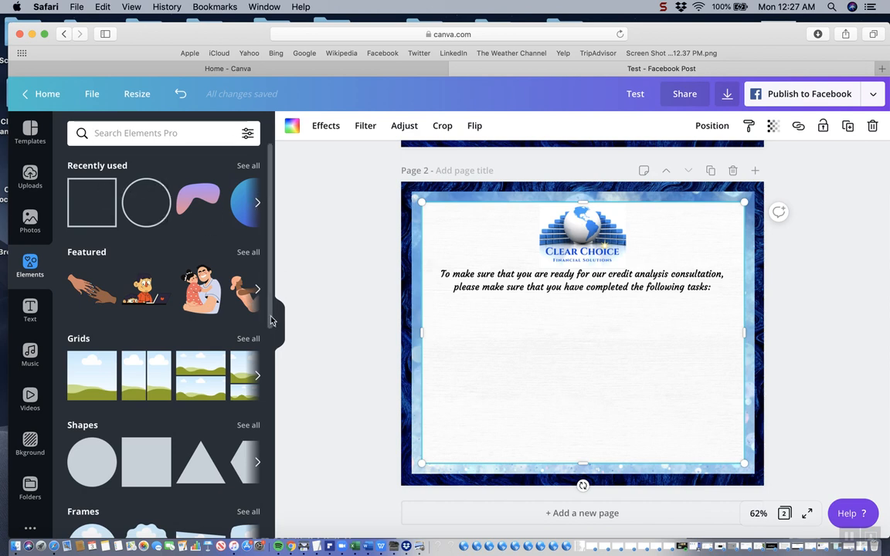
drag(271, 320, 278, 385)
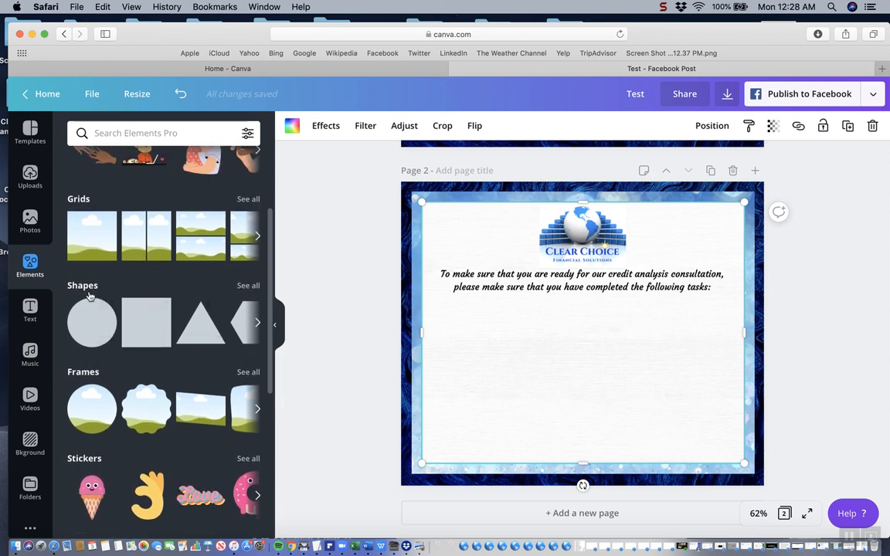
click(254, 292)
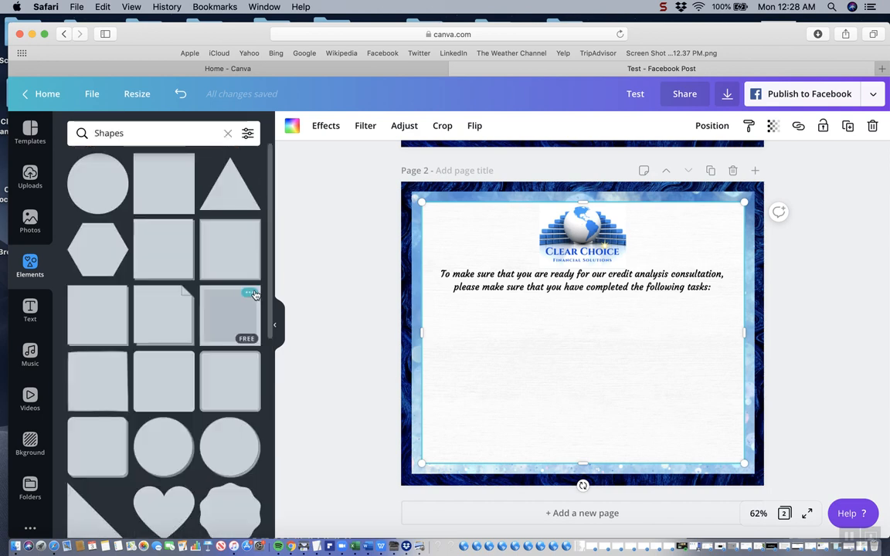
drag(270, 286, 271, 367)
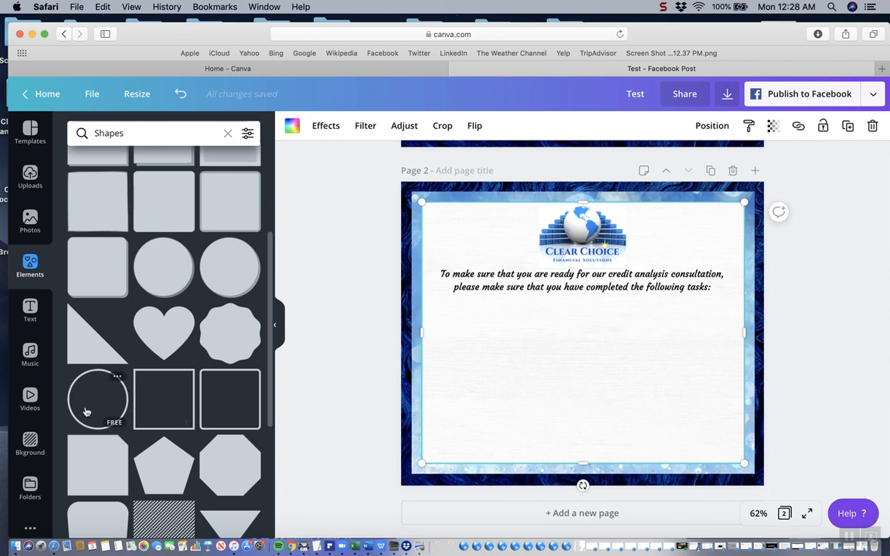
click(174, 400)
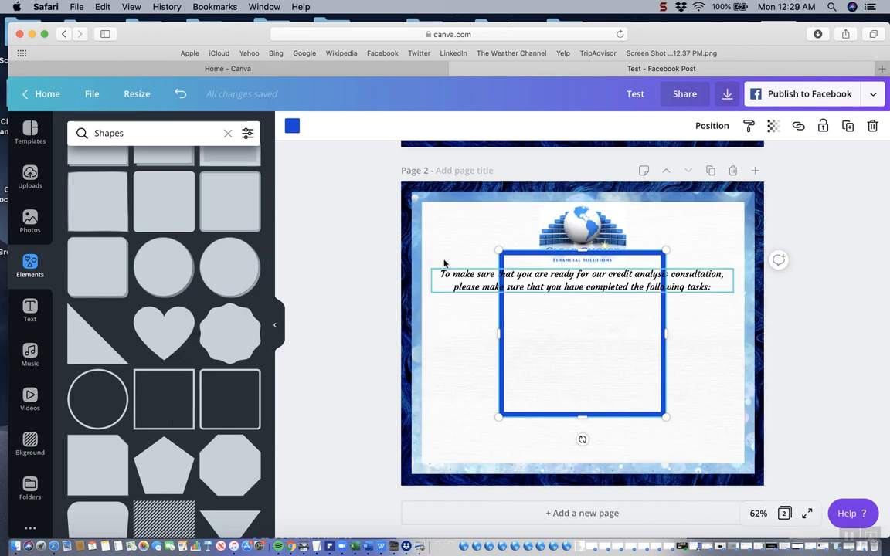
click(292, 128)
click(79, 249)
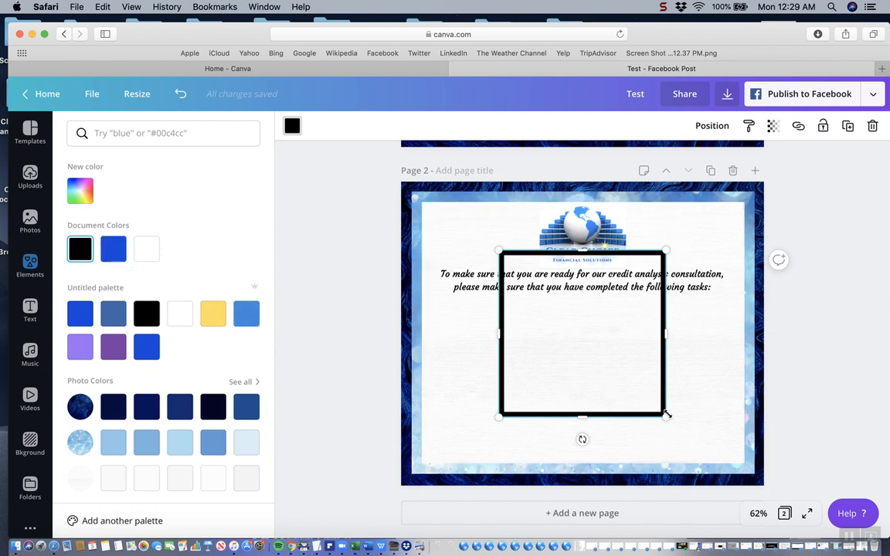
Shrink the square outline to 36 by 36 and place it as a checkbox below the start of the task text
drag(665, 415, 605, 368)
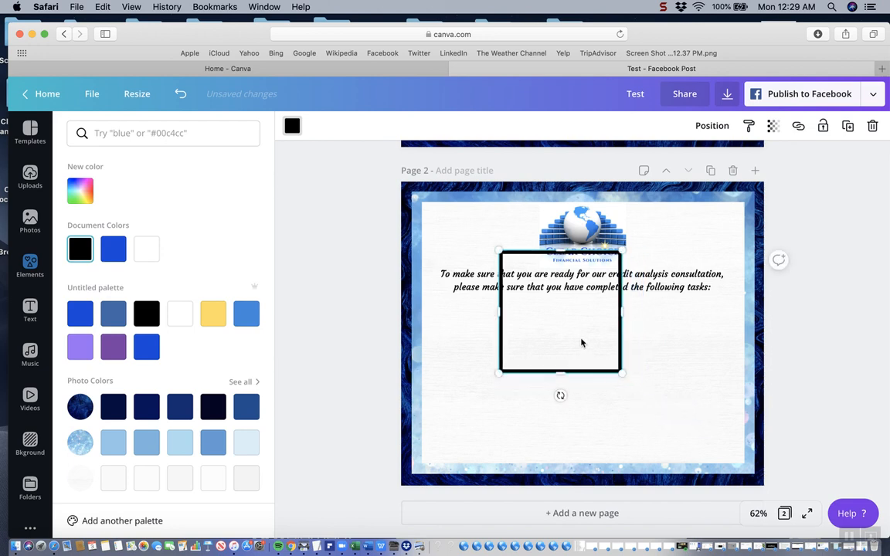
drag(581, 344, 523, 384)
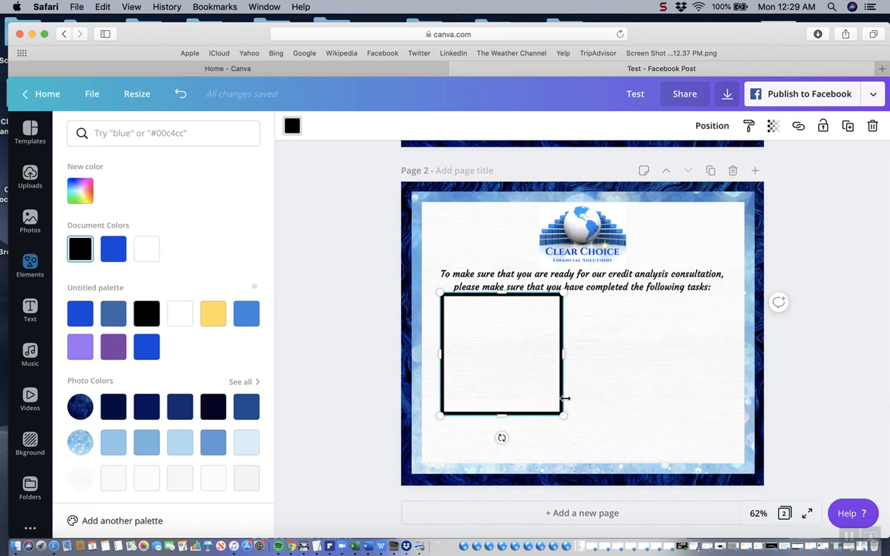
drag(562, 414, 449, 313)
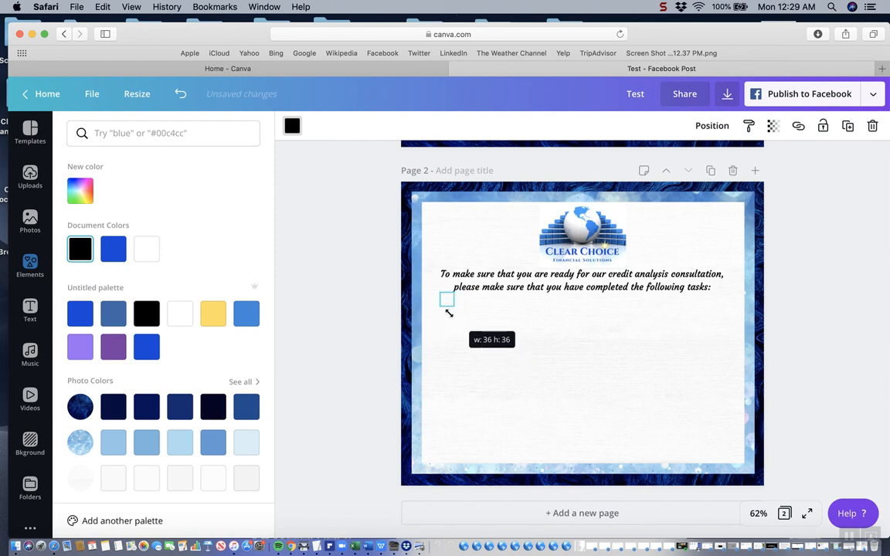
drag(449, 313, 449, 316)
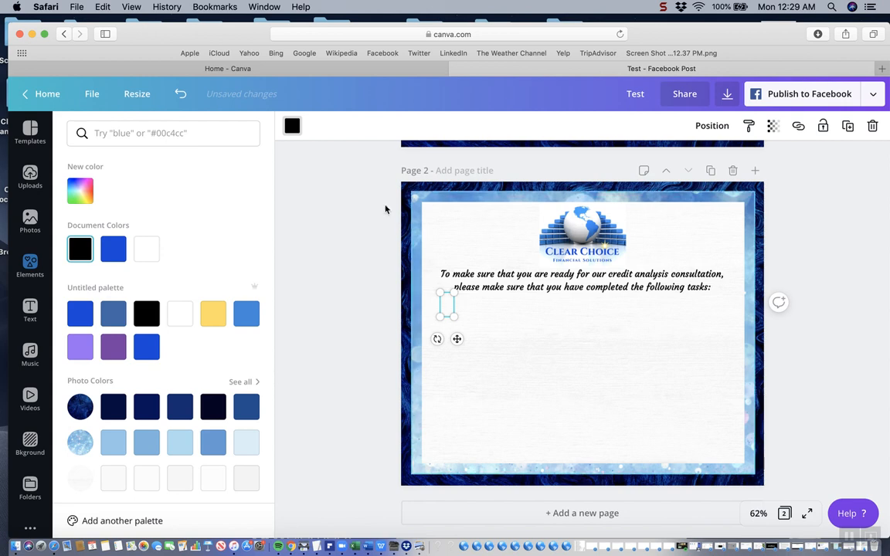
click(180, 94)
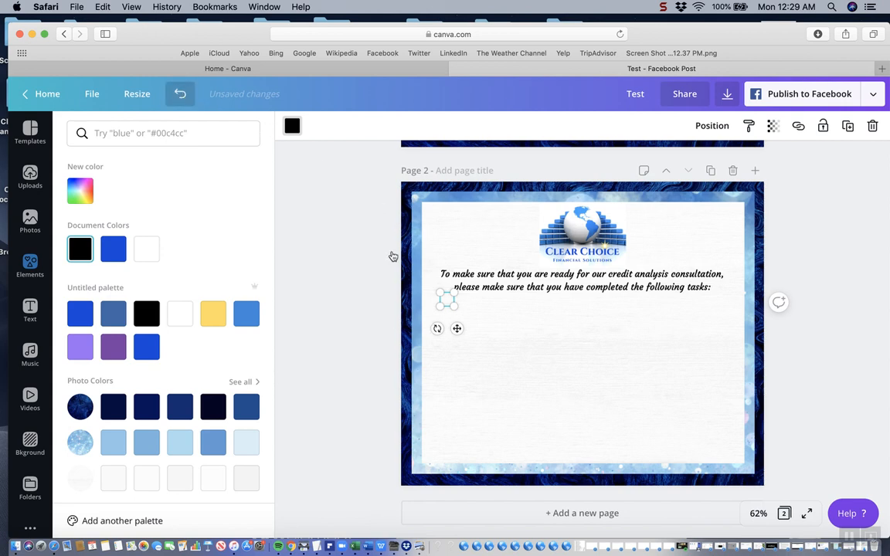
click(530, 361)
click(448, 302)
drag(446, 300, 445, 315)
click(479, 338)
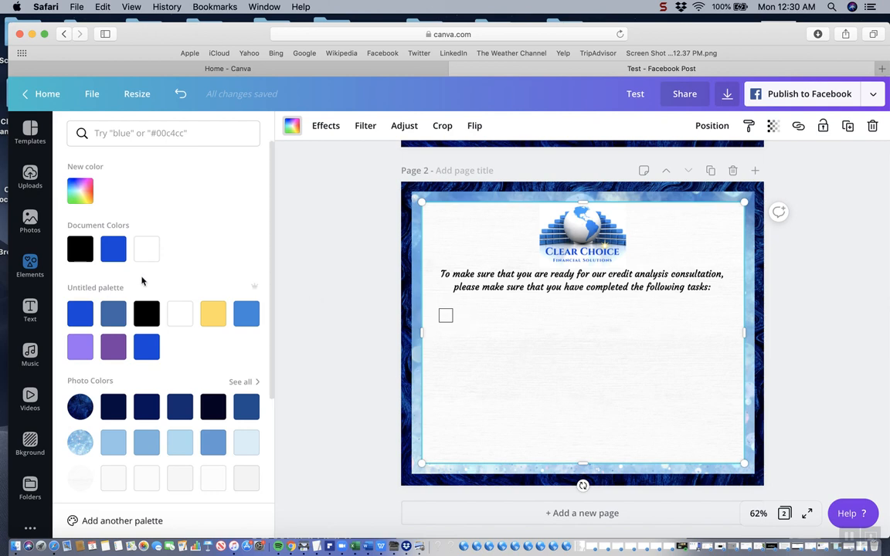
Add a subheading text box, place it directly to the right of the checkbox, and delete the extra subheading on the page's lower border
click(30, 311)
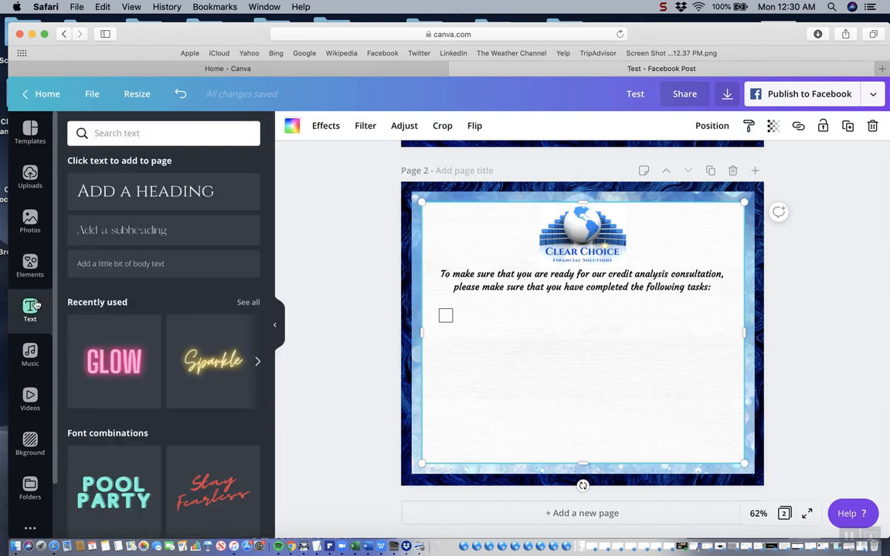
click(128, 229)
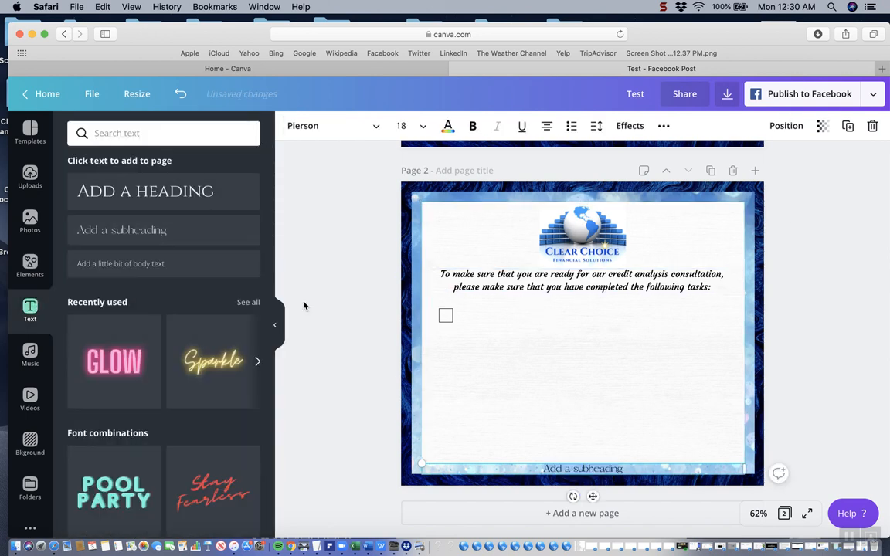
click(128, 229)
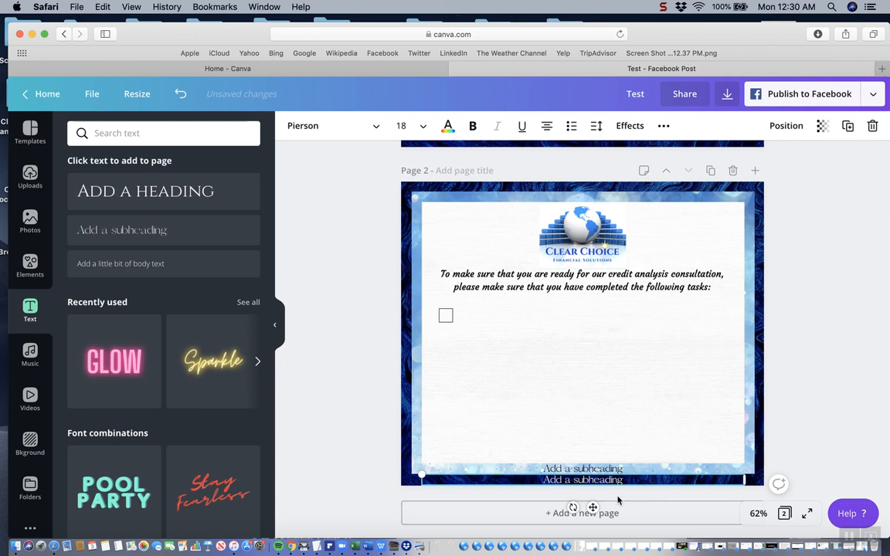
click(602, 470)
click(603, 469)
drag(602, 469, 523, 316)
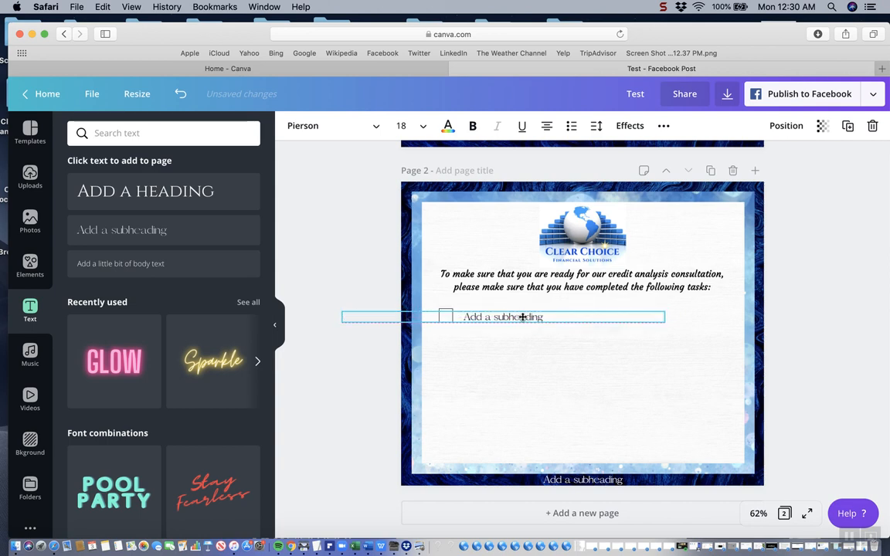
click(591, 481)
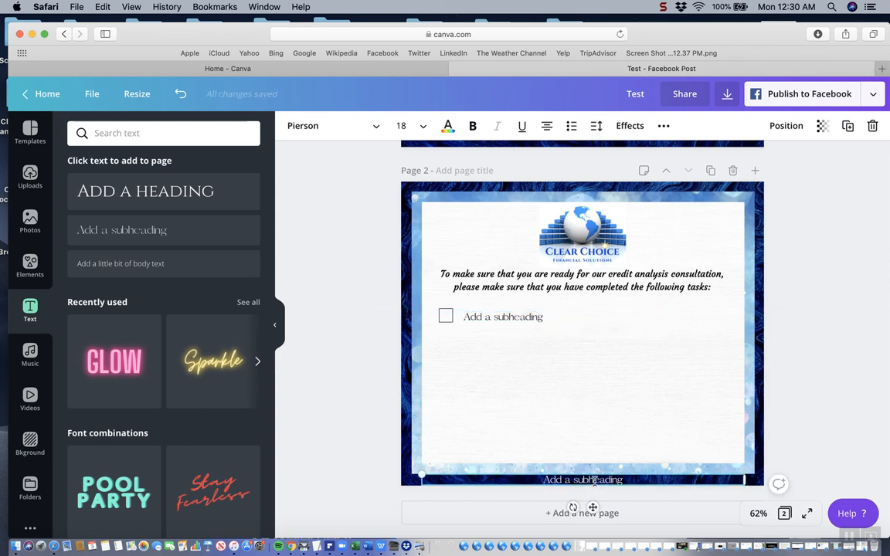
click(873, 126)
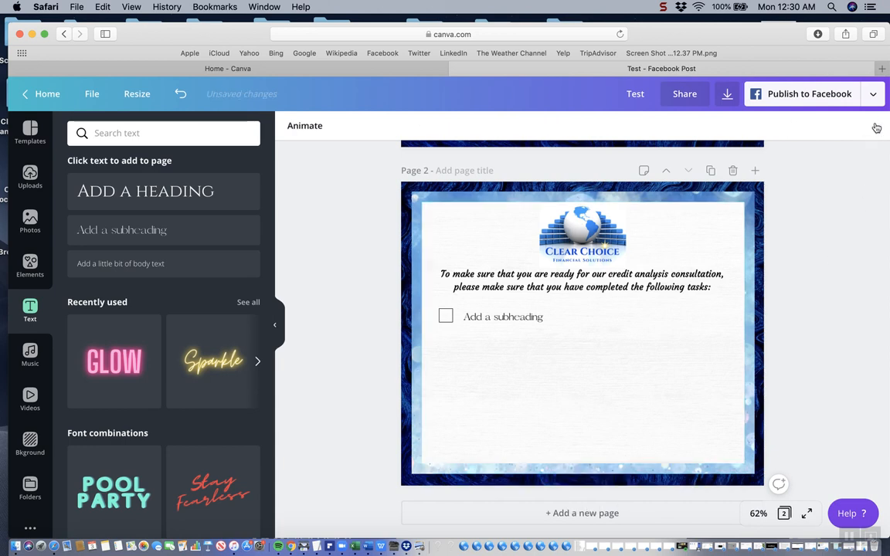
Set the font of the subheading placeholder beside the checkbox to Courgette
click(555, 318)
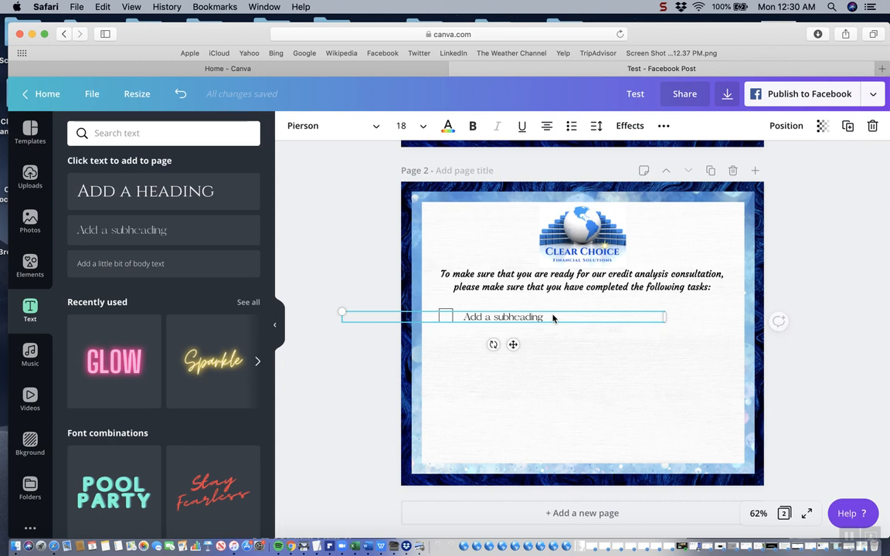
drag(545, 318, 472, 319)
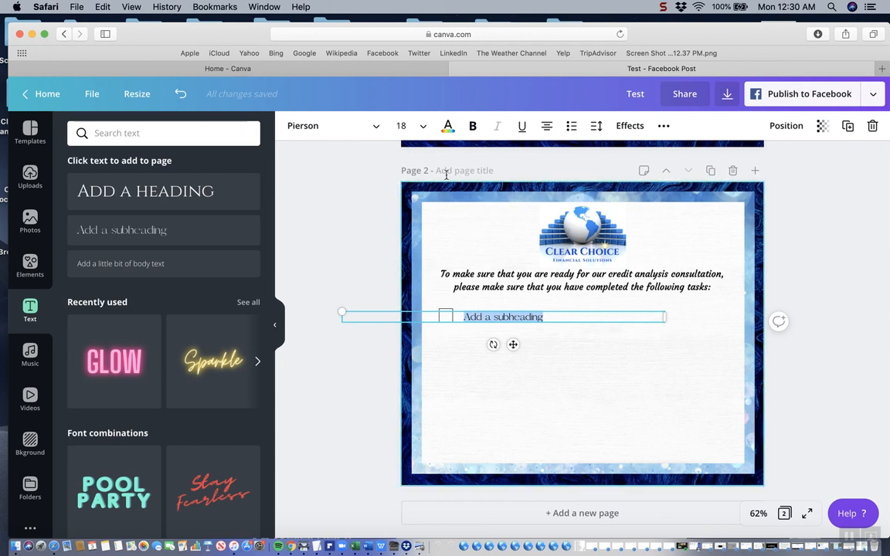
click(338, 124)
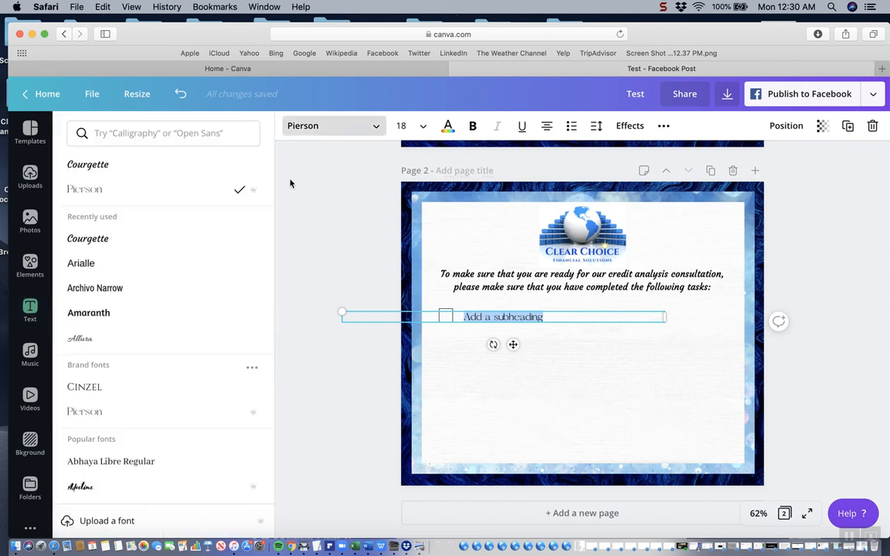
click(145, 245)
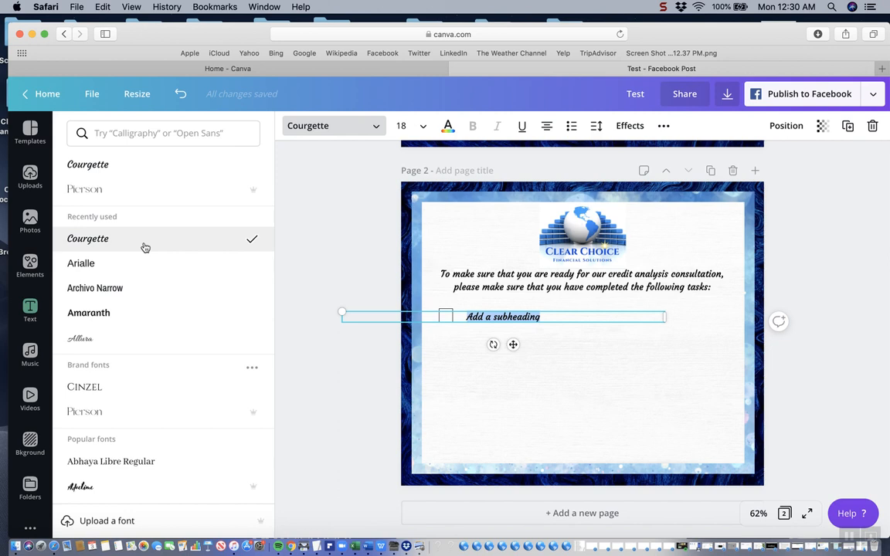
Replace the placeholder beside the checkbox with "Please read and sign the disclosures and contract."
text(Please )
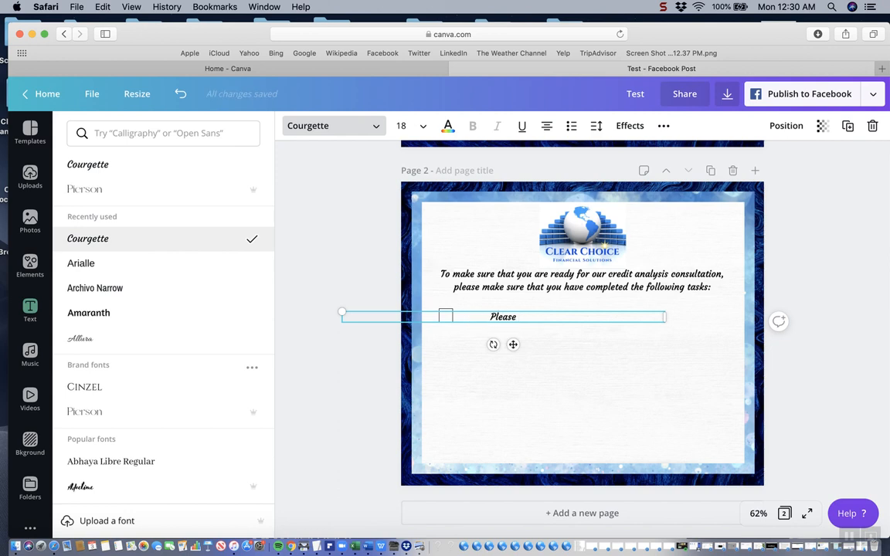
text(read and sin)
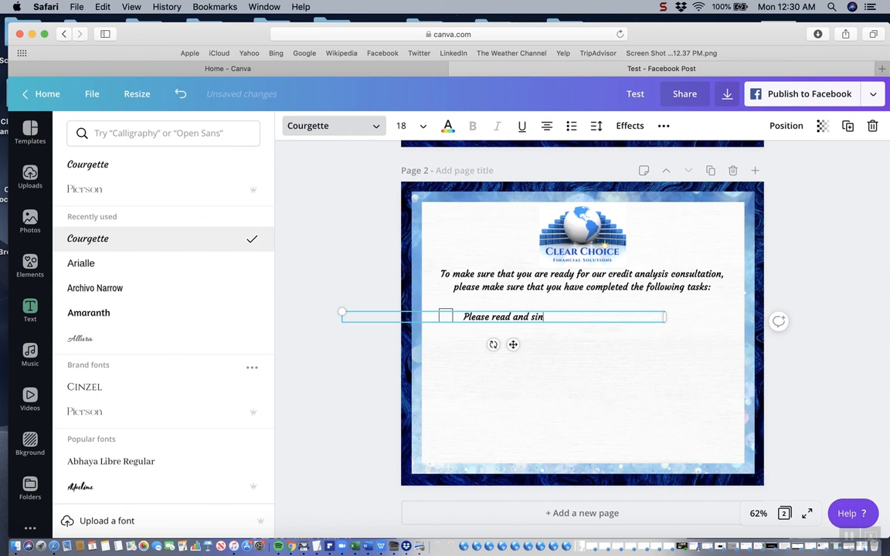
text(g the )
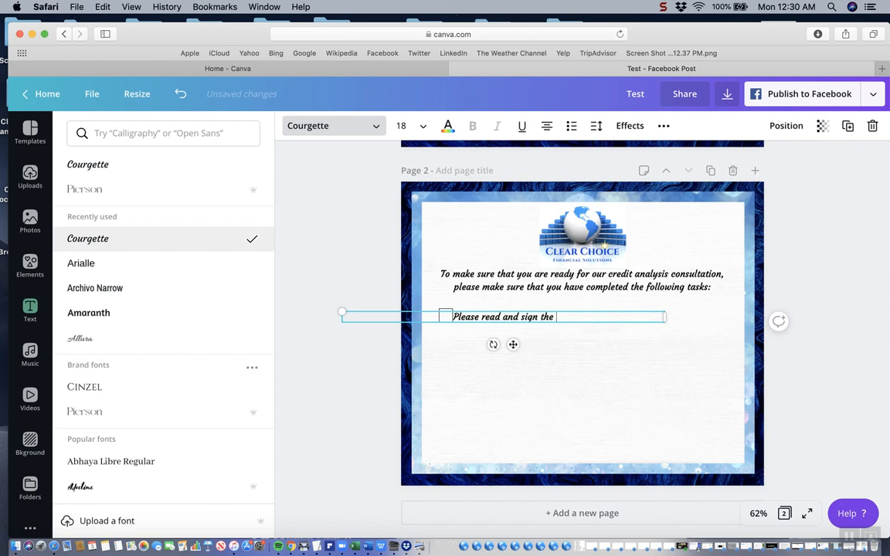
text(disc)
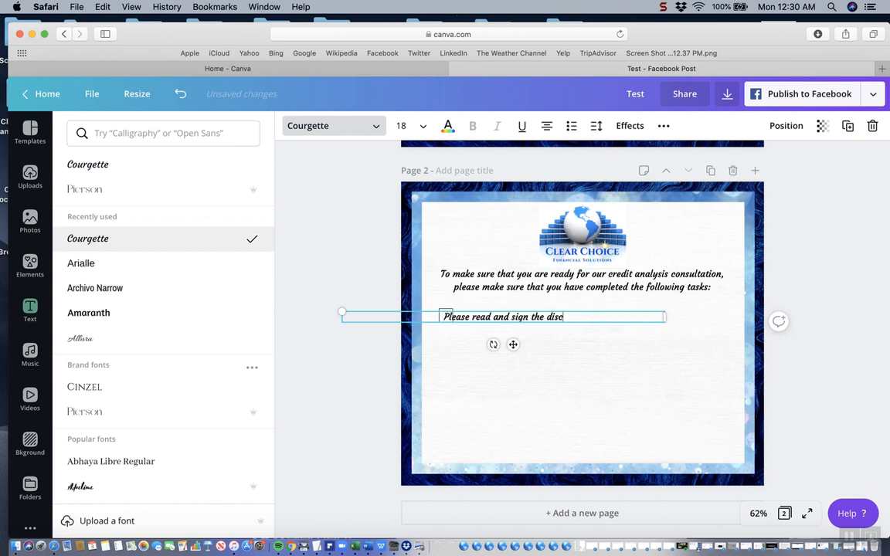
text(losures )
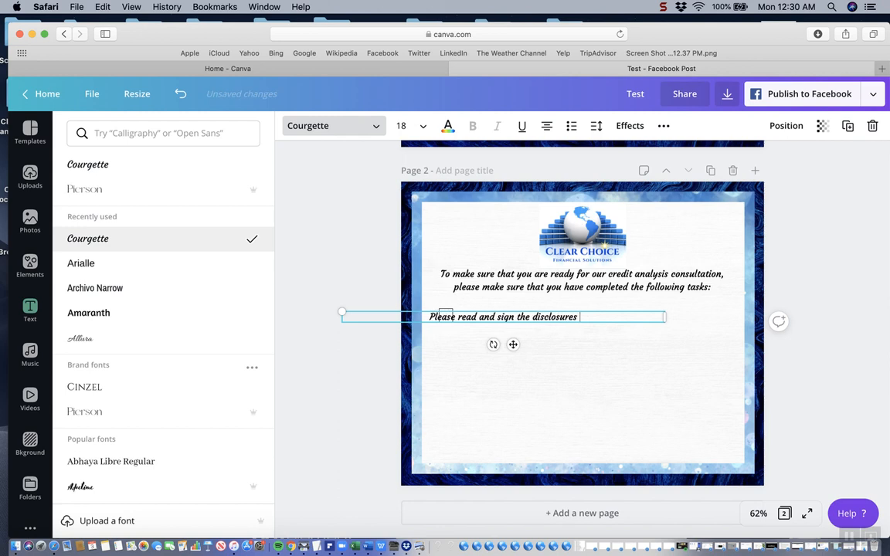
text(and contra)
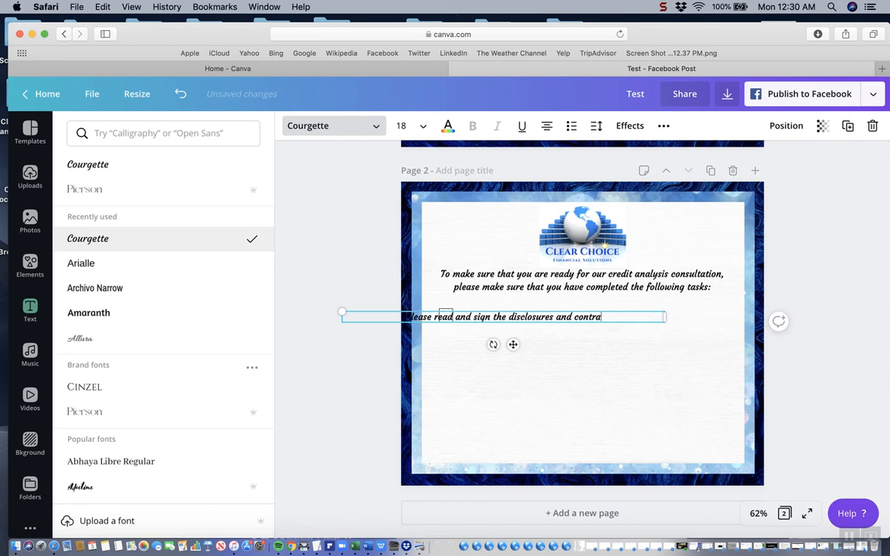
text(ct.)
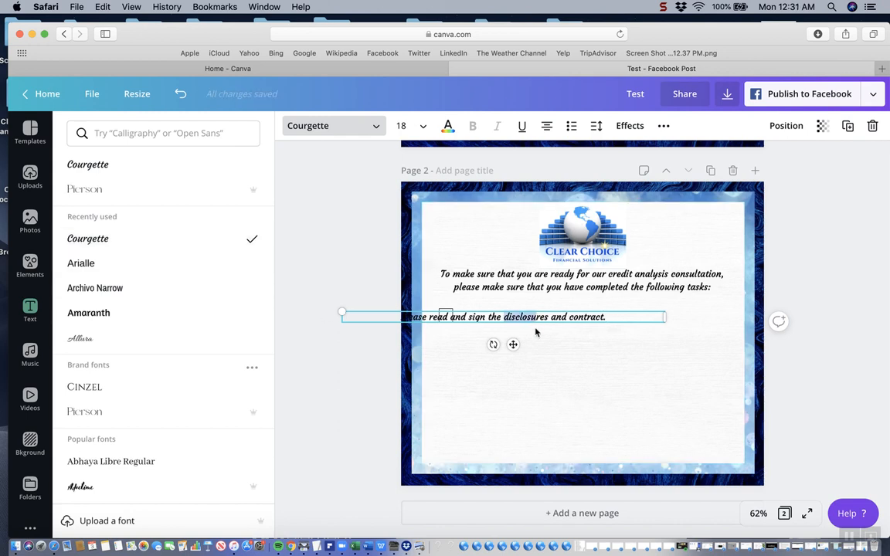
Move the disclosures text sideways until it starts just to the right of the checkbox, on the same line
click(529, 334)
click(510, 317)
drag(510, 317, 572, 317)
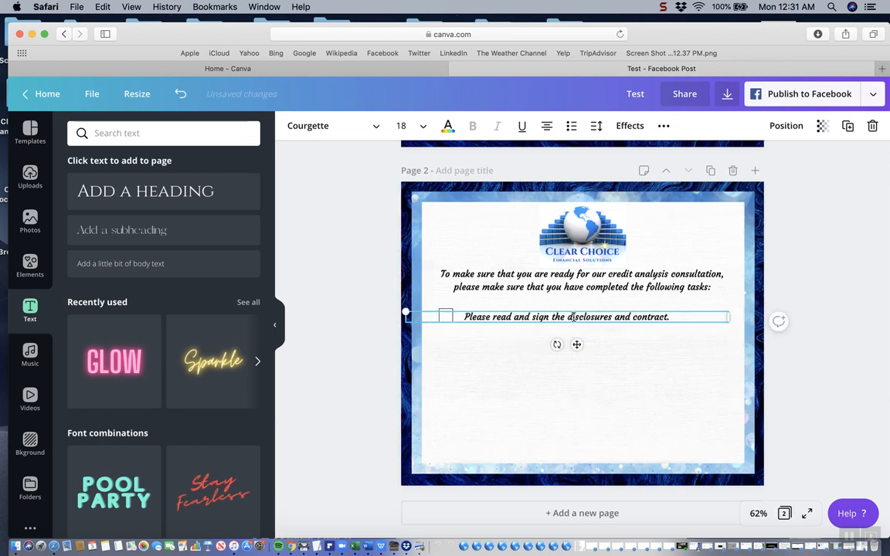
click(656, 372)
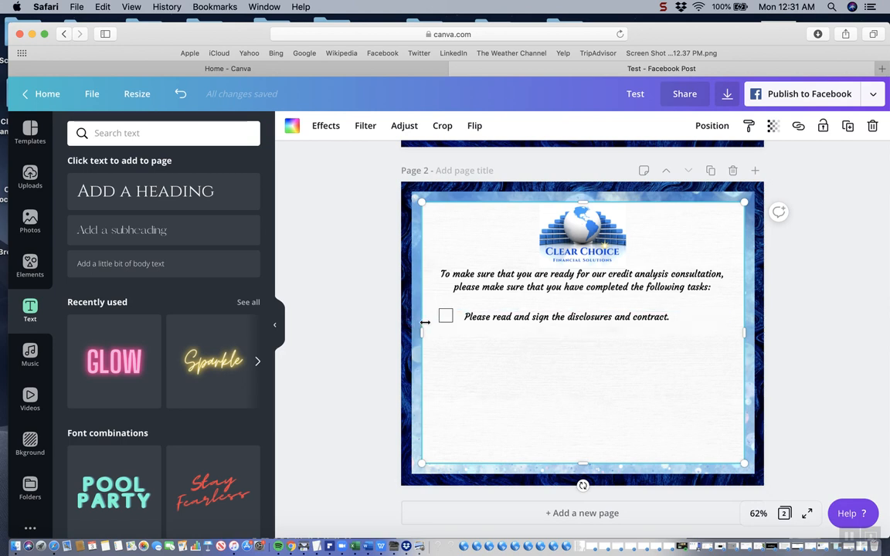
click(448, 319)
click(469, 337)
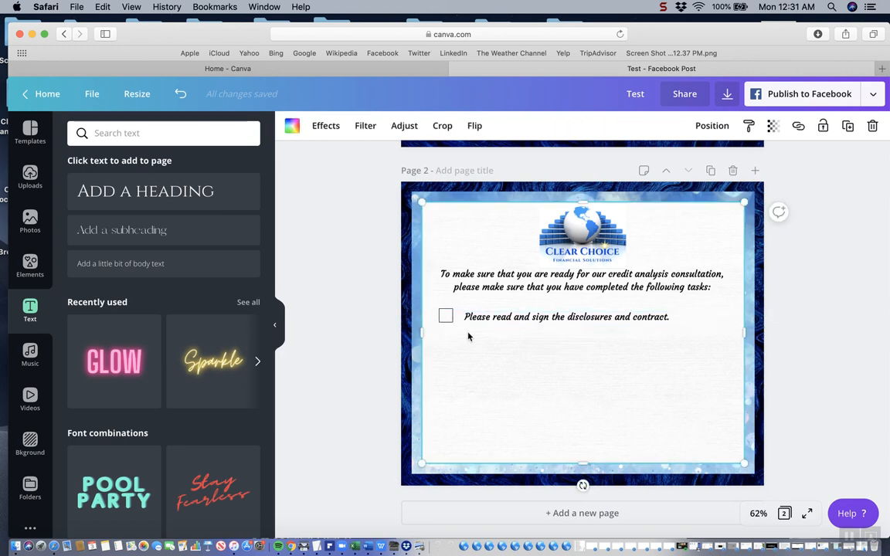
click(583, 319)
mouse_move(585, 319)
mouse_down()
mouse_move(631, 319)
mouse_move(583, 321)
mouse_up()
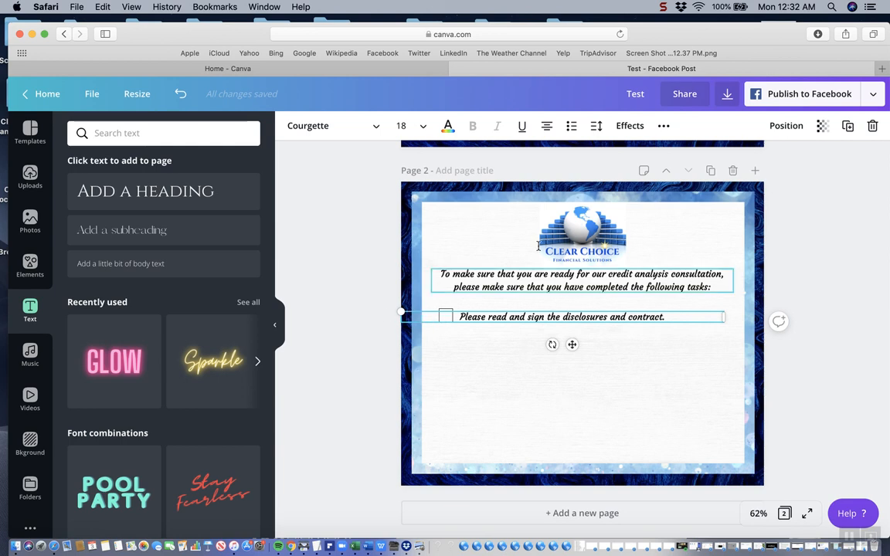
Try left-aligning the disclosures text and shifting it clear of the checkbox, and undo these changes
click(547, 128)
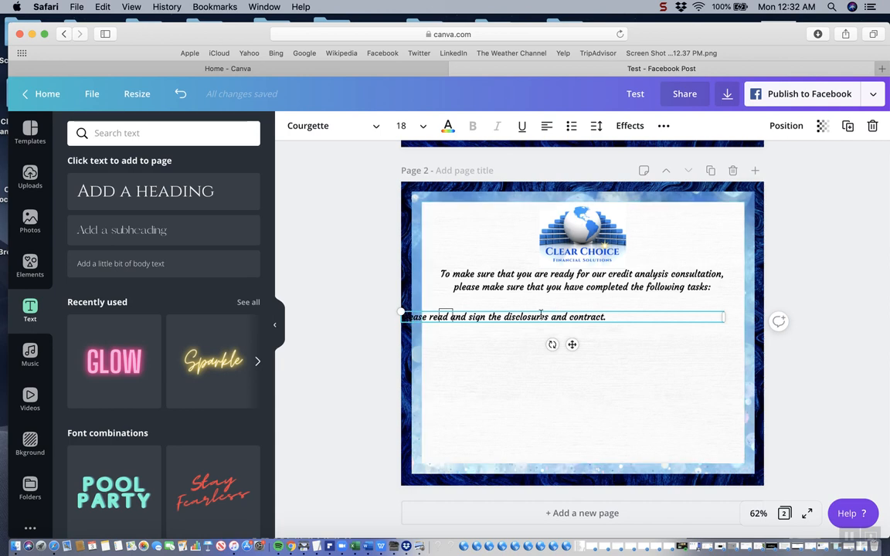
drag(545, 317, 600, 317)
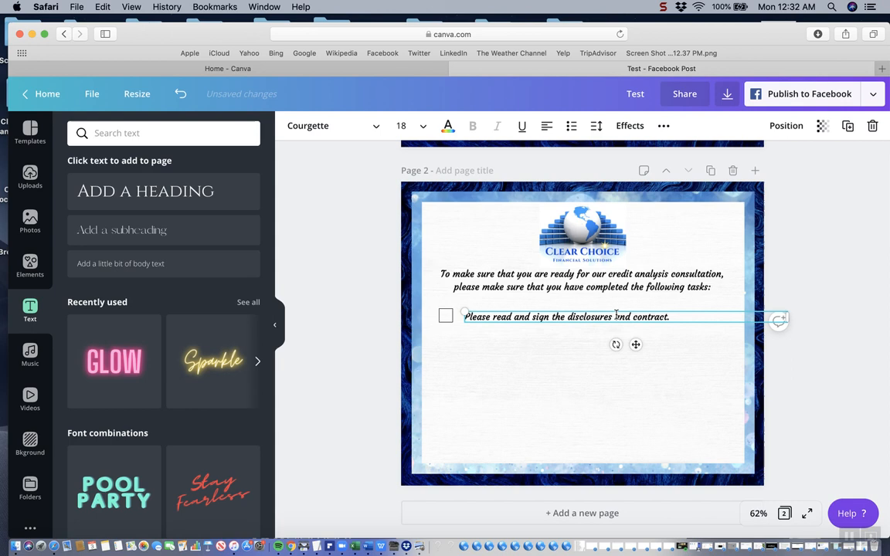
click(636, 392)
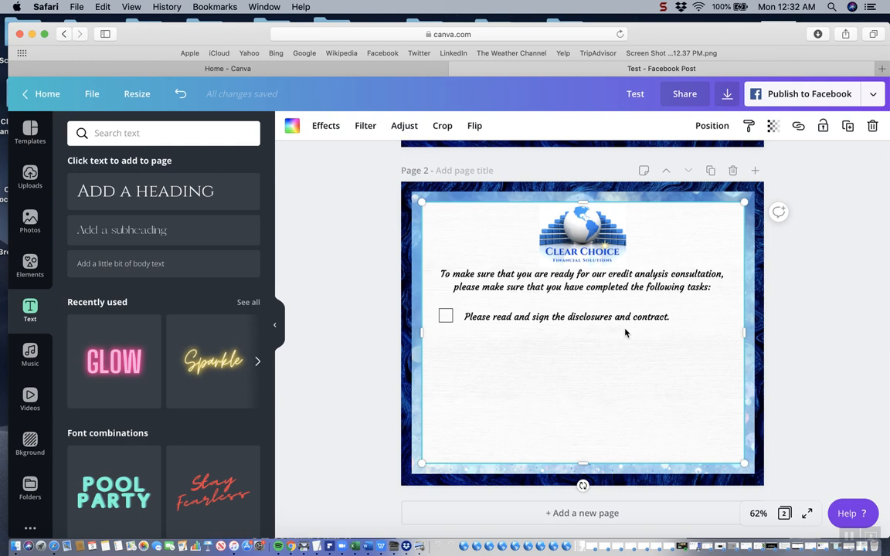
click(181, 96)
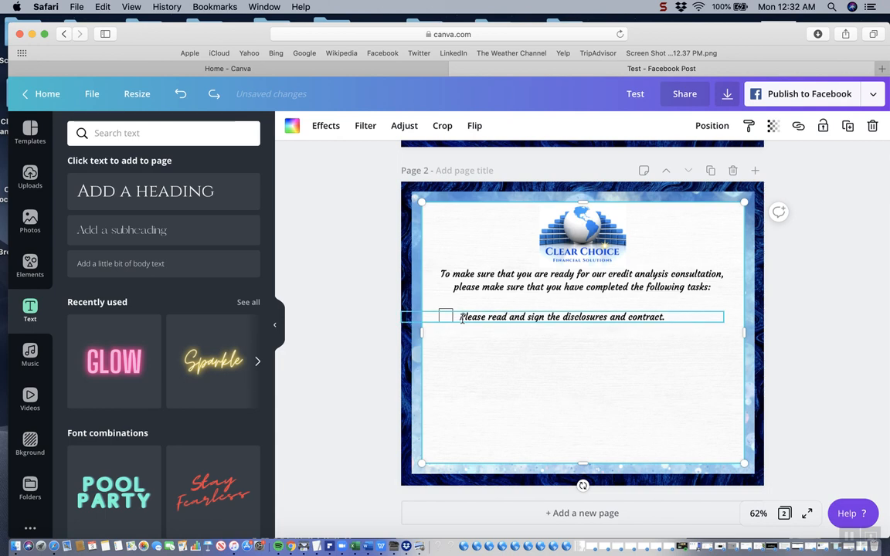
Move the disclosures text below the checkbox to free the box, and nudge the checkbox slightly up and left
drag(451, 319, 529, 368)
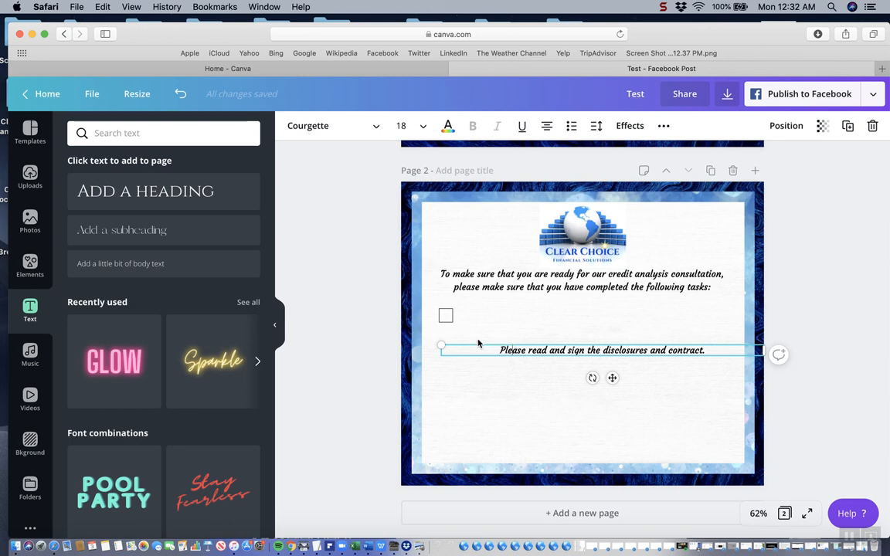
click(449, 320)
drag(448, 319, 445, 316)
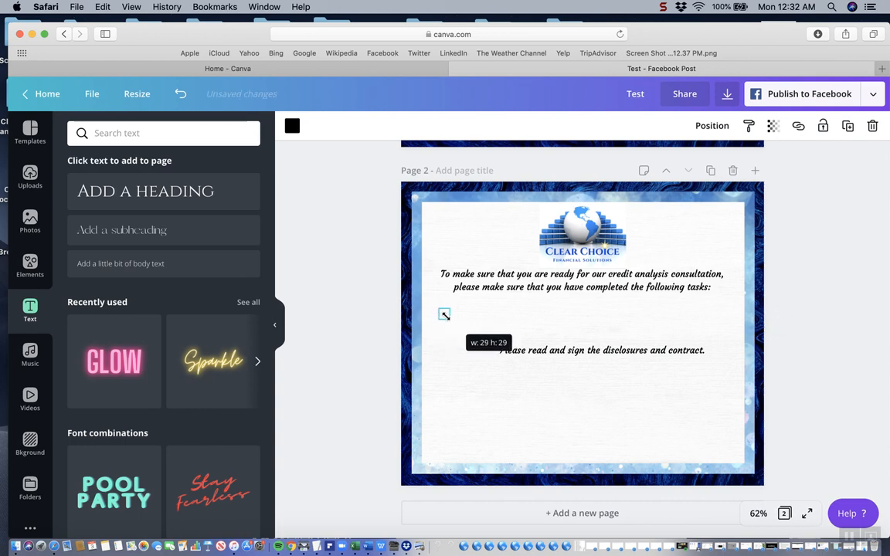
Left-align the disclosures text and place it directly to the right of the checkbox, on the same line
click(512, 350)
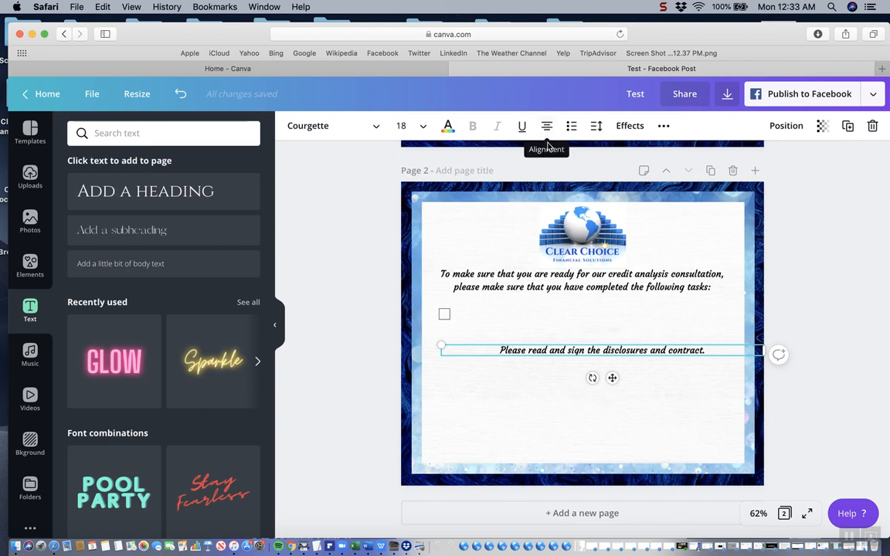
click(510, 350)
click(546, 127)
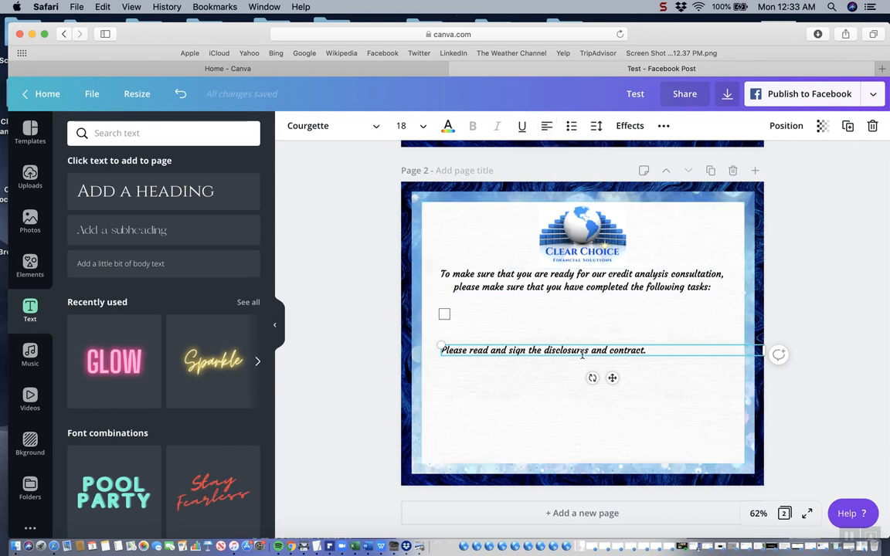
click(450, 351)
click(491, 377)
drag(492, 351, 512, 313)
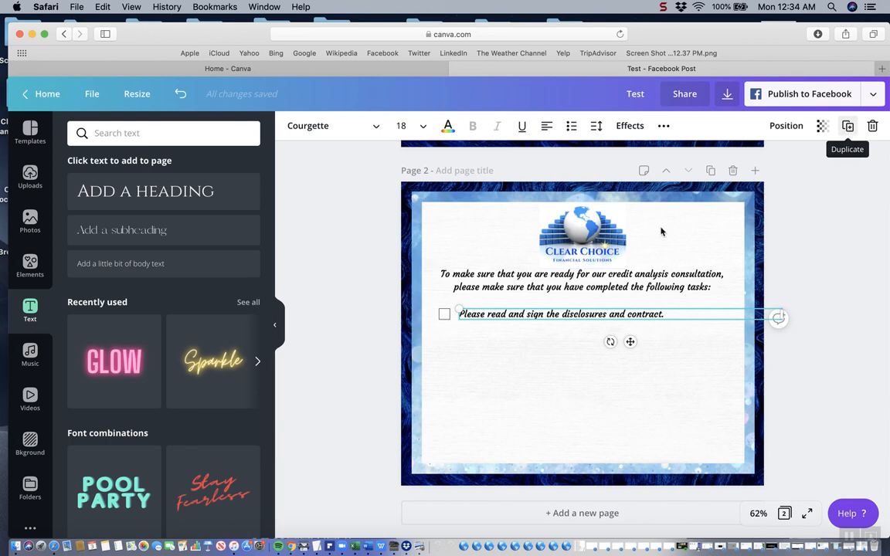
Duplicate the checkbox and place the copy directly below the first one, aligned with its left edge
click(470, 337)
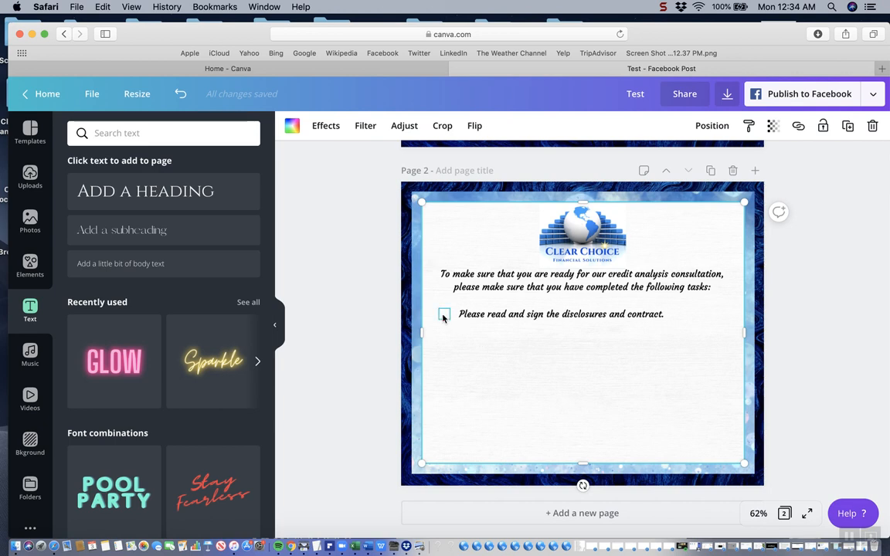
click(444, 315)
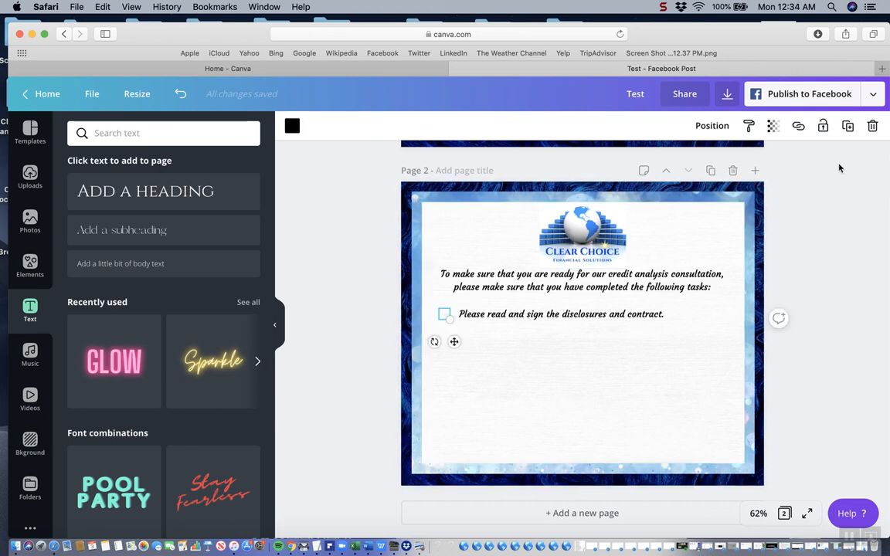
click(847, 127)
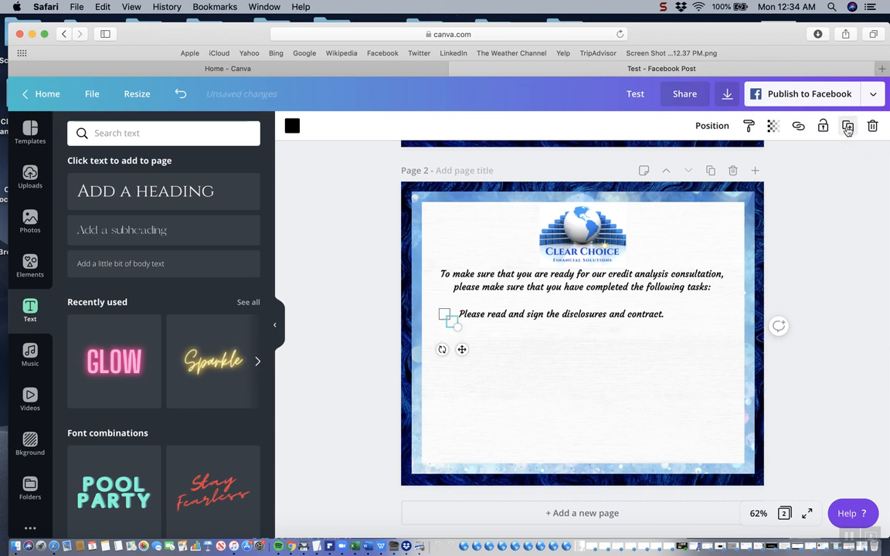
scroll(550, 352, down, 1)
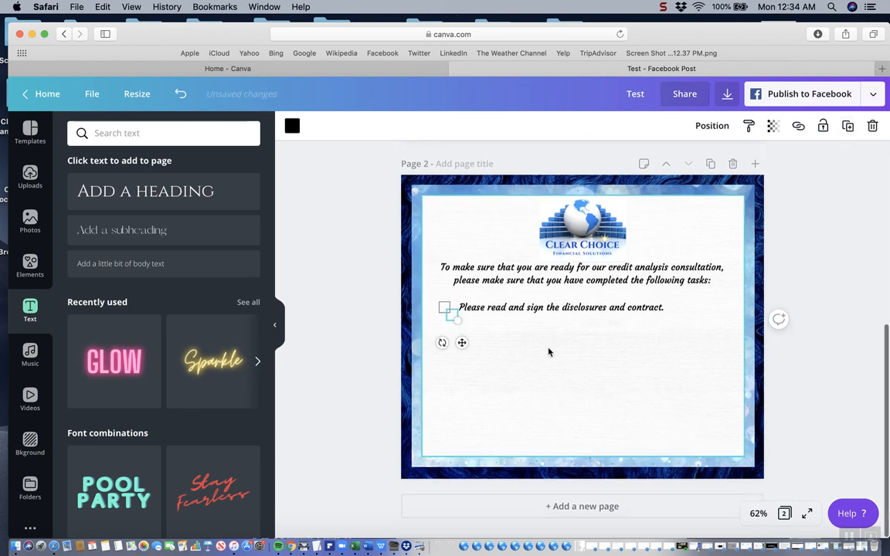
click(477, 328)
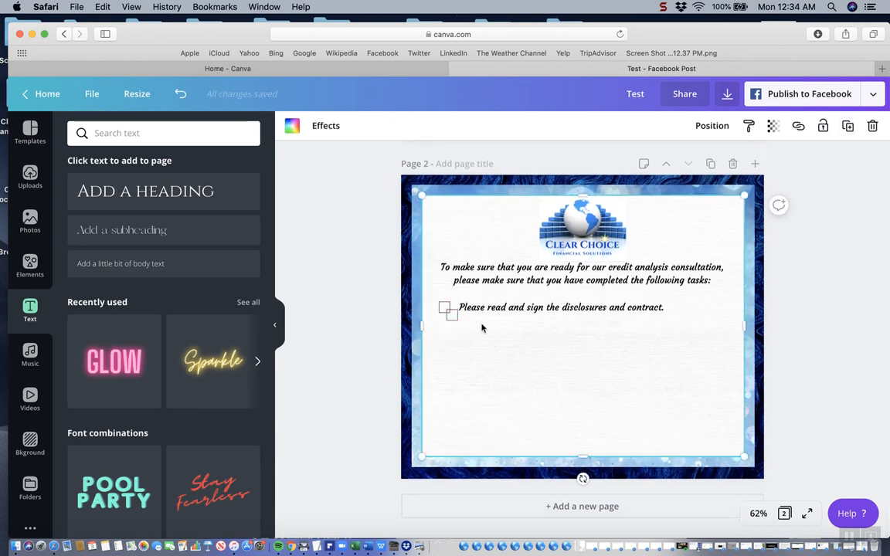
click(454, 317)
drag(454, 317, 447, 325)
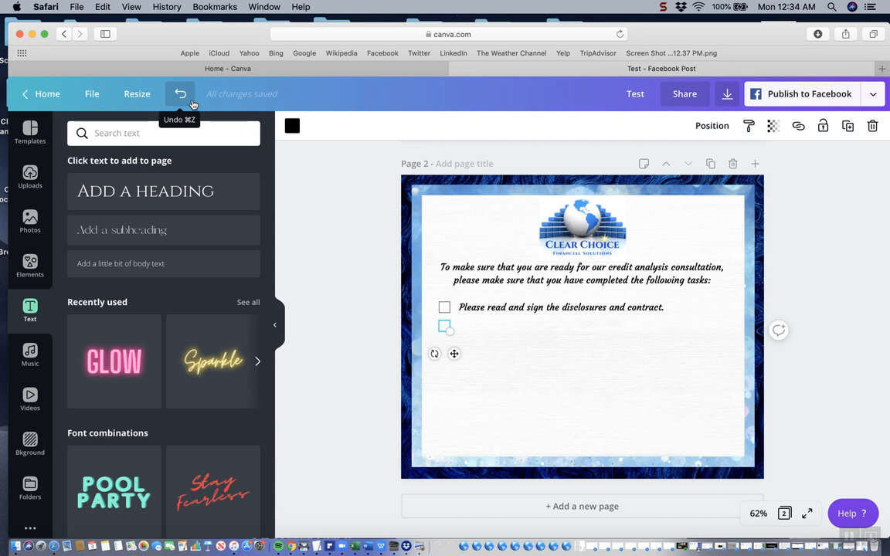
click(499, 332)
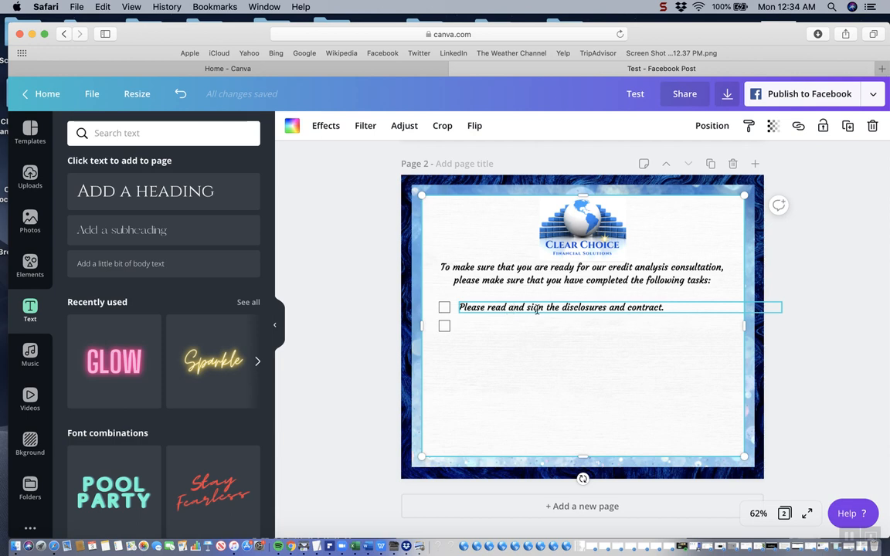
click(847, 127)
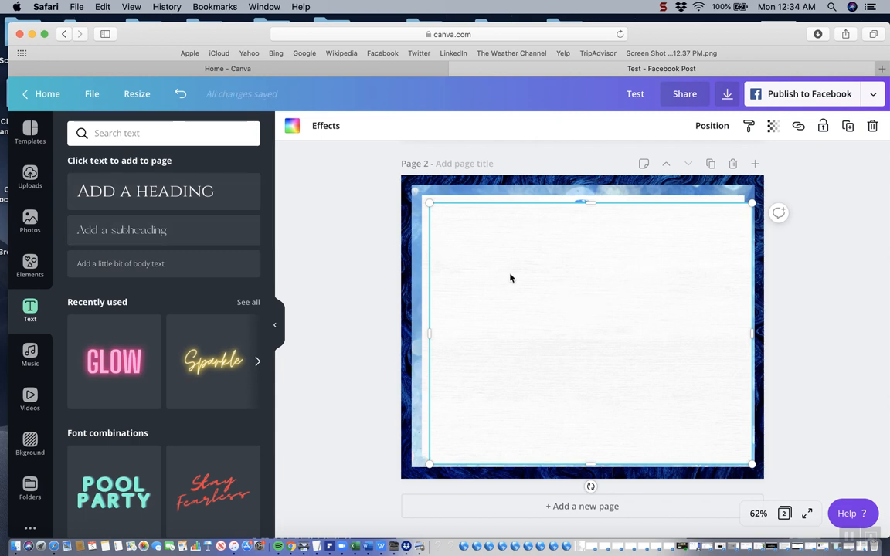
click(180, 93)
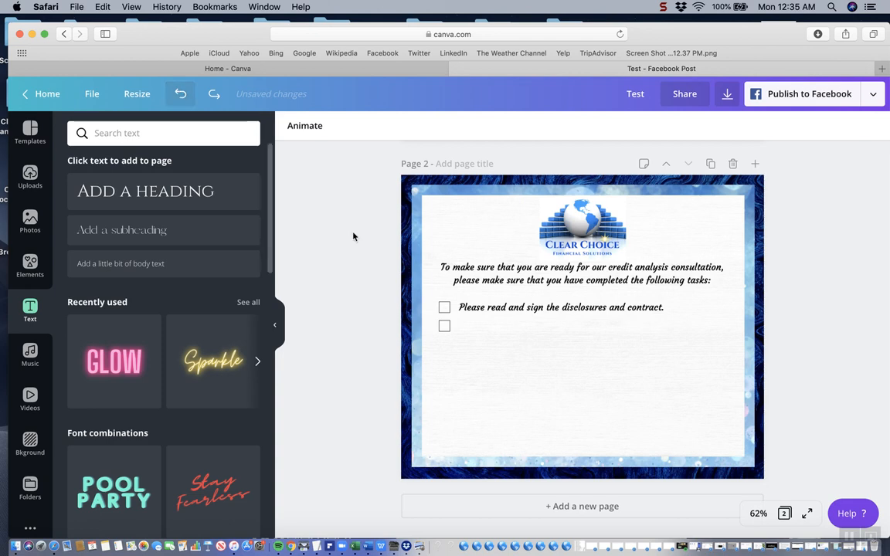
Duplicate the disclosures text and place the copy beside the second checkbox, aligned with the original's left edge
click(461, 309)
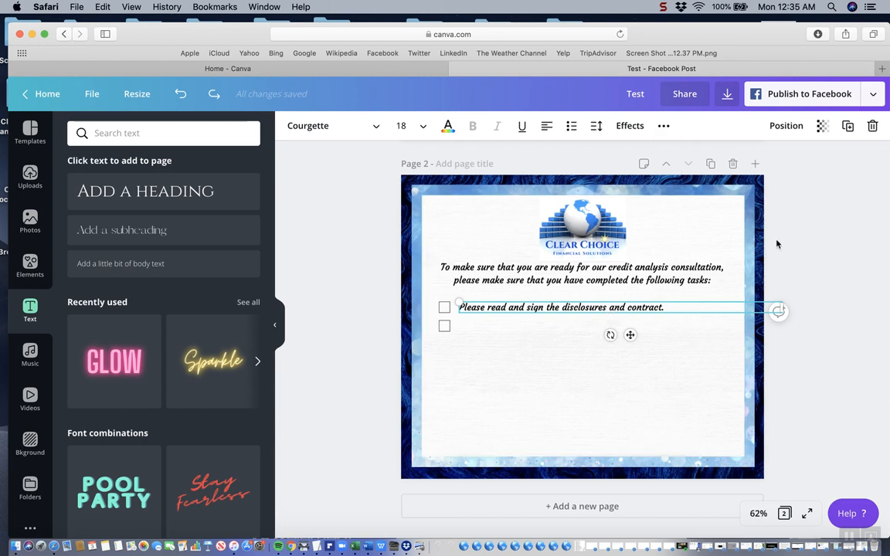
key(super+d)
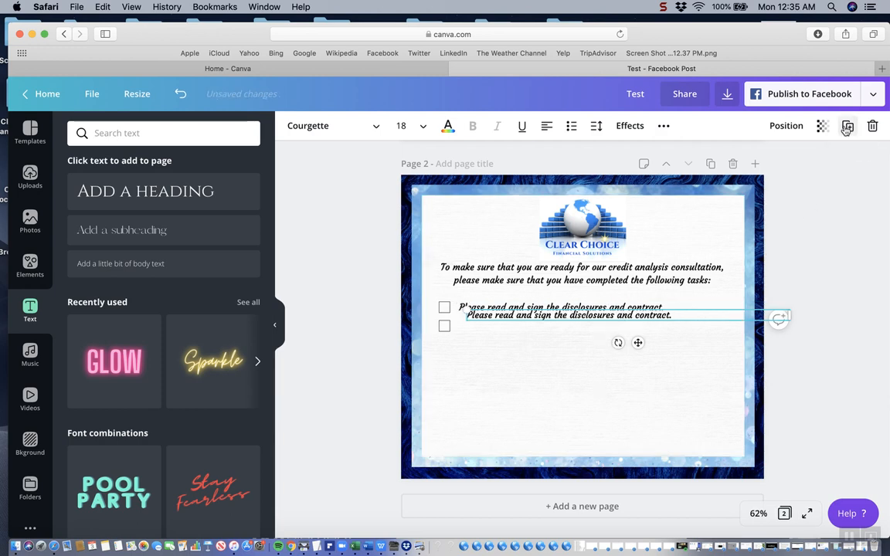
drag(623, 315, 613, 326)
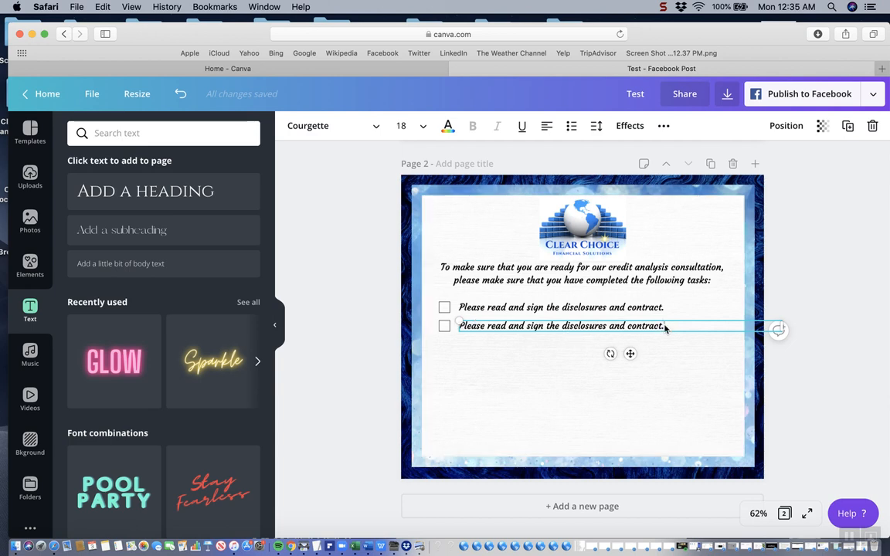
Replace the second task's text with "Enroll in Identity IQ monitoring services, next."
drag(665, 328, 466, 330)
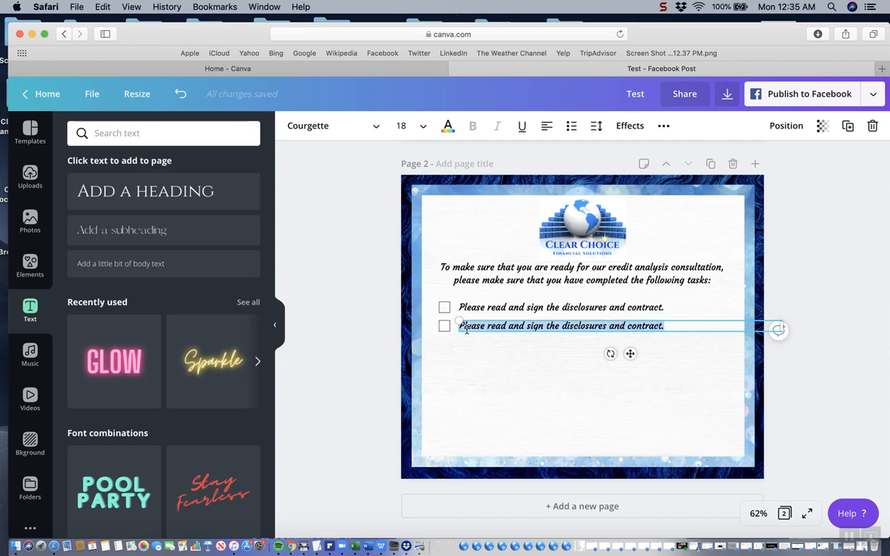
text(Enroll in Identity IQ monitoring)
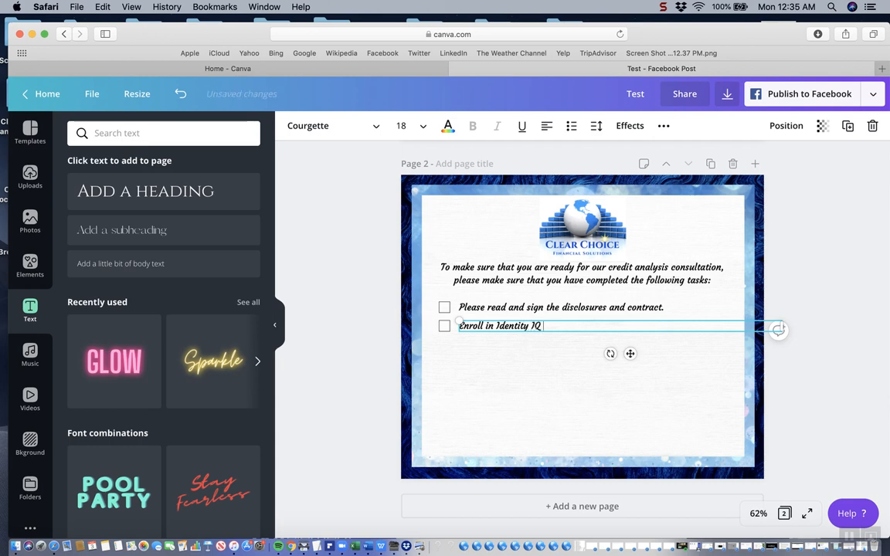
text( services)
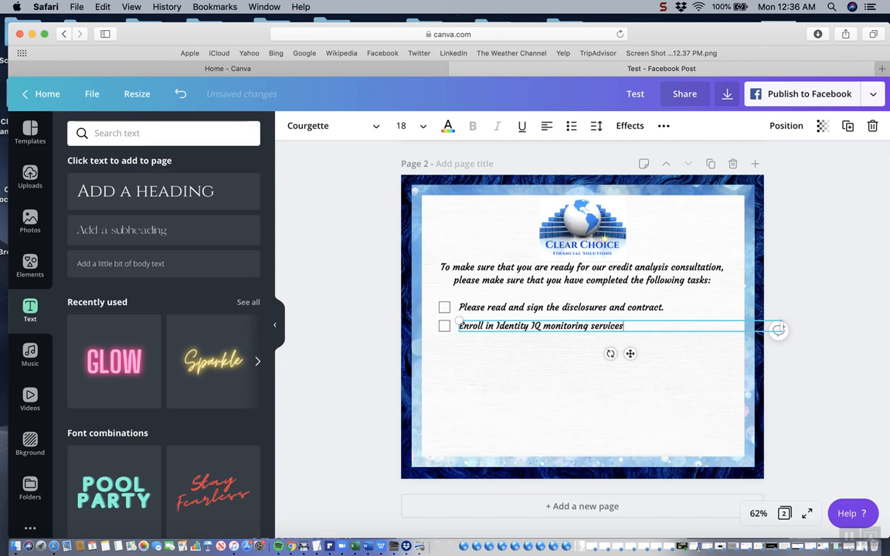
text(, next.)
click(480, 361)
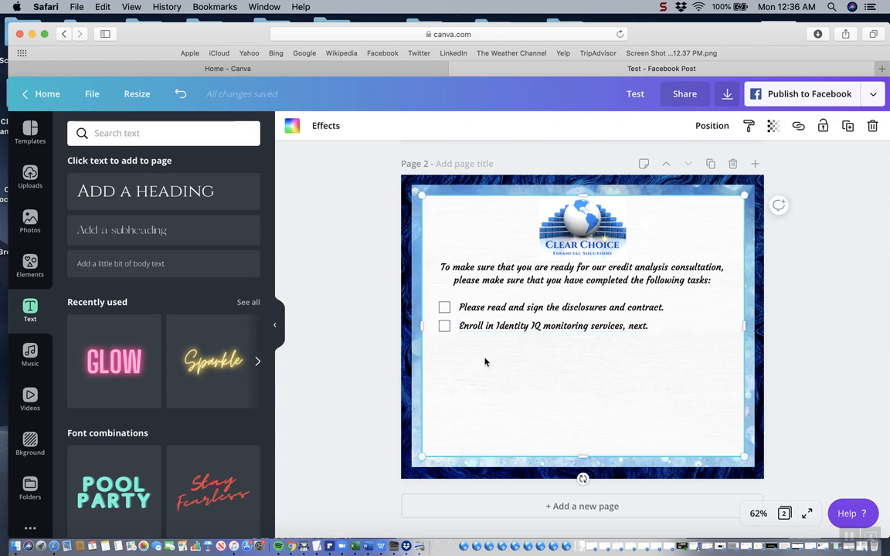
Duplicate the second checkbox and place the copy below it, aligned with the boxes above
click(444, 325)
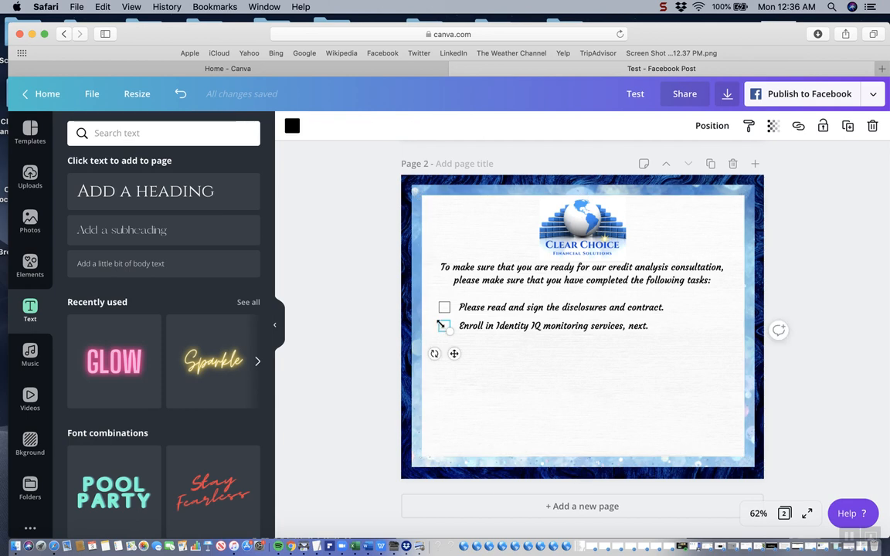
click(849, 126)
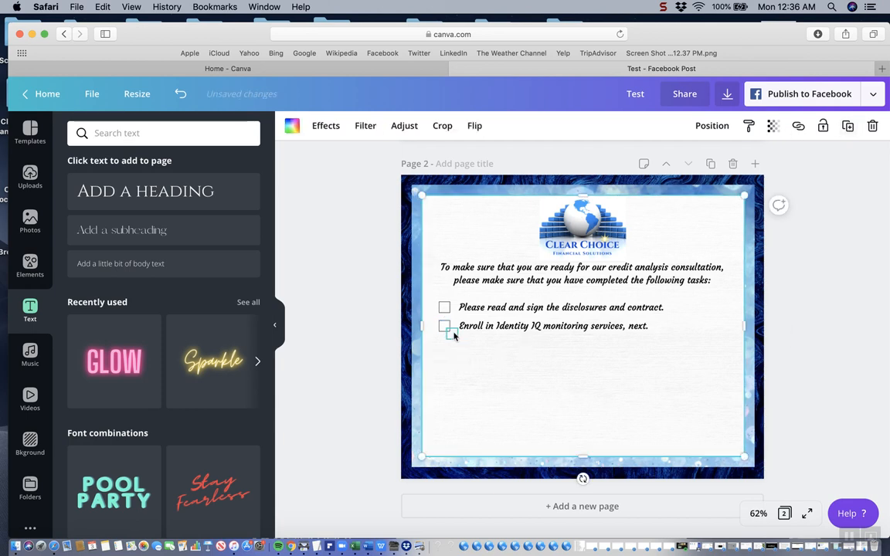
drag(453, 333, 448, 347)
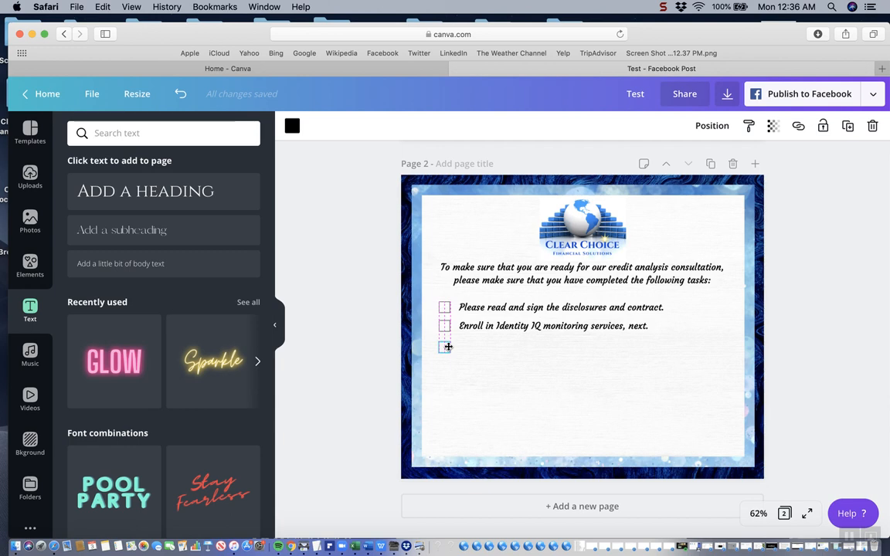
Duplicate the Enroll in Identity IQ text and place the copy beside the third checkbox, aligned with the text above
click(502, 328)
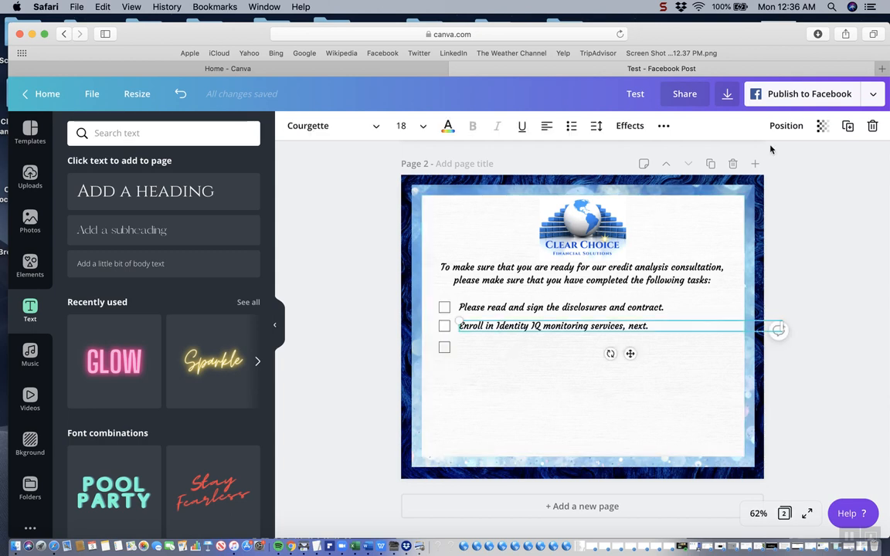
click(849, 126)
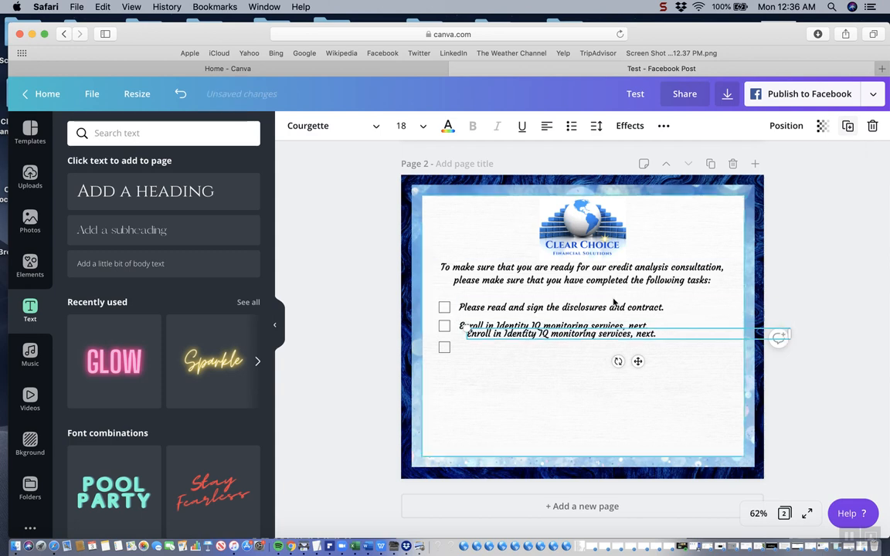
drag(575, 338, 566, 352)
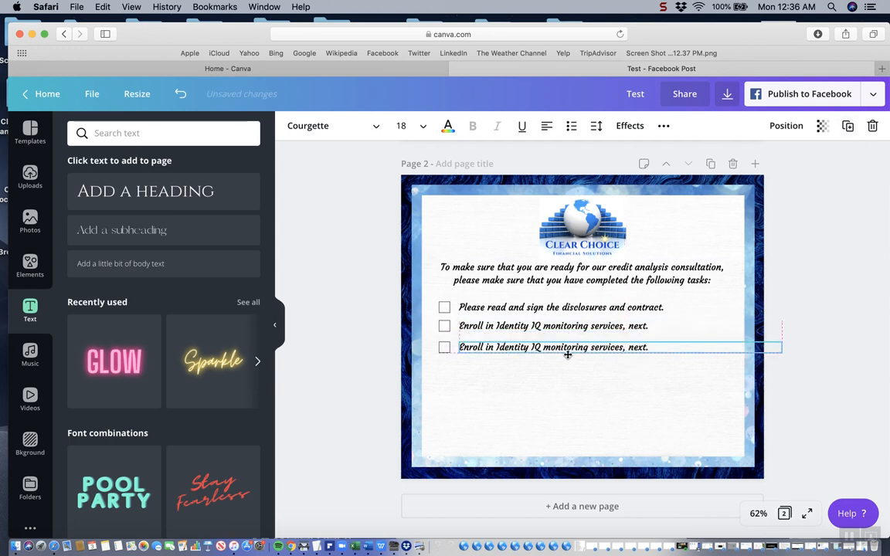
Replace the third task's text with "Upload your username and password into the client portal, along" and start a second line
double_click(654, 347)
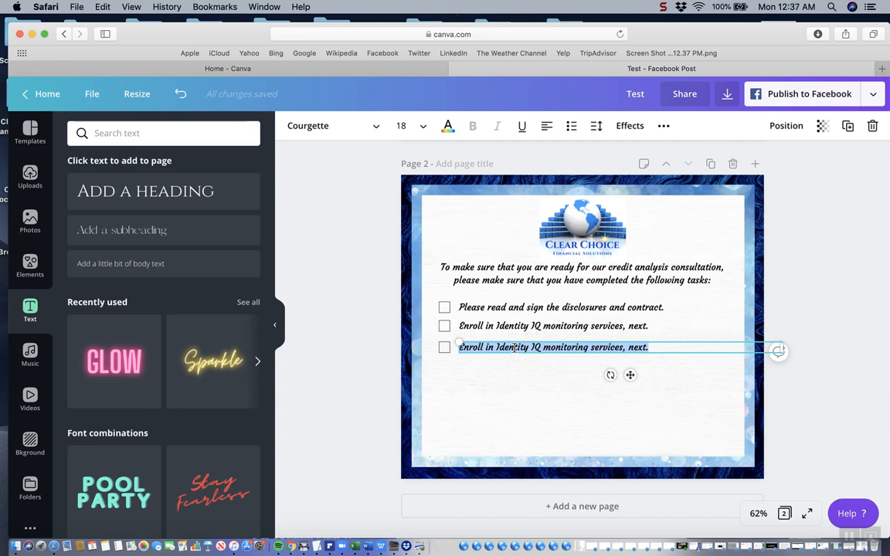
text(Upload )
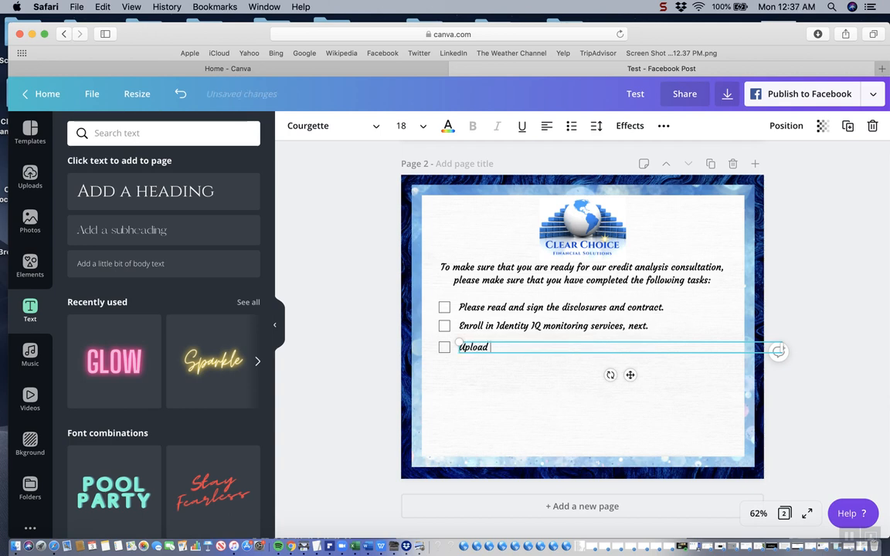
text(your username and )
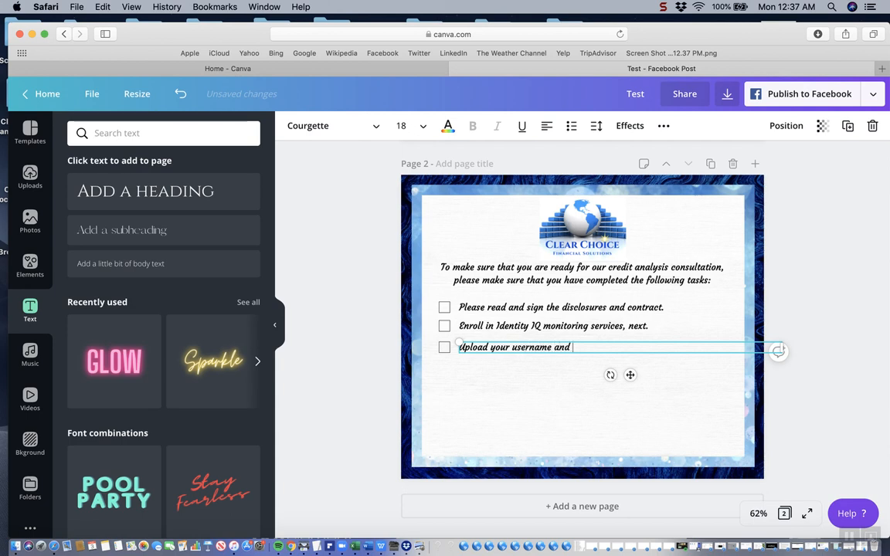
text(password into the clien)
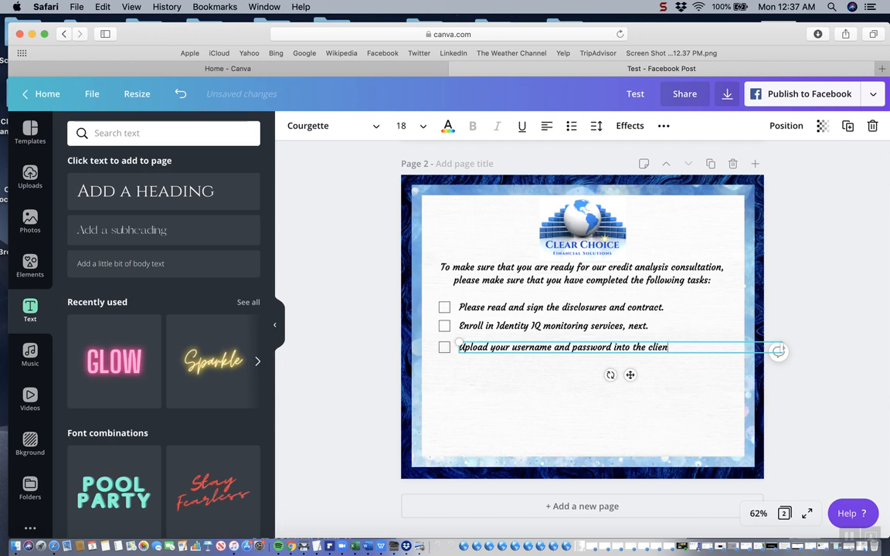
text(t portal, along with y)
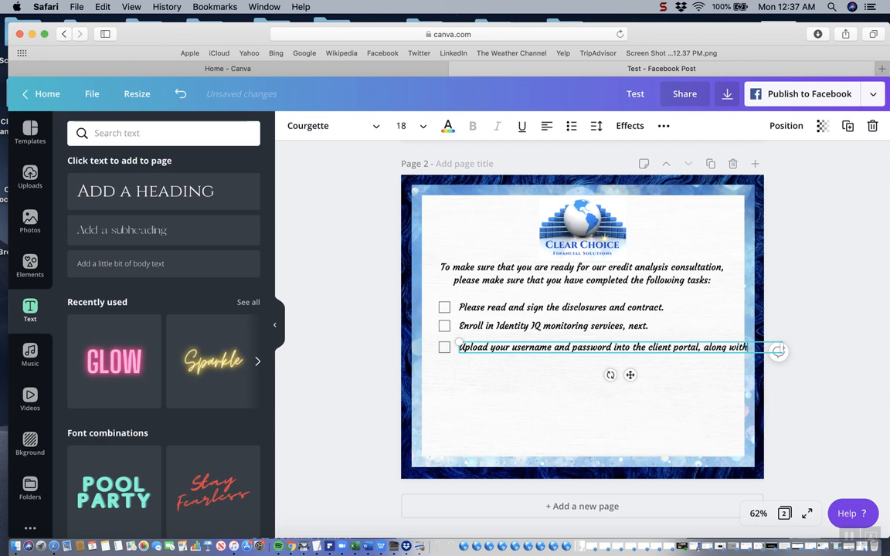
key(BackSpace)
key(BackSpace)
key(BackSpace)
key(BackSpace)
key(BackSpace)
key(Return)
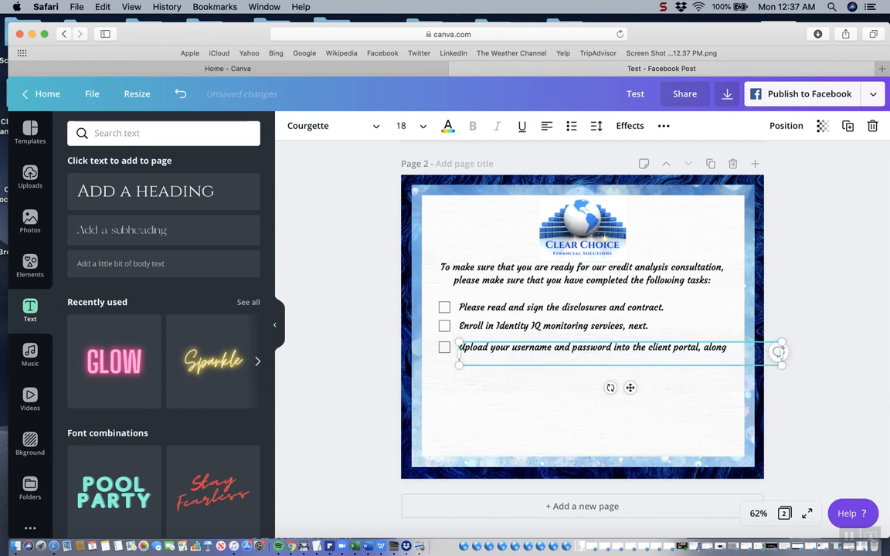
Complete the third task's second line with "with your ID, proof of address and SSN."
text(with your ID, proof of ad)
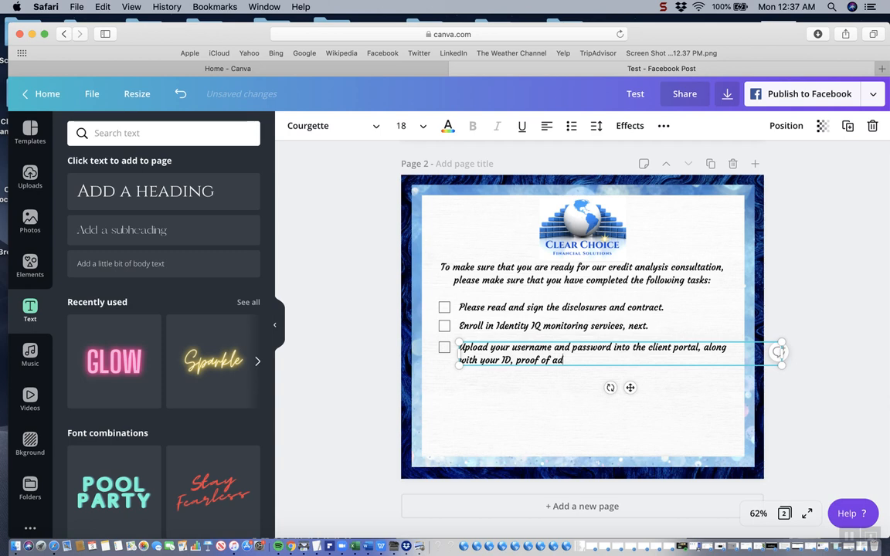
text(dress and SSN.)
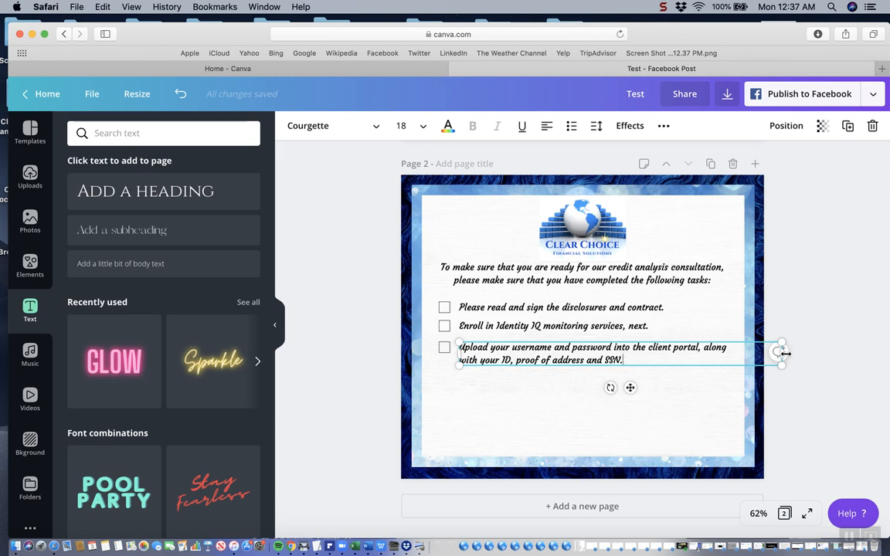
Narrow the third task's text box to end inside the white panel while keeping "along" on its first line
drag(776, 352, 727, 360)
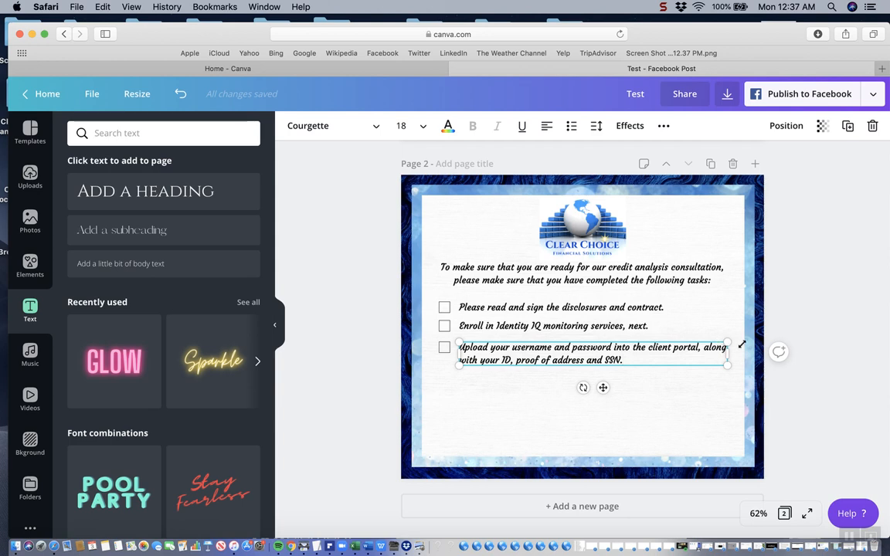
mouse_move(741, 355)
mouse_down()
mouse_move(784, 350)
mouse_move(728, 353)
mouse_up()
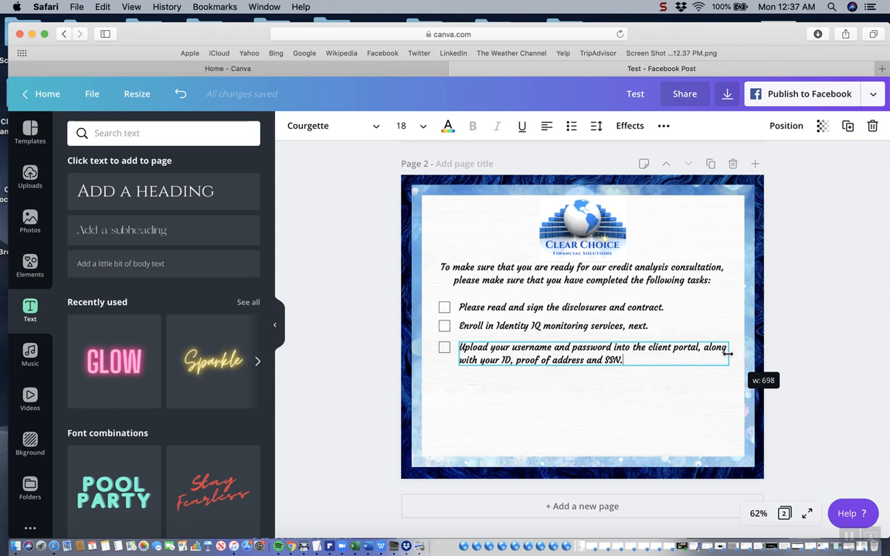
drag(728, 353, 723, 353)
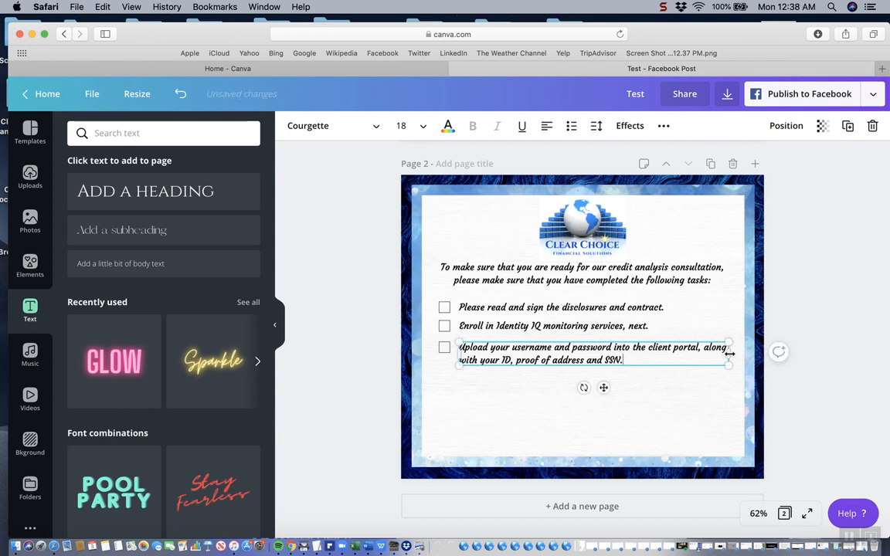
drag(728, 353, 707, 357)
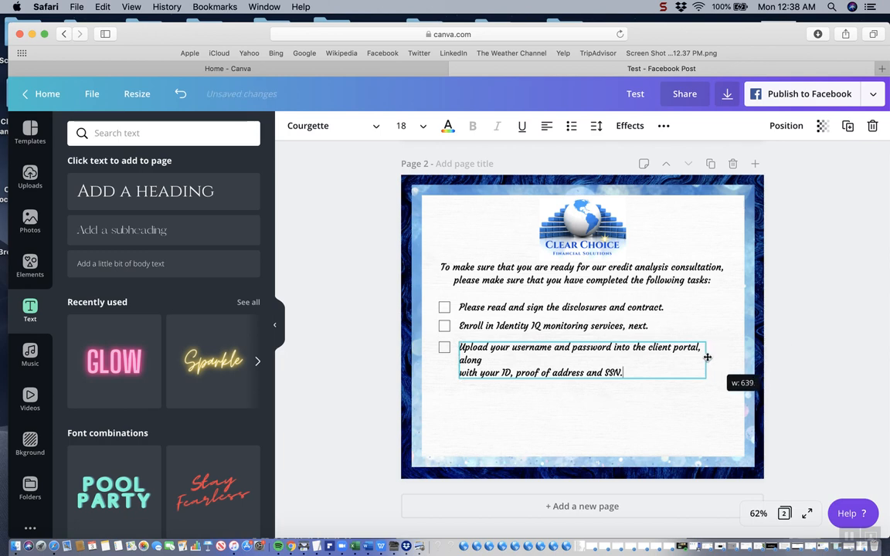
drag(708, 357, 708, 357)
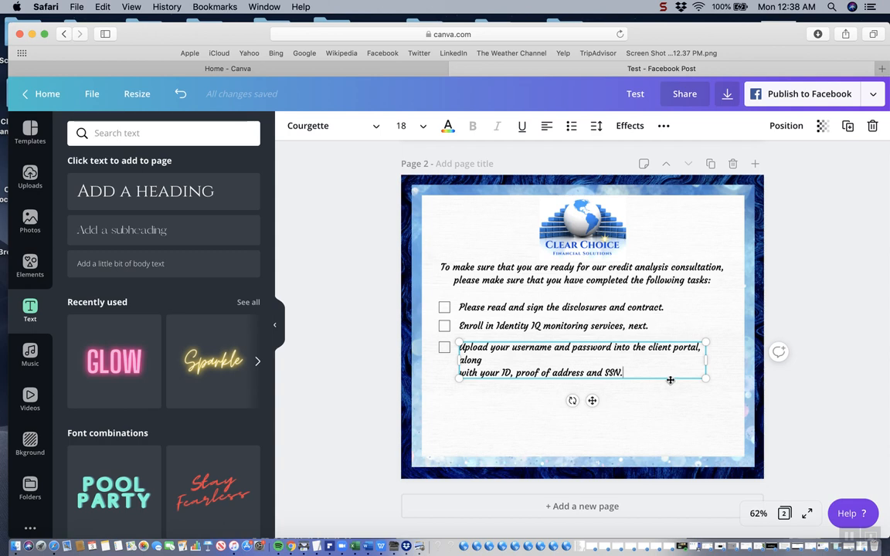
drag(713, 362, 733, 356)
click(680, 407)
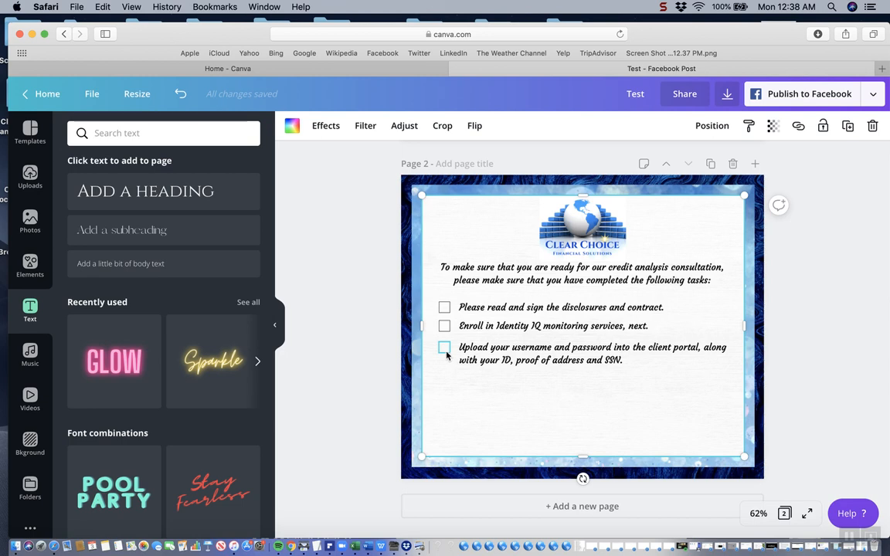
Duplicate the third checkbox and place the copy below the two-line task, aligned with the boxes above
click(446, 352)
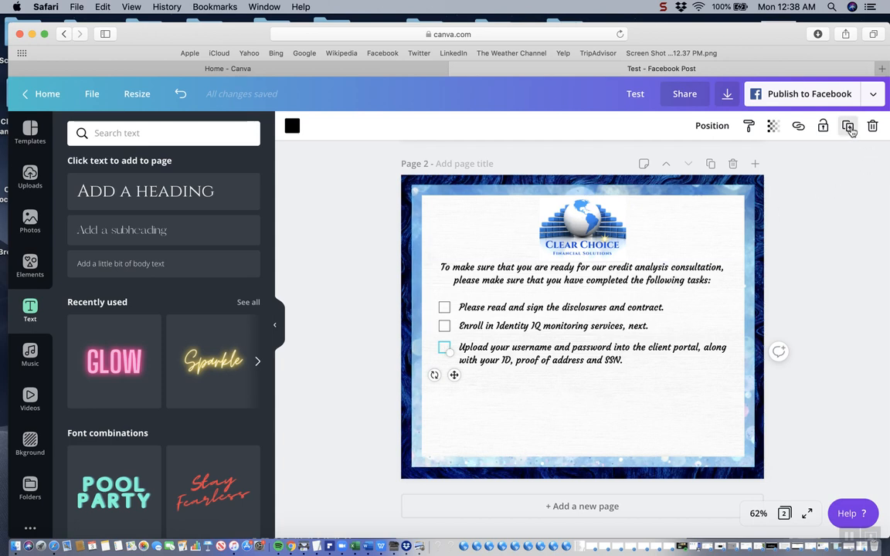
click(849, 127)
click(435, 364)
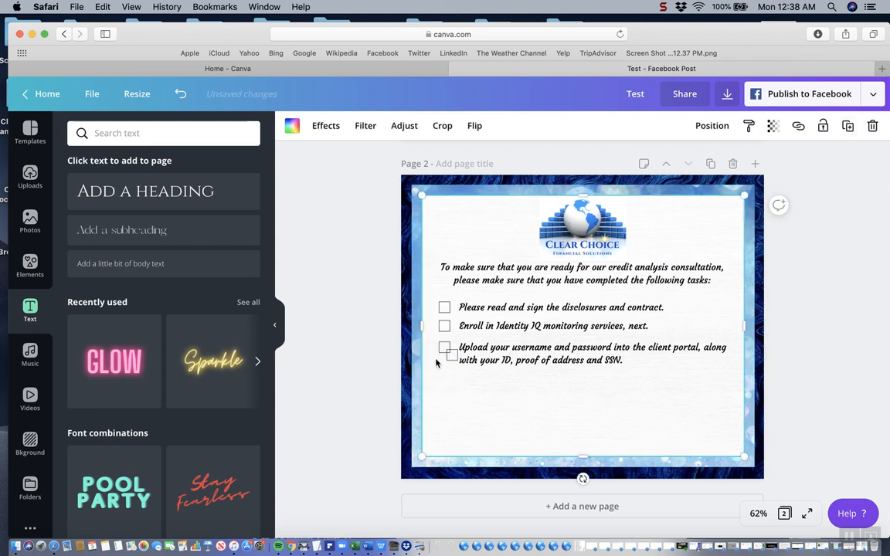
click(452, 355)
drag(452, 355, 448, 379)
click(479, 391)
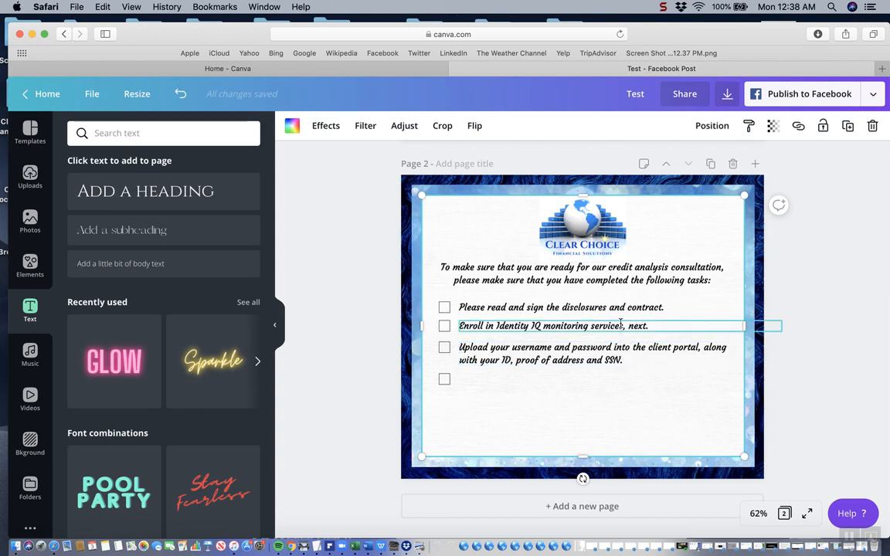
Duplicate the Enroll in Identity IQ text and place the copy beside the fourth checkbox, aligned with the task texts above
click(619, 326)
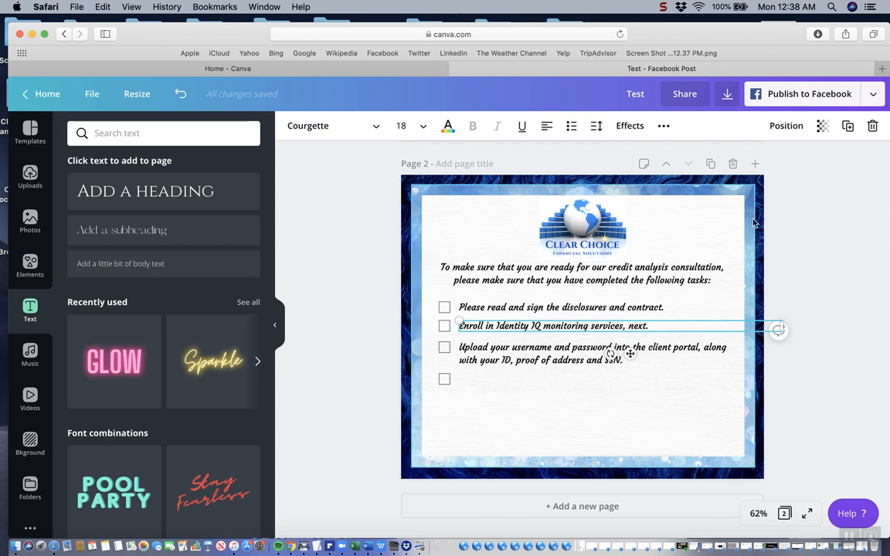
click(848, 126)
drag(599, 335, 591, 381)
Replace the fourth task's text with "Schedule your consultation."
drag(652, 381, 459, 380)
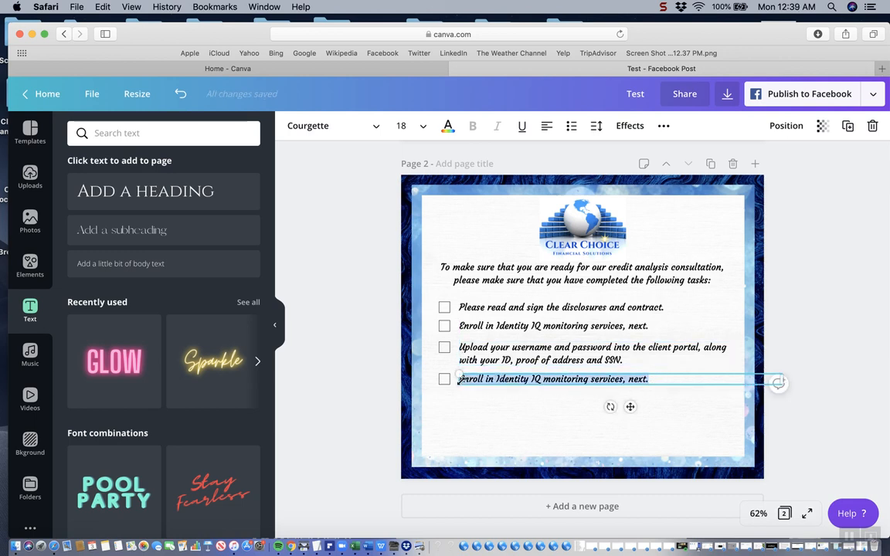
text(Sche)
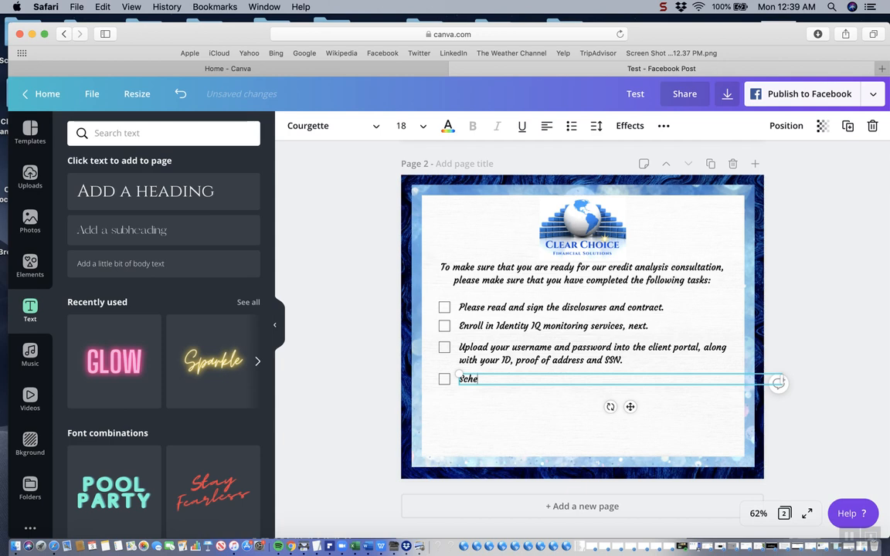
text(dule you're consultation.)
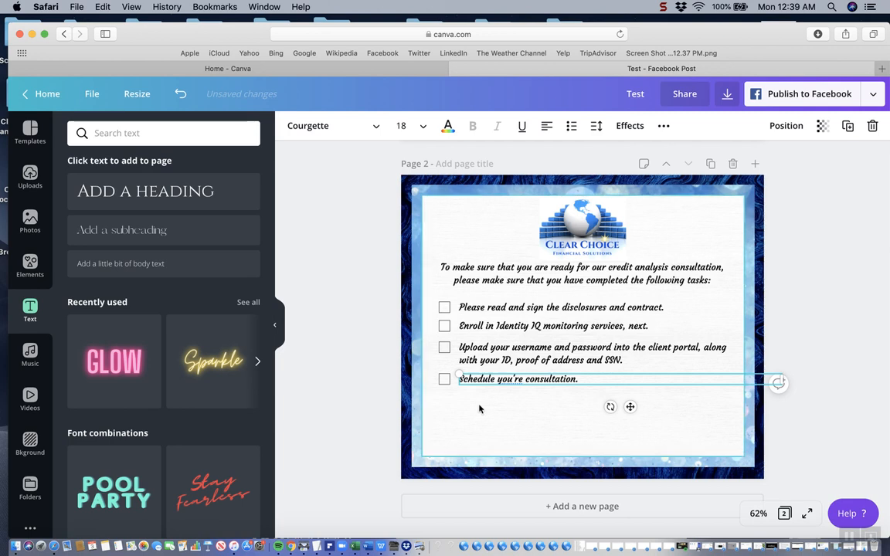
key(BackSpace)
key(BackSpace)
key(BackSpace)
text(r)
click(563, 405)
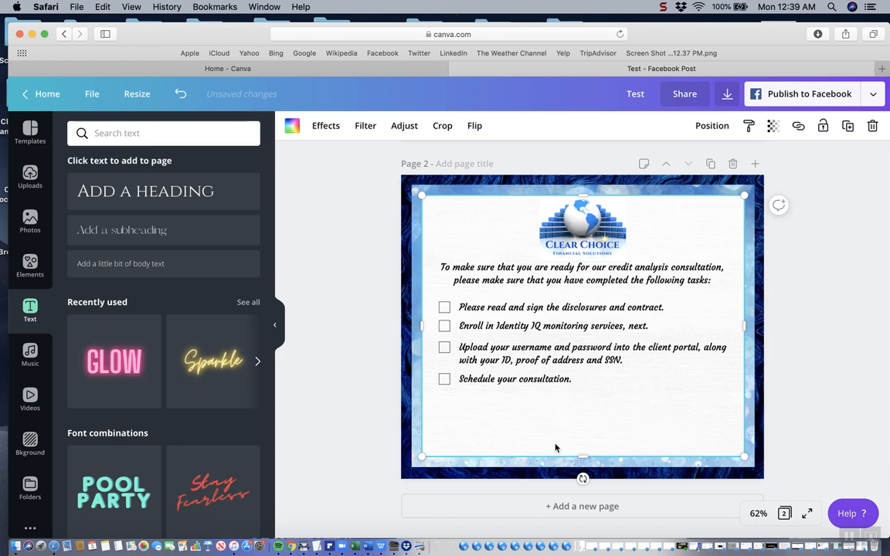
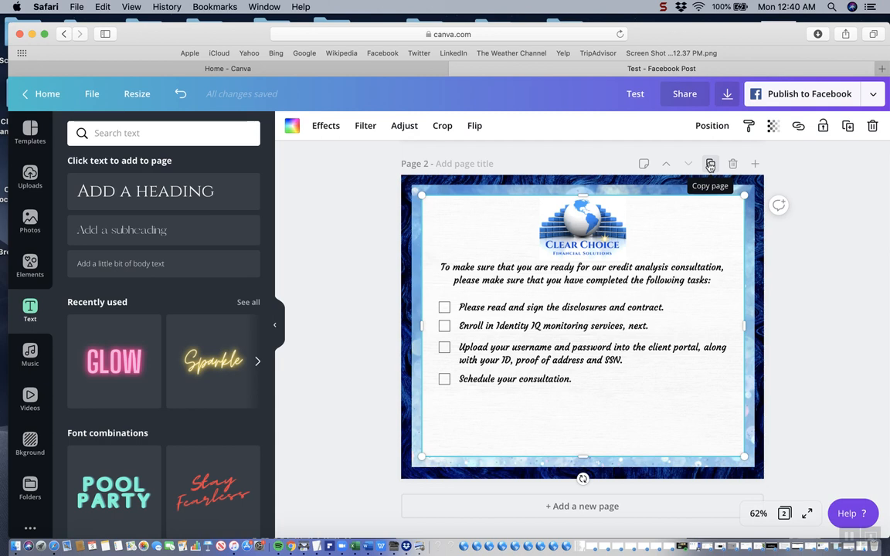
Duplicate page 2 of the design with its complete task list
click(710, 163)
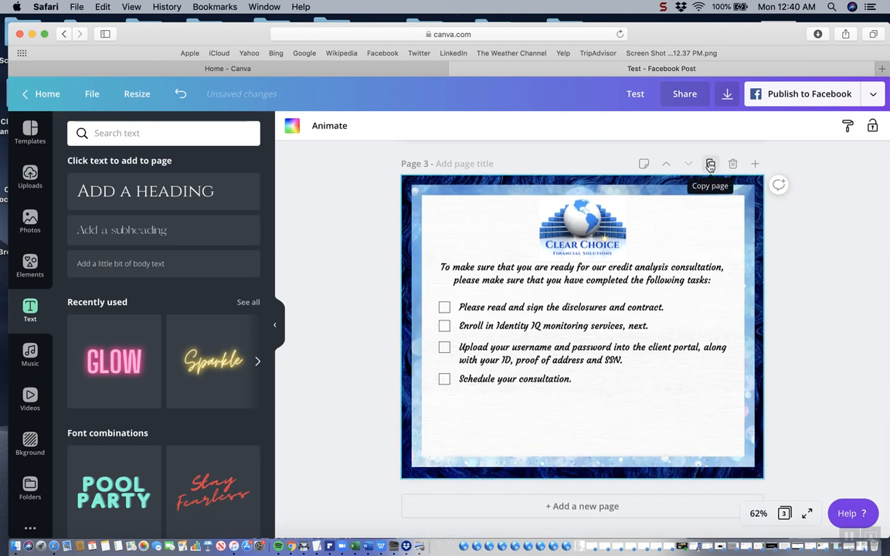
scroll(796, 272, up, 5)
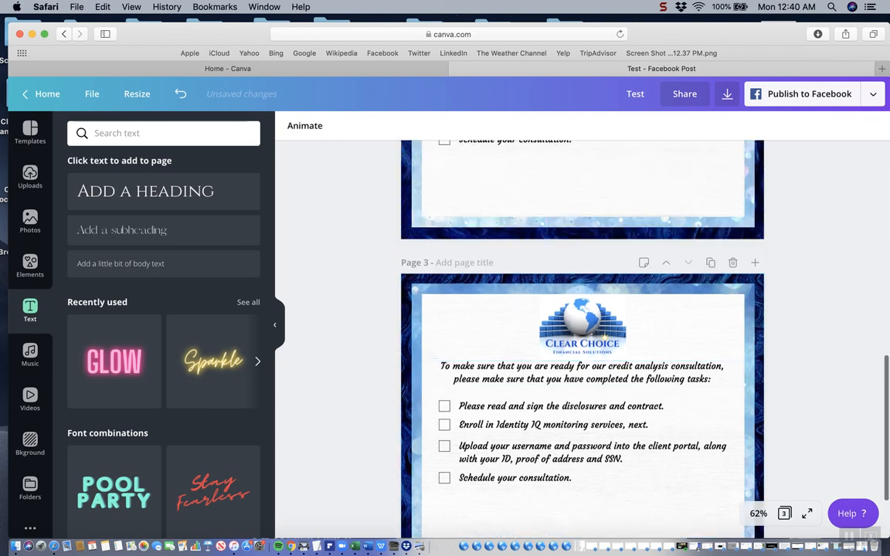
scroll(796, 272, down, 5)
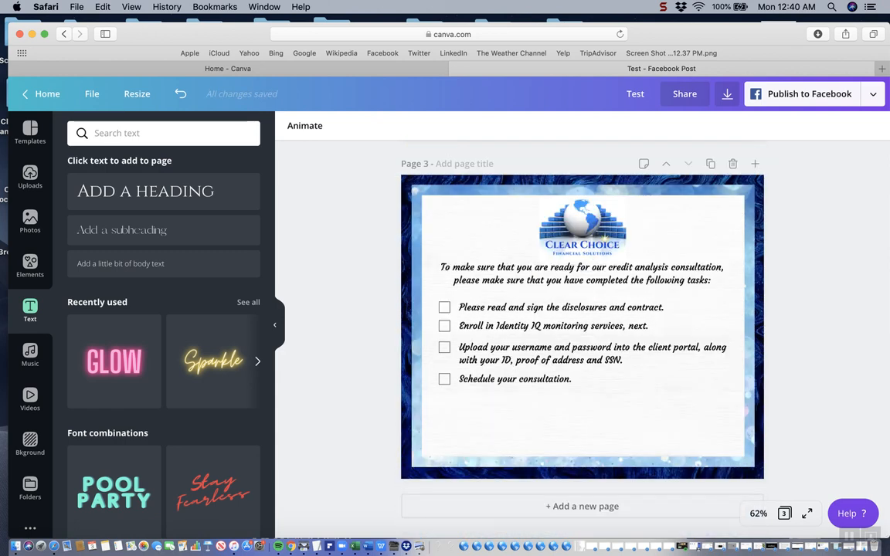
Rotate the first and second checkboxes on page 3 into diamonds, each turned 45°
click(445, 309)
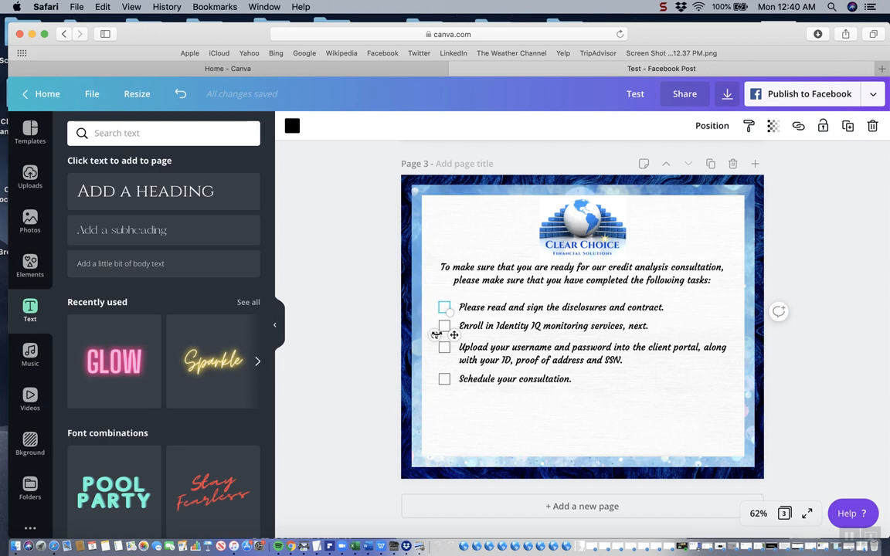
drag(434, 334, 420, 317)
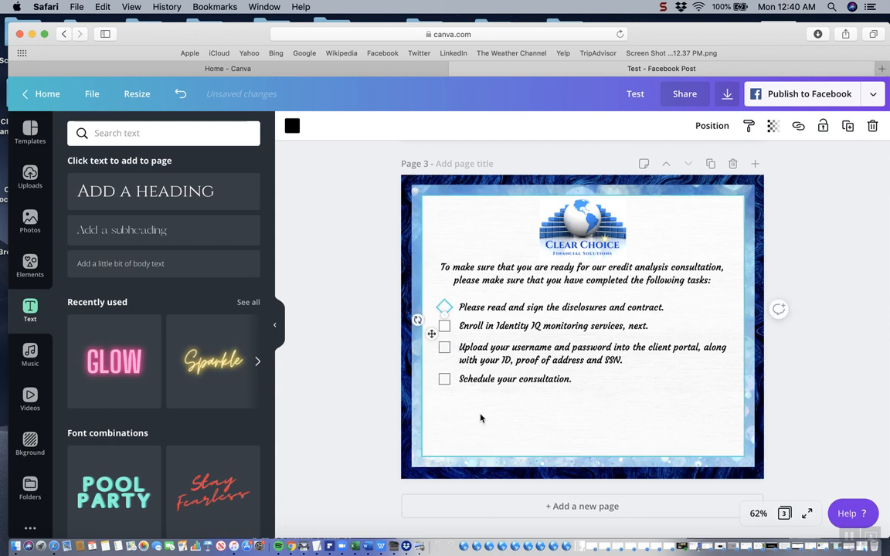
click(436, 378)
click(444, 326)
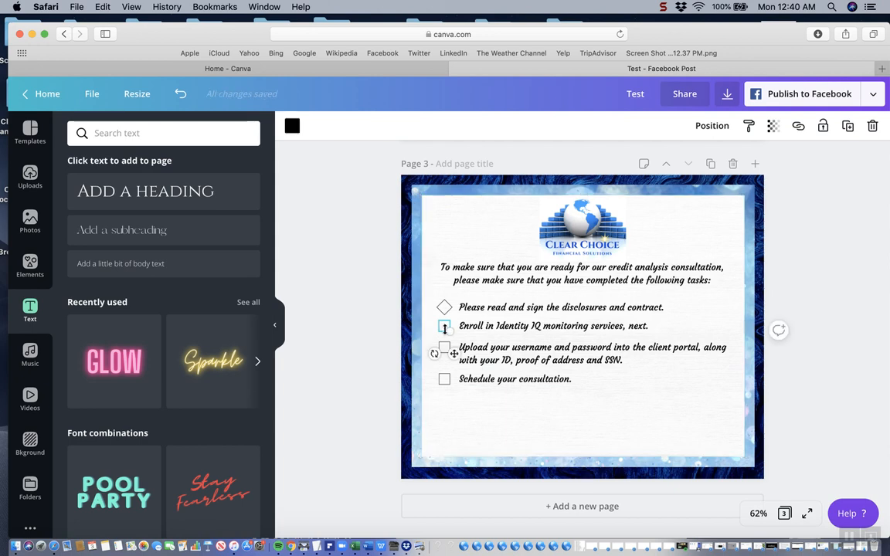
drag(434, 353, 417, 342)
click(480, 423)
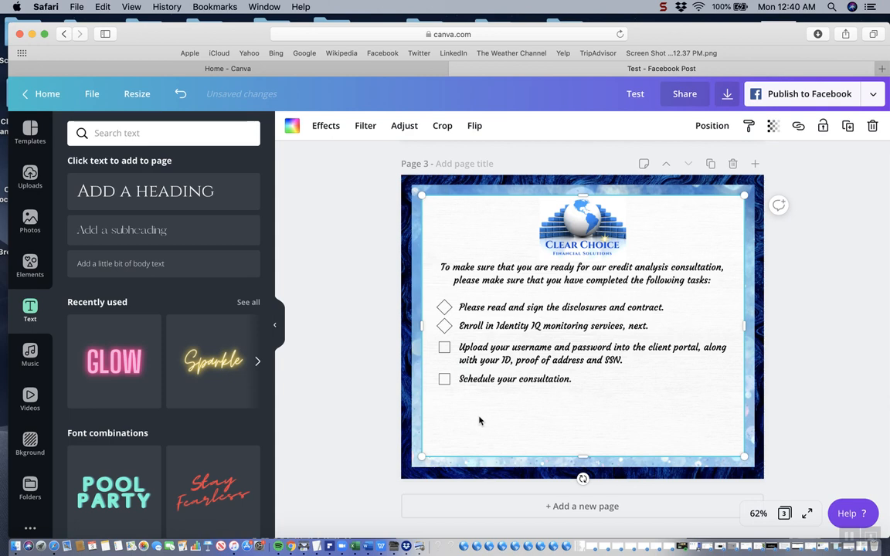
Rotate the third and fourth checkboxes on page 3 by 45° to match the diamonds above
click(445, 353)
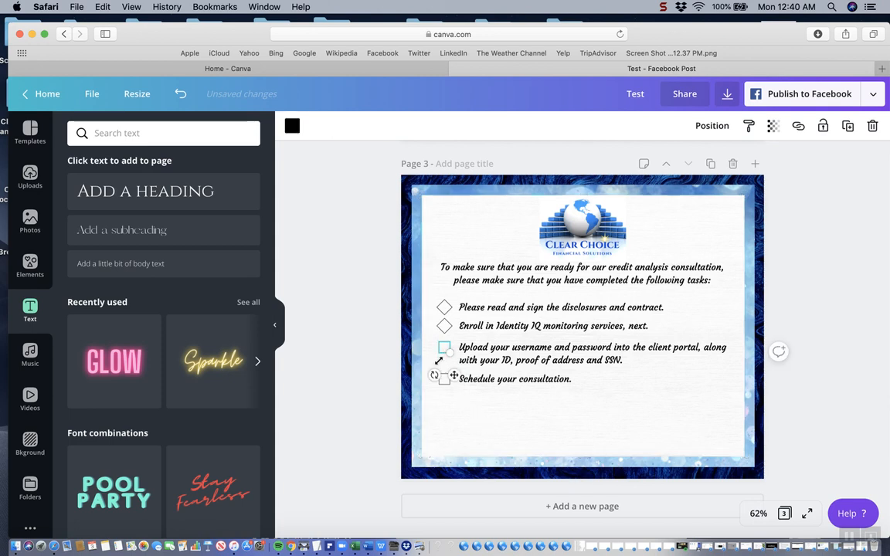
drag(435, 376, 417, 363)
click(464, 401)
click(444, 380)
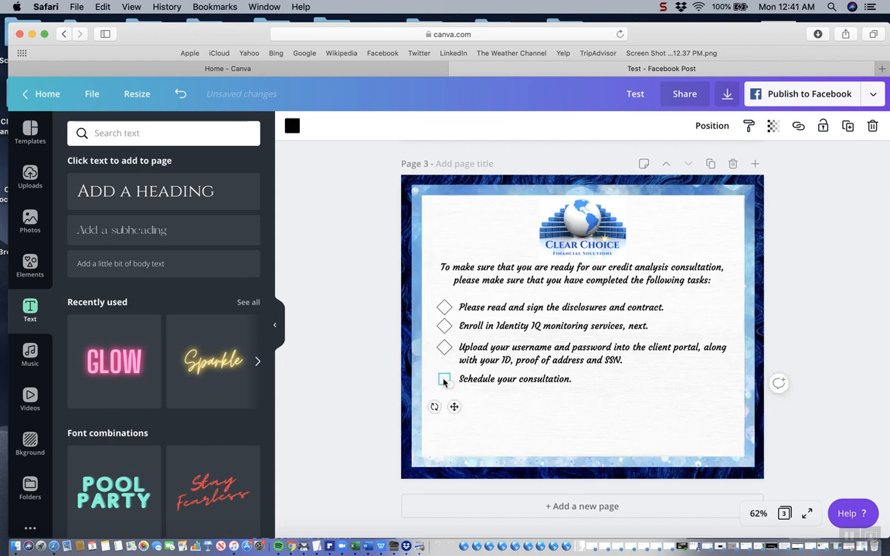
drag(425, 405, 423, 396)
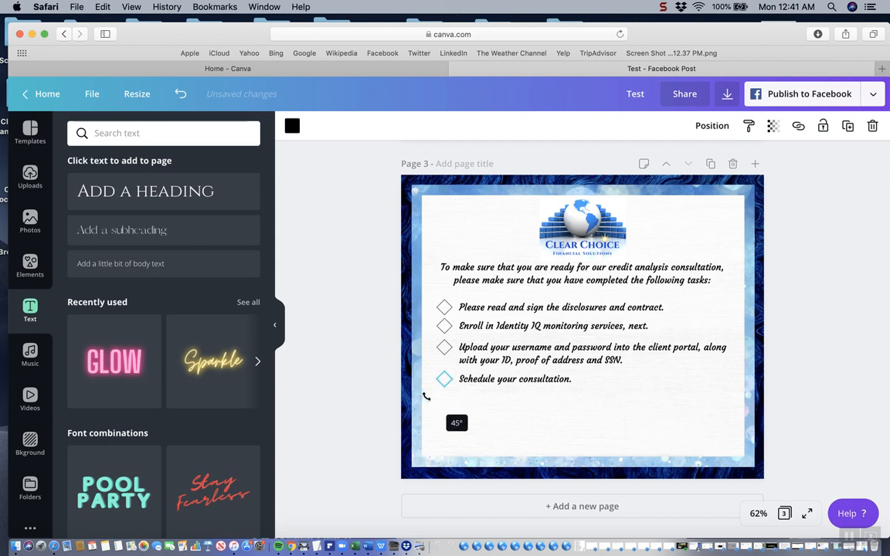
click(536, 407)
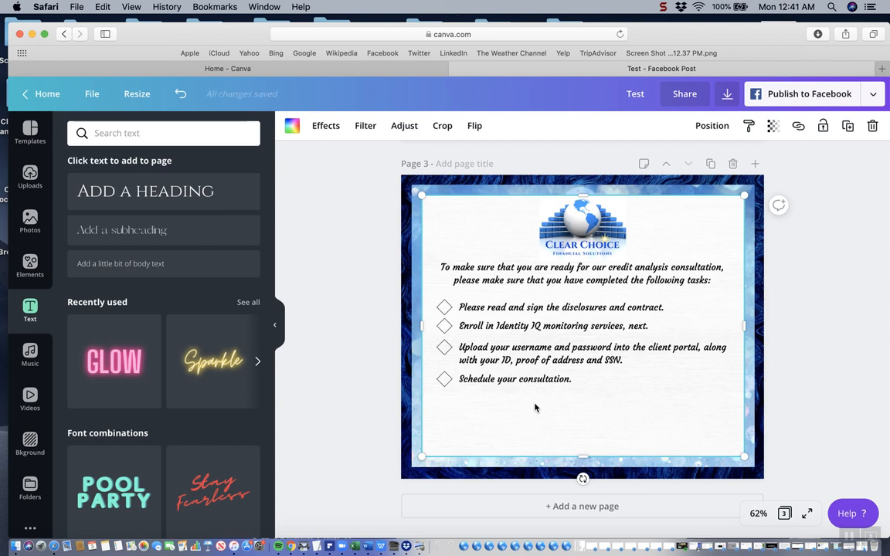
Duplicate page 3 and delete the diamonds beside the first three tasks on the copy
click(711, 167)
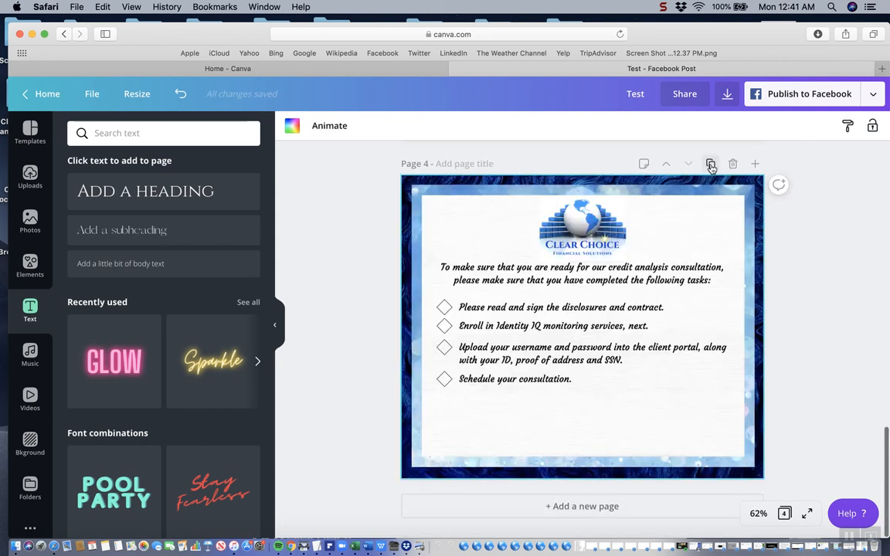
click(443, 308)
key(Delete)
click(444, 326)
key(Delete)
click(443, 347)
key(Delete)
Undo the accidental deletion of the white panel's image and delete the diamond beside "Schedule your consultation."
click(441, 387)
key(Delete)
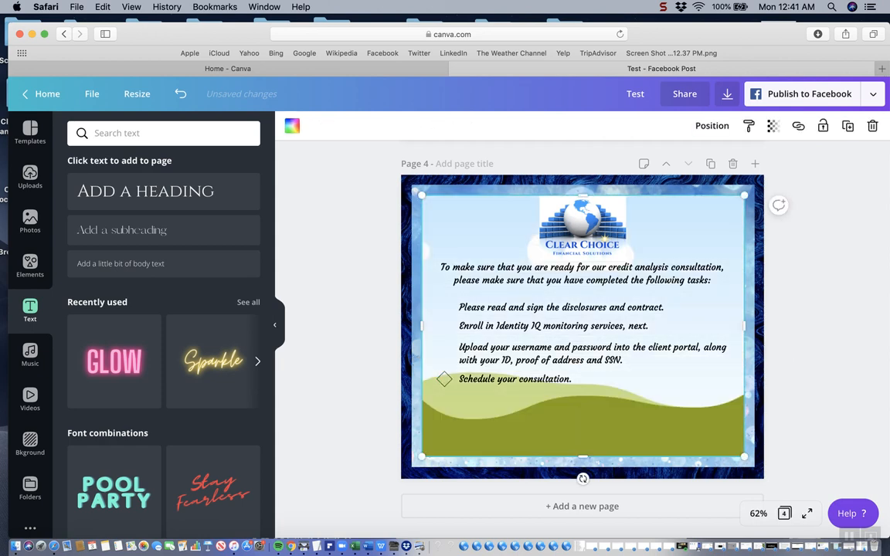
click(180, 93)
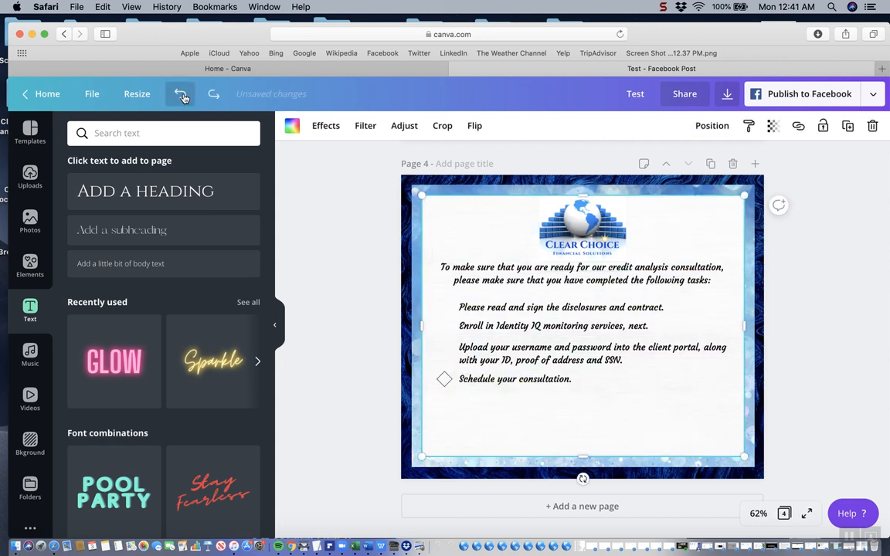
click(445, 379)
key(Delete)
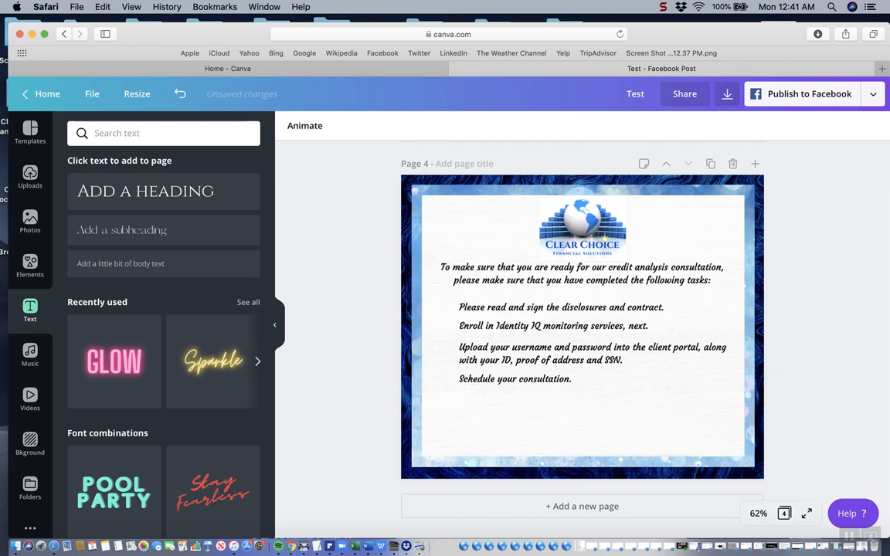
Add a circle outline shape to page 4, shrink it to checkbox size and place it beside the first task
click(23, 268)
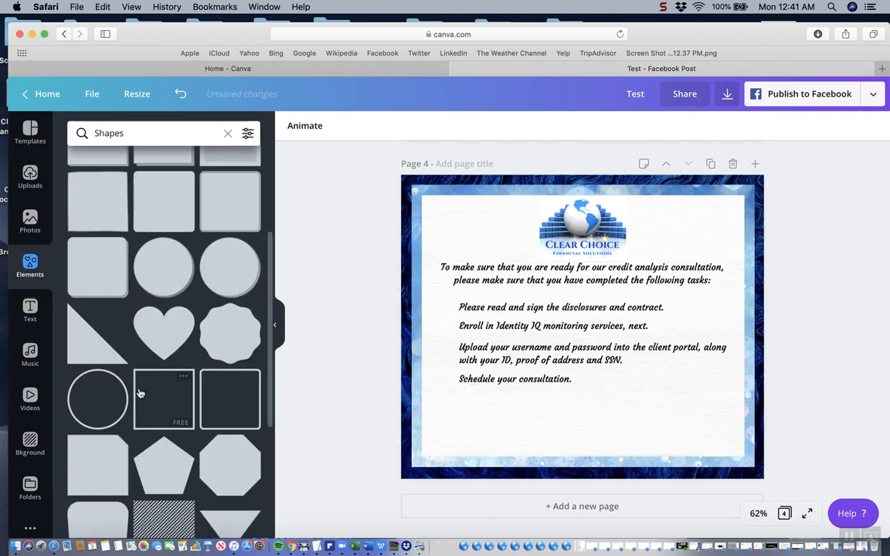
click(98, 400)
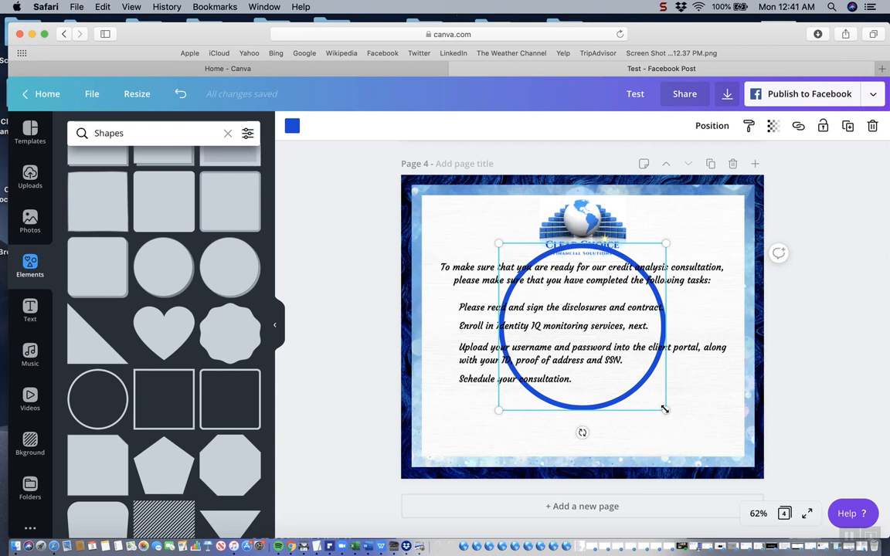
drag(666, 410, 614, 355)
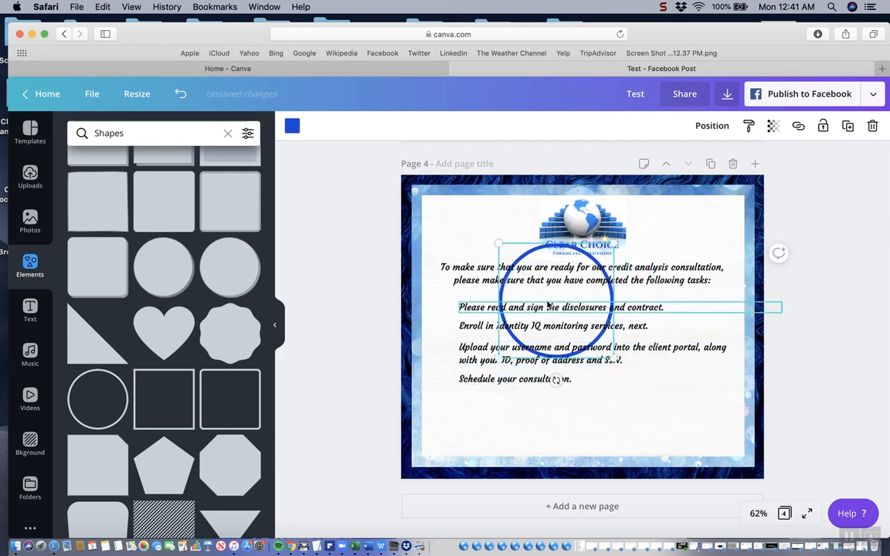
drag(508, 249, 440, 357)
drag(546, 468, 444, 306)
click(474, 417)
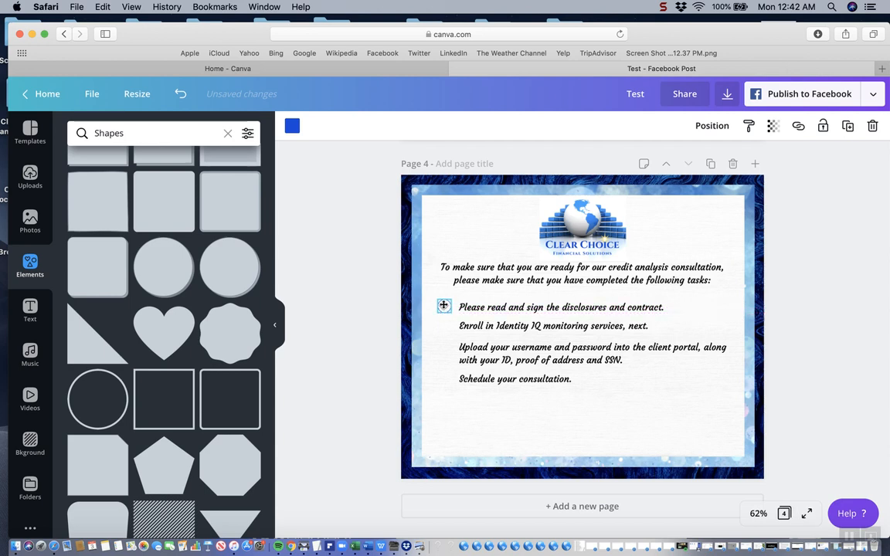
click(456, 363)
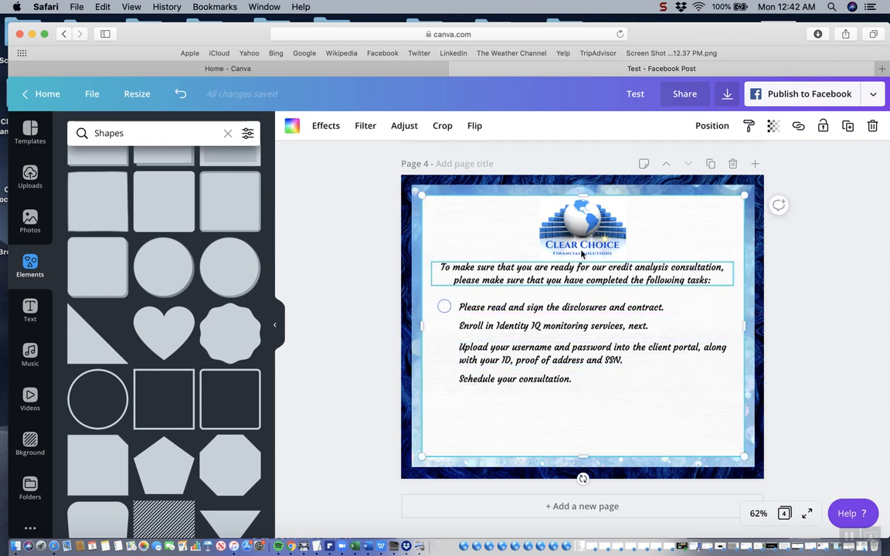
click(848, 127)
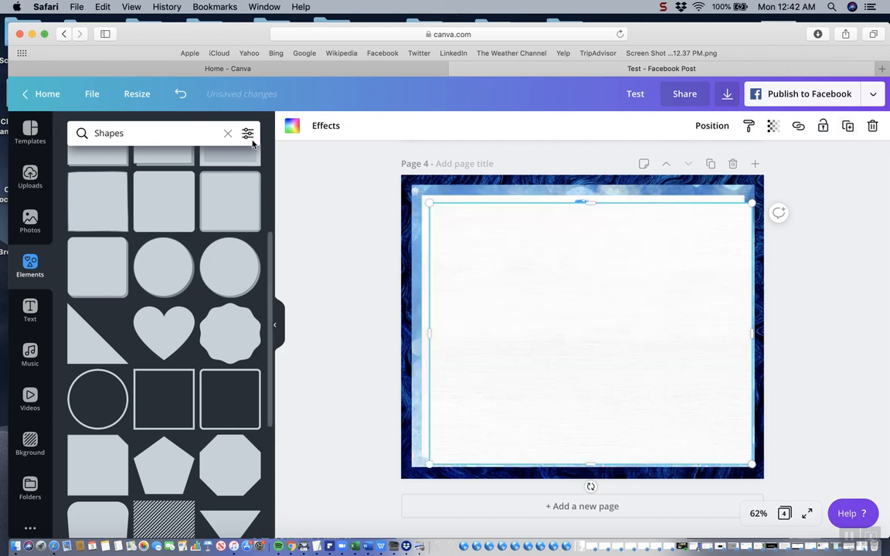
click(180, 94)
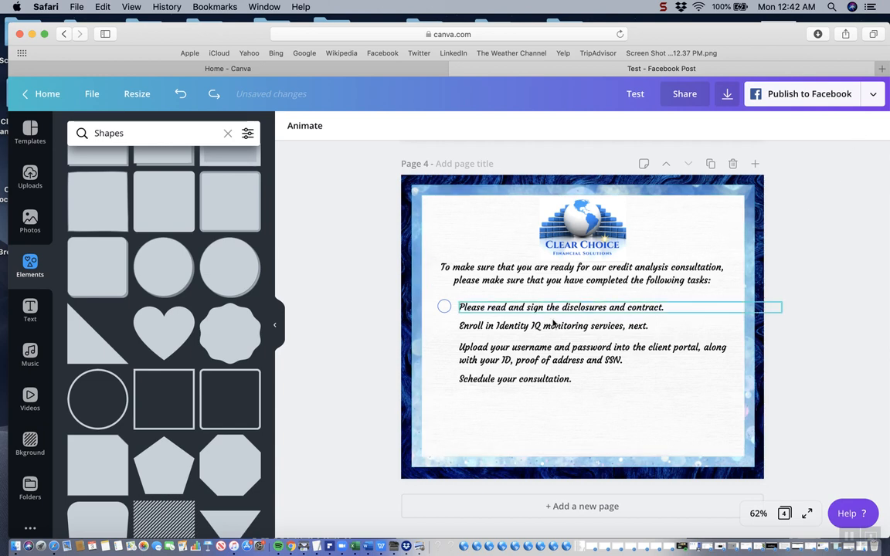
Duplicate the first circle and place the copy beside the Enroll in Identity IQ task, aligned below the original
click(446, 311)
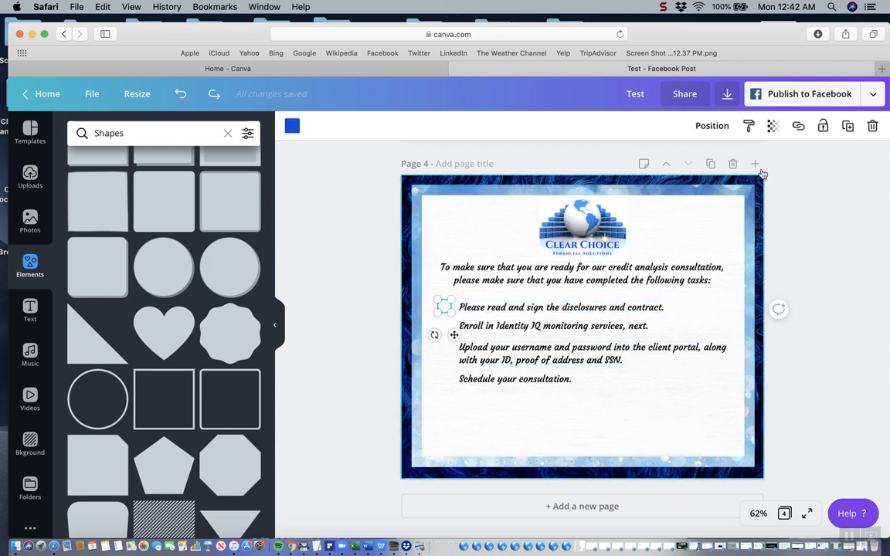
click(848, 126)
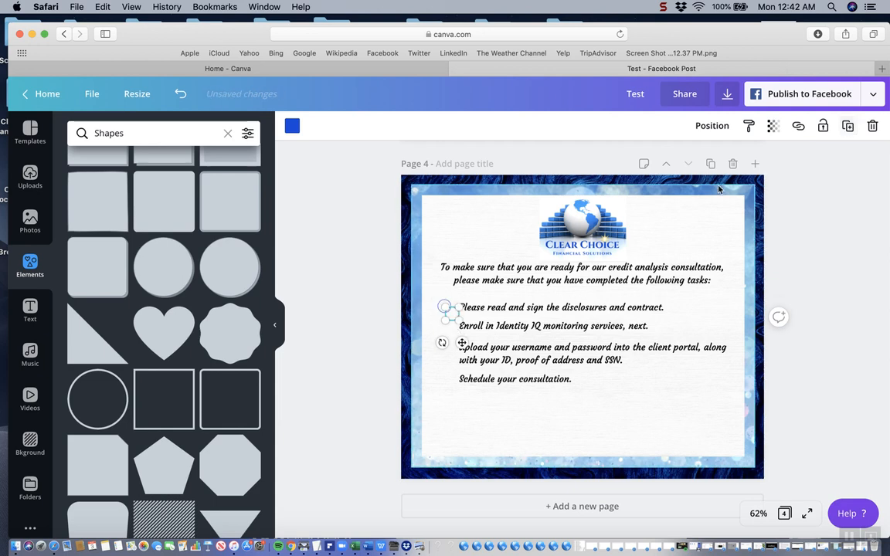
drag(452, 313, 445, 325)
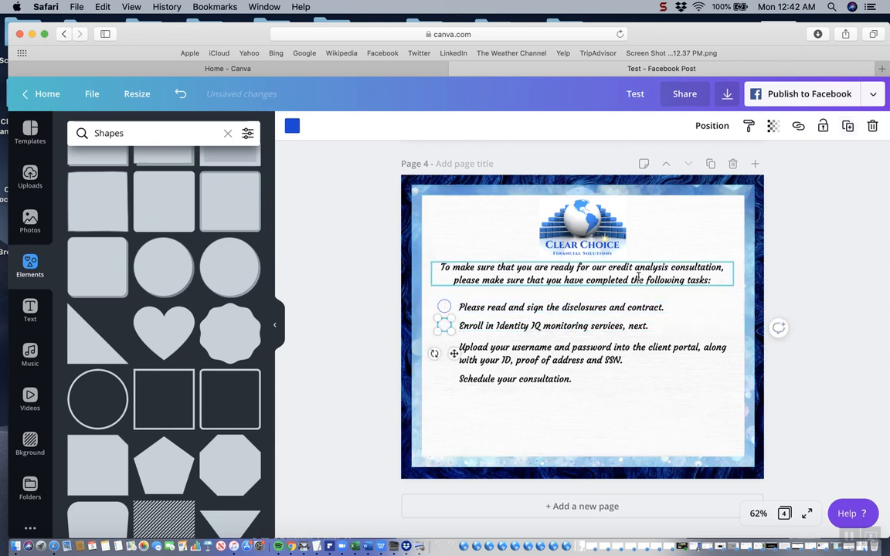
click(456, 408)
Duplicate the second circle and place the copy beside the first line of the Upload task, aligned with the circles above
click(446, 331)
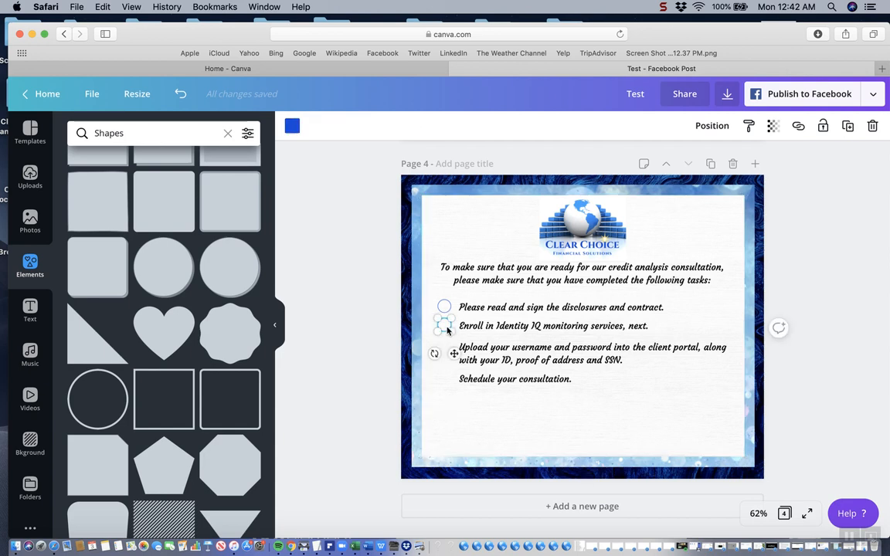
click(849, 126)
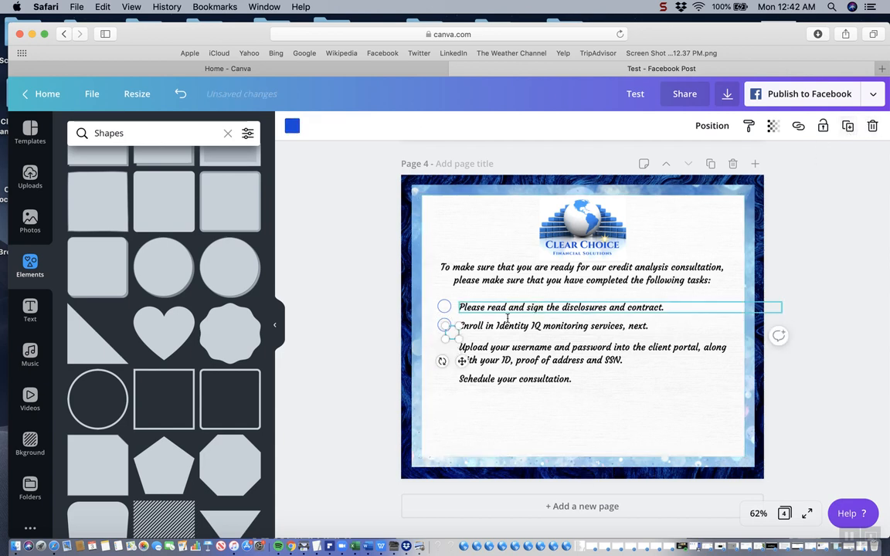
click(462, 411)
drag(452, 332, 445, 350)
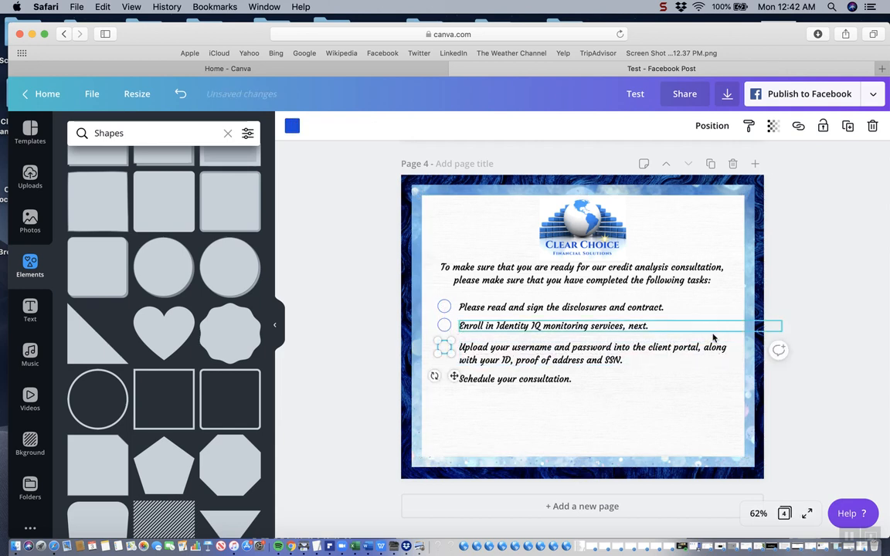
click(592, 420)
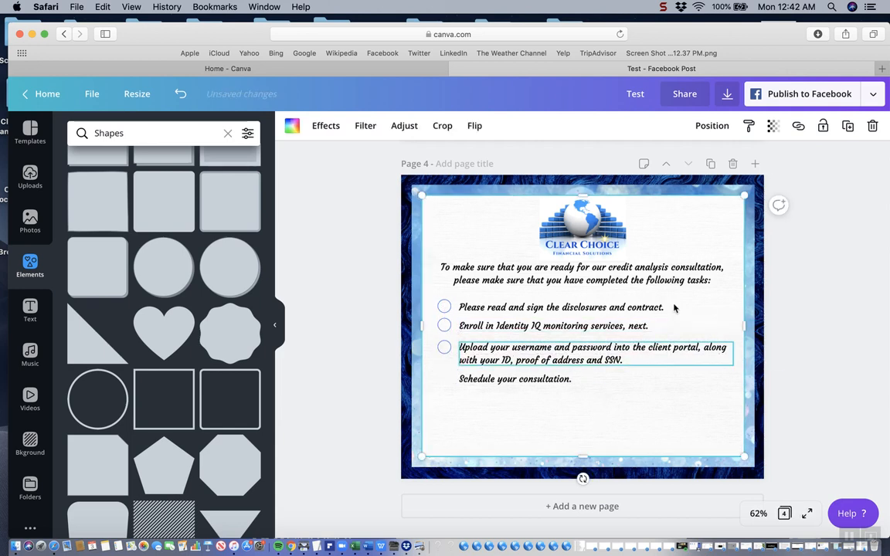
click(847, 126)
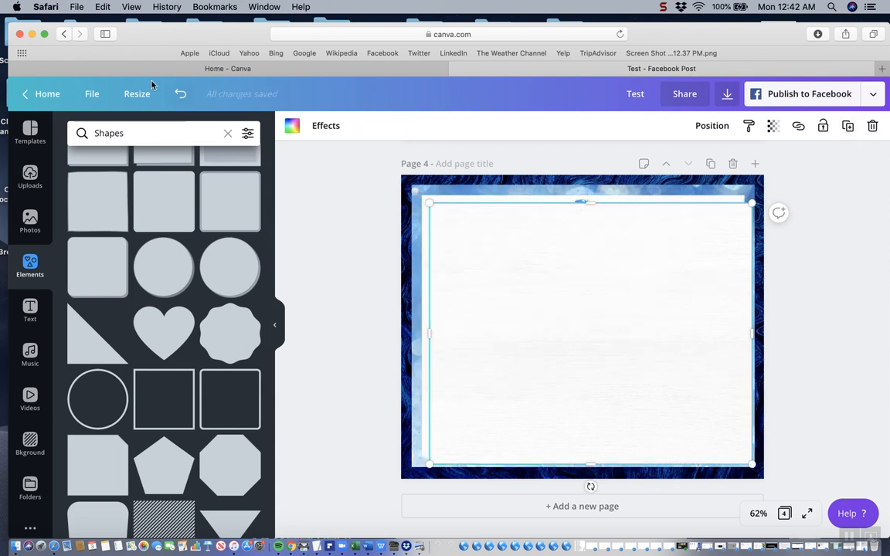
click(181, 96)
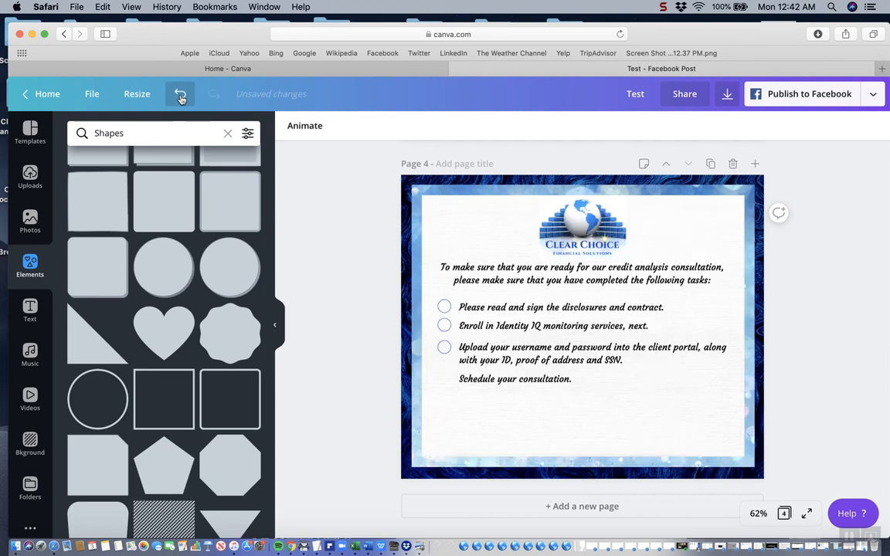
Duplicate the third circle and place the copy beside "Schedule your consultation.", aligned with the circles above
click(448, 350)
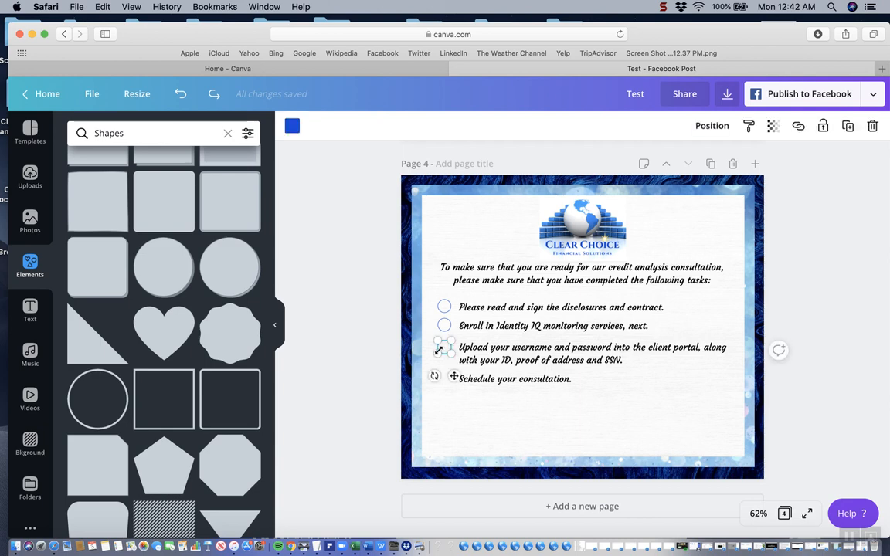
click(850, 127)
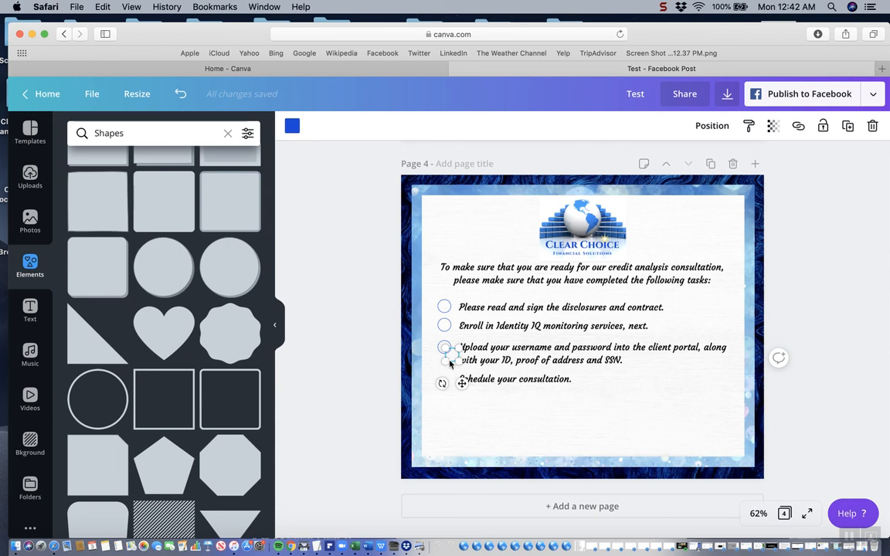
click(494, 419)
drag(452, 353, 445, 376)
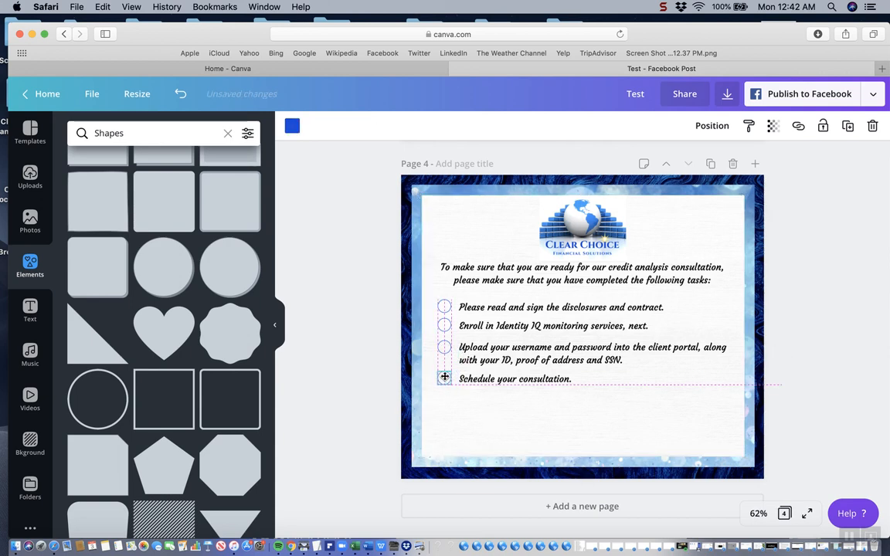
drag(445, 377, 444, 377)
click(501, 415)
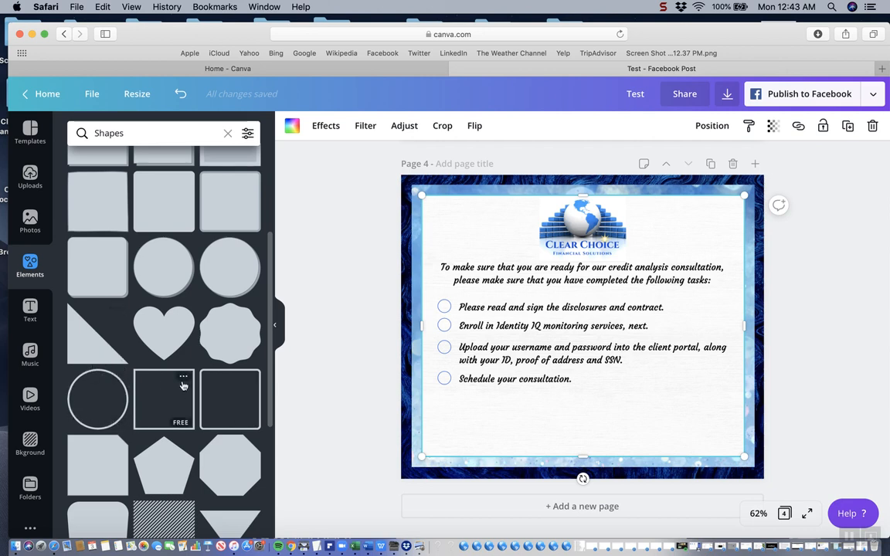
Add a shaded circle shape to page 4, shrink it to checkbox size and place it below the last outlined circle
click(172, 264)
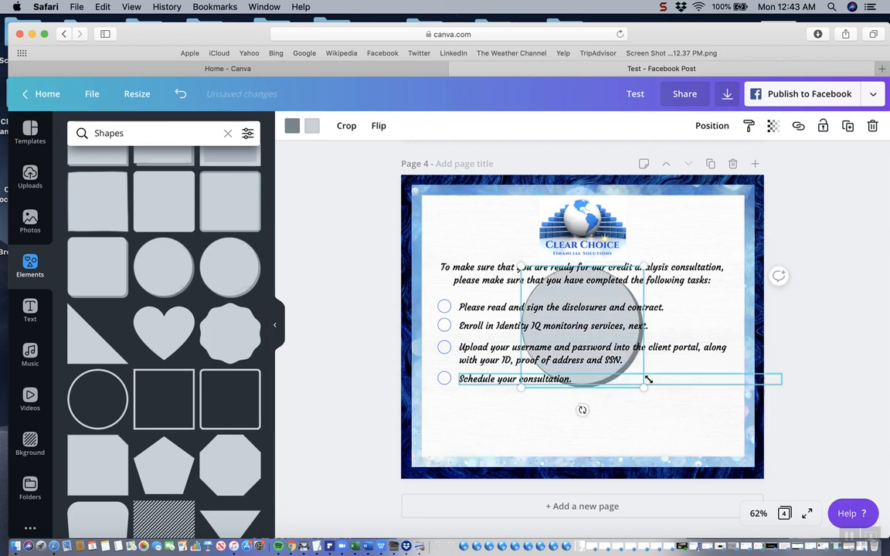
drag(644, 386, 635, 422)
mouse_move(590, 381)
mouse_down()
mouse_move(564, 422)
mouse_move(548, 385)
mouse_move(599, 389)
mouse_up()
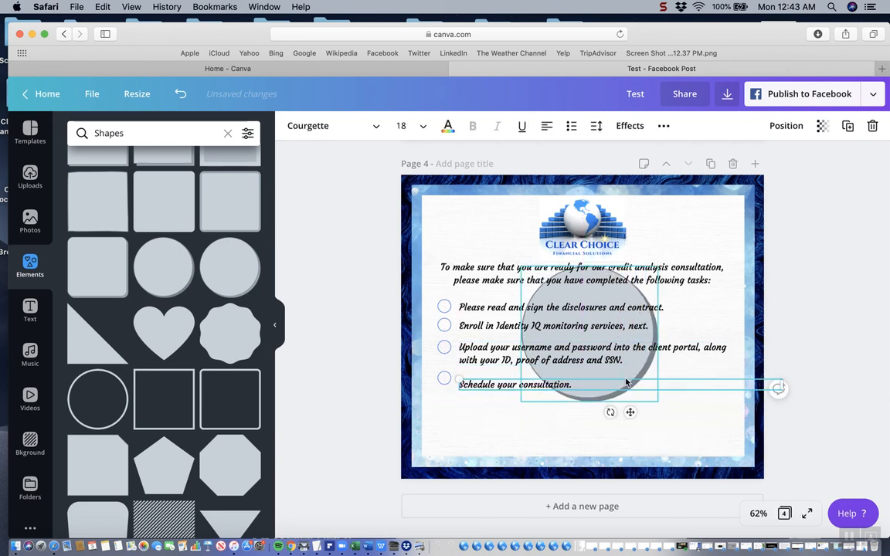
click(625, 375)
drag(606, 396, 447, 412)
click(480, 422)
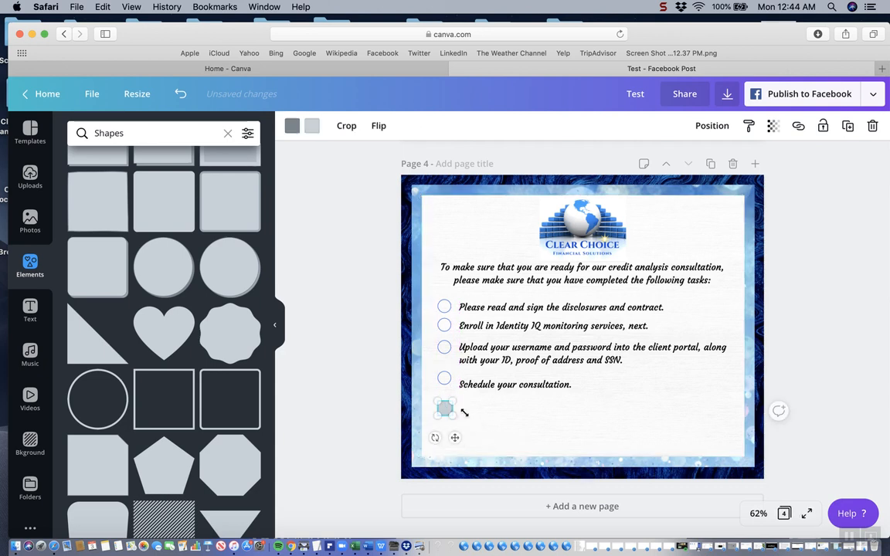
click(483, 419)
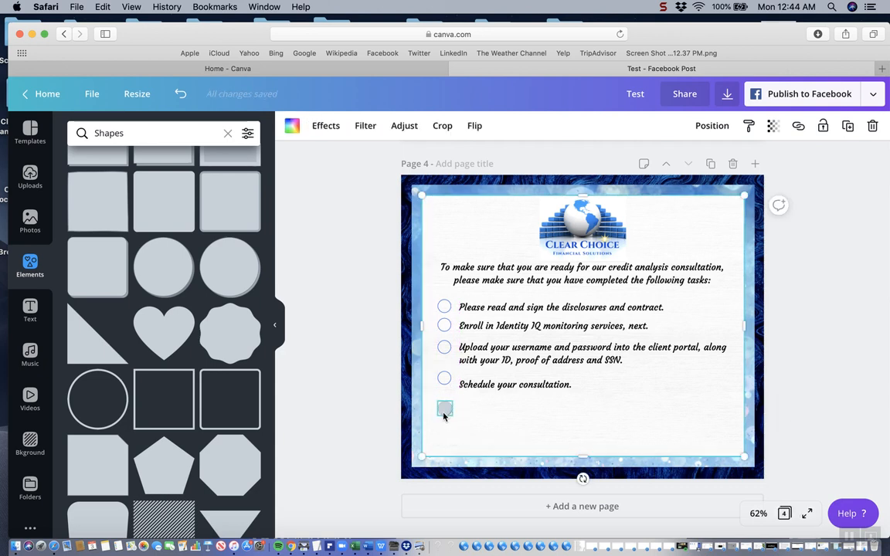
Recolor the shaded circle with a black shadow and a yellow fill
click(444, 416)
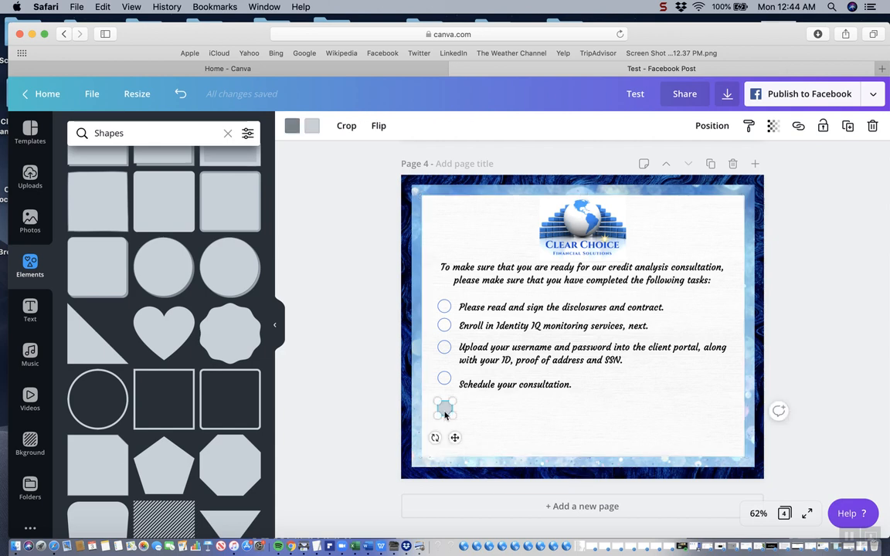
click(294, 128)
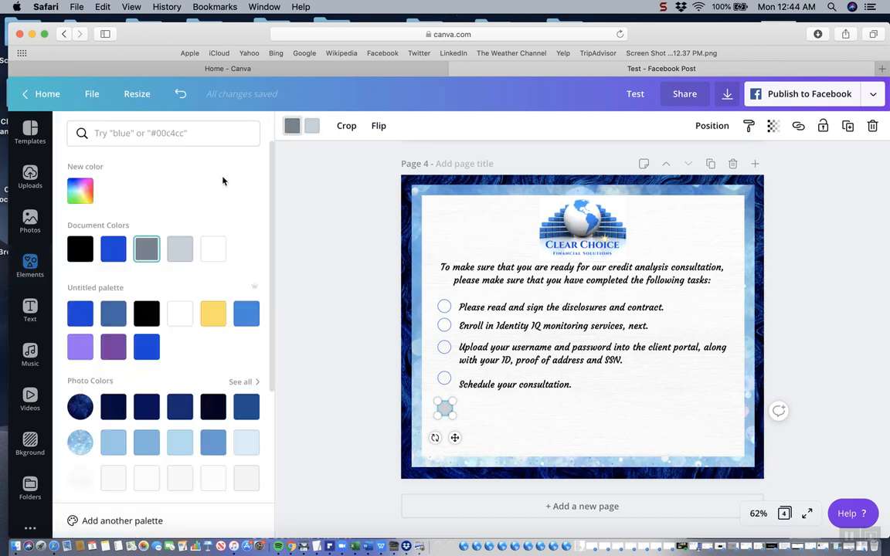
click(82, 255)
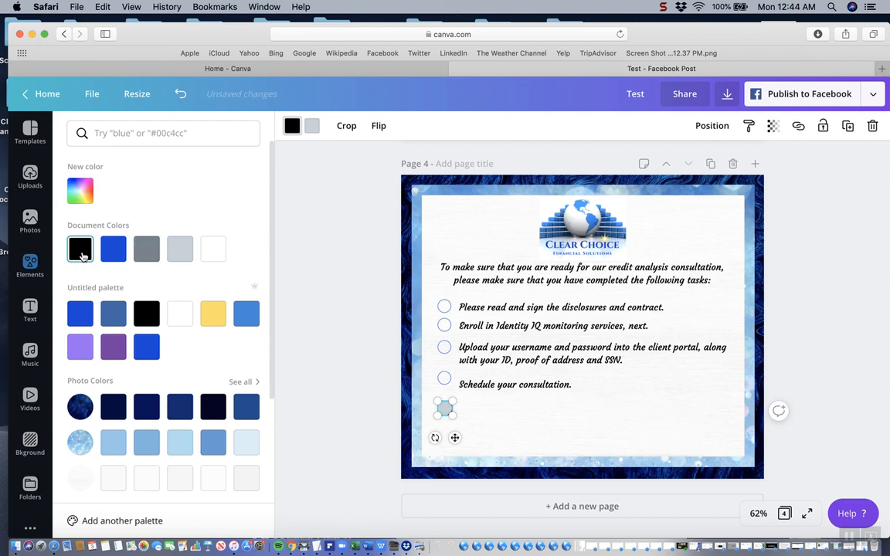
click(311, 126)
click(213, 313)
click(572, 411)
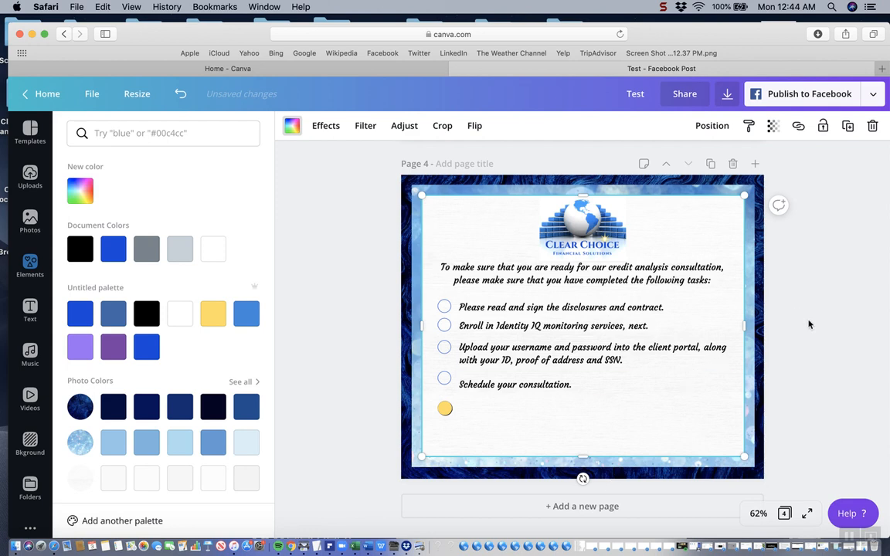
Duplicate the yellow circle and place the copy directly below it, aligned with the circles above
click(445, 415)
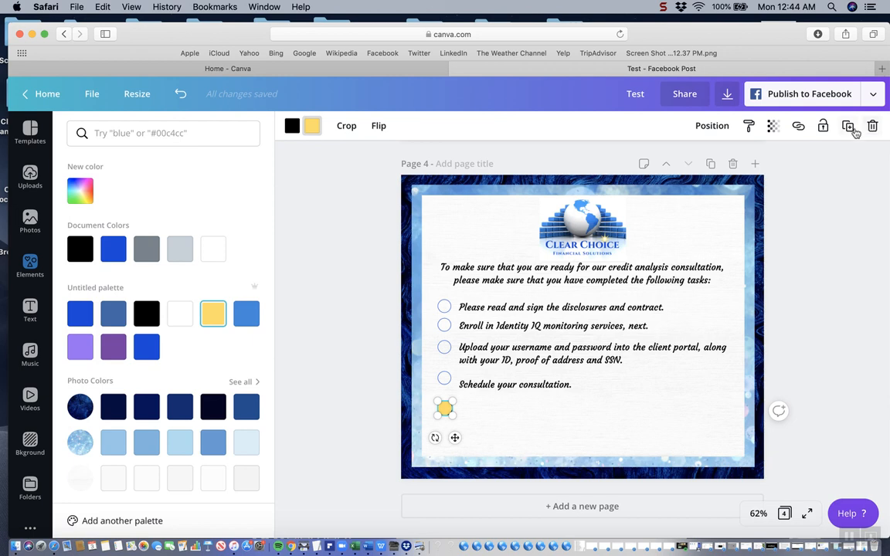
click(848, 126)
click(465, 371)
click(455, 417)
drag(454, 417, 448, 427)
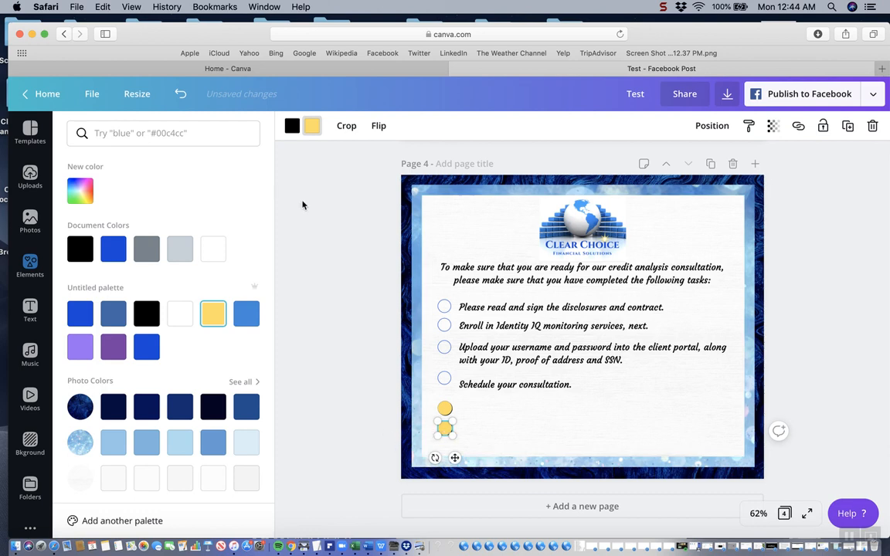
Recolor the copied circle with a light blue shadow and a light purple fill
click(247, 313)
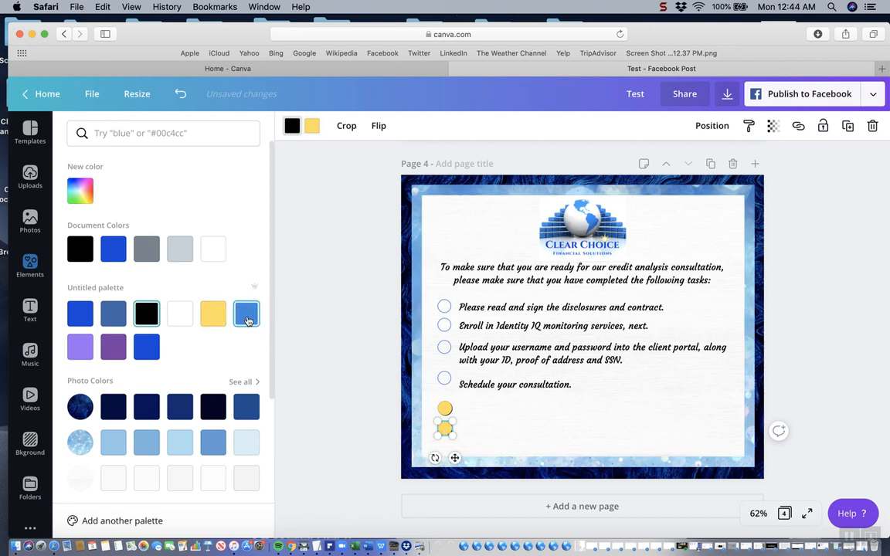
click(312, 126)
click(81, 347)
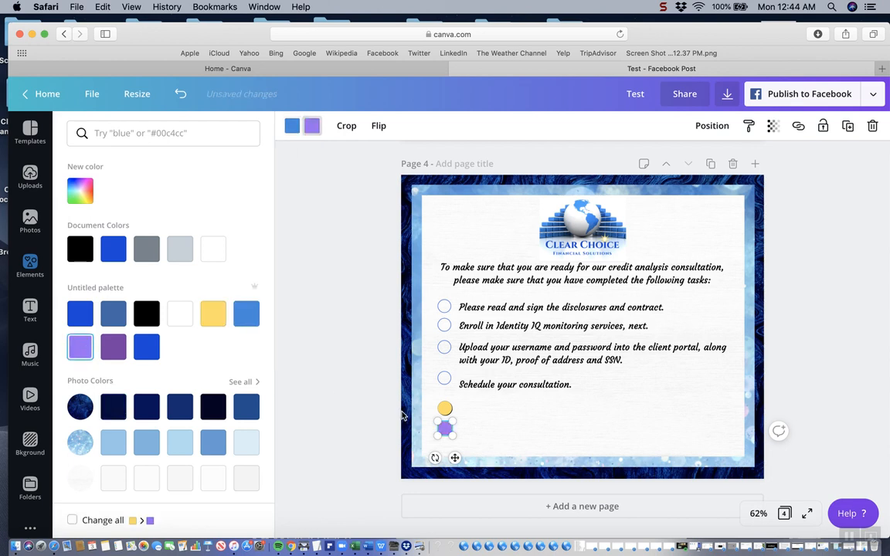
click(510, 439)
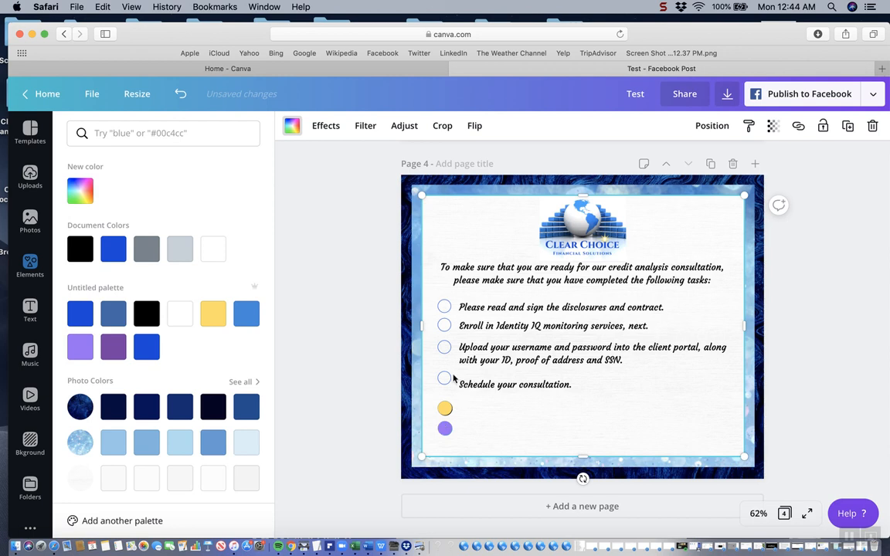
Open the full Shapes collection in the elements library and look through the available shapes
click(30, 266)
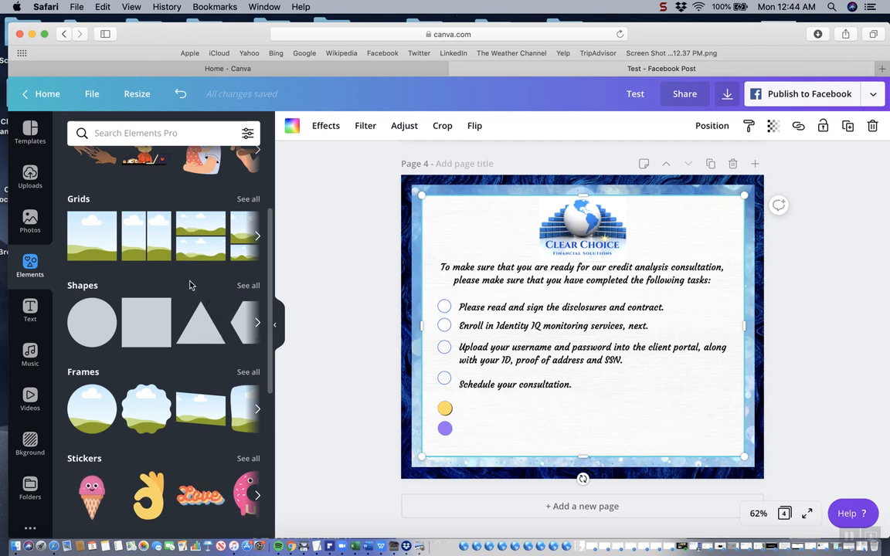
click(248, 286)
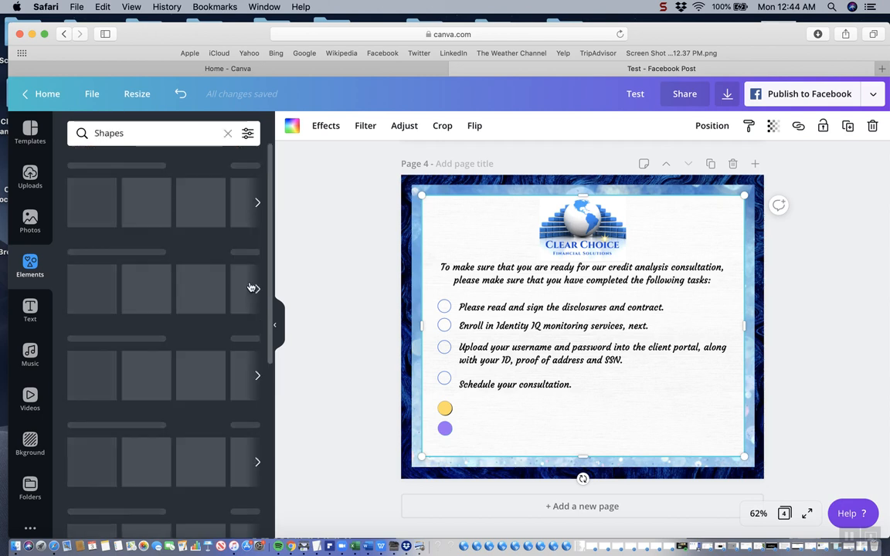
drag(271, 322, 273, 414)
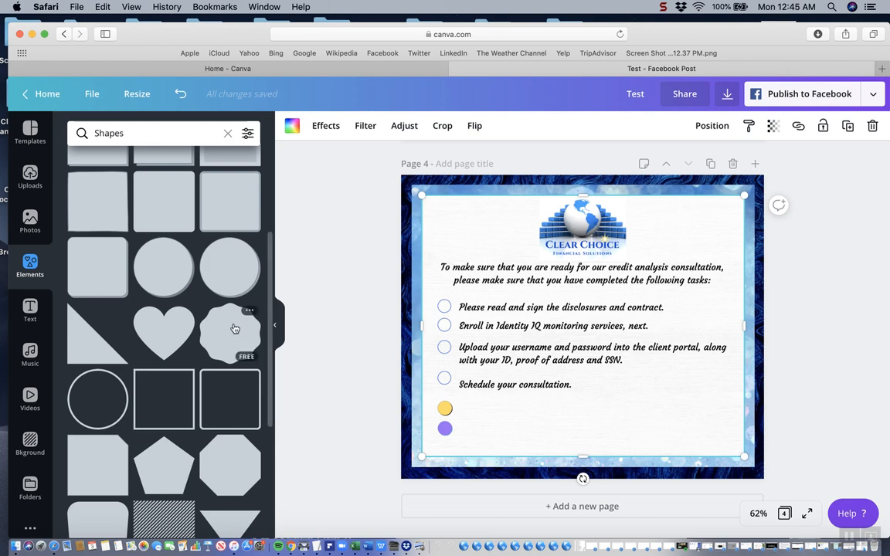
scroll(242, 231, up, 4)
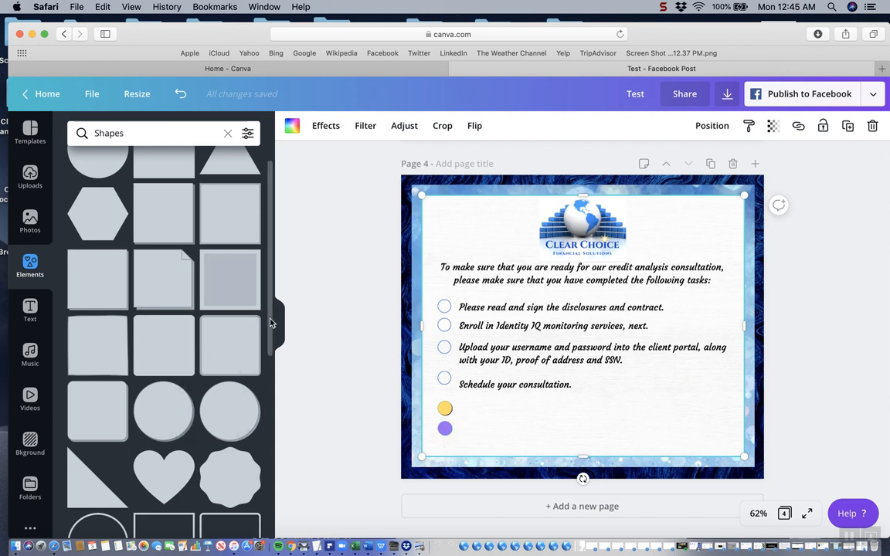
scroll(268, 283, up, 1)
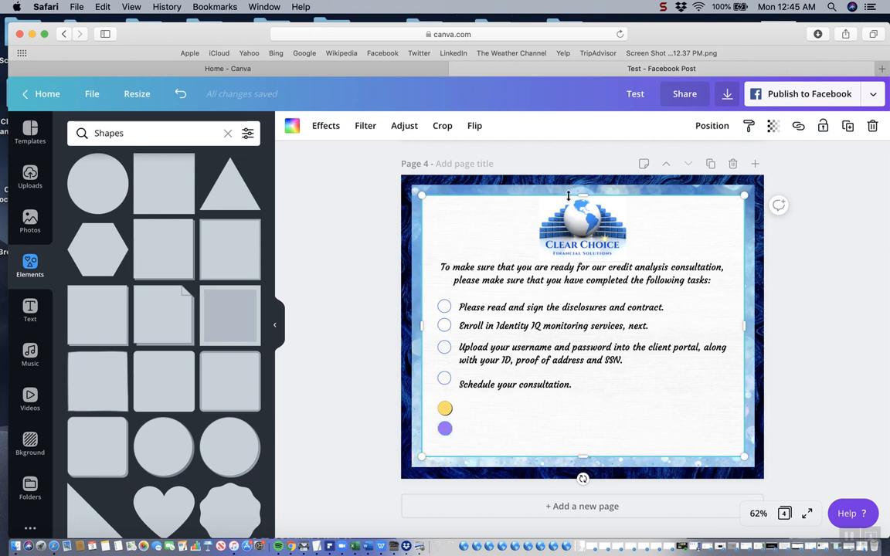
click(662, 7)
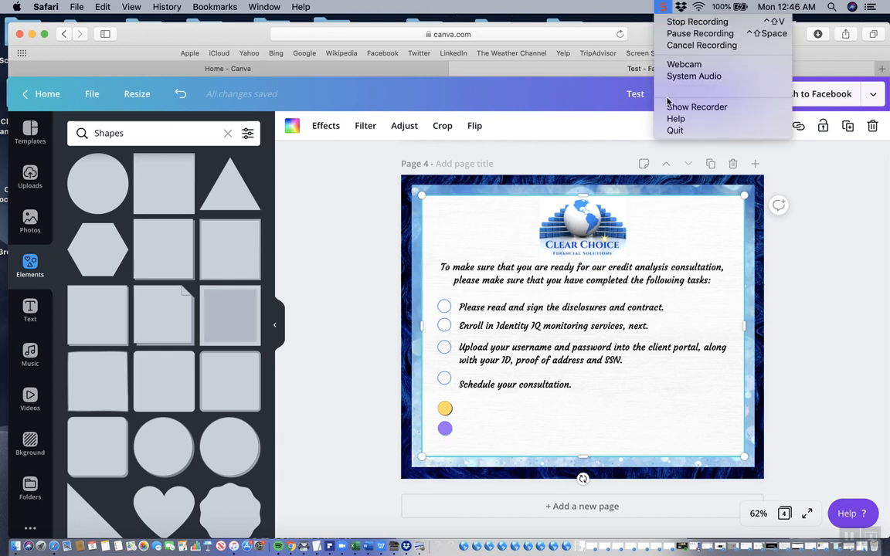